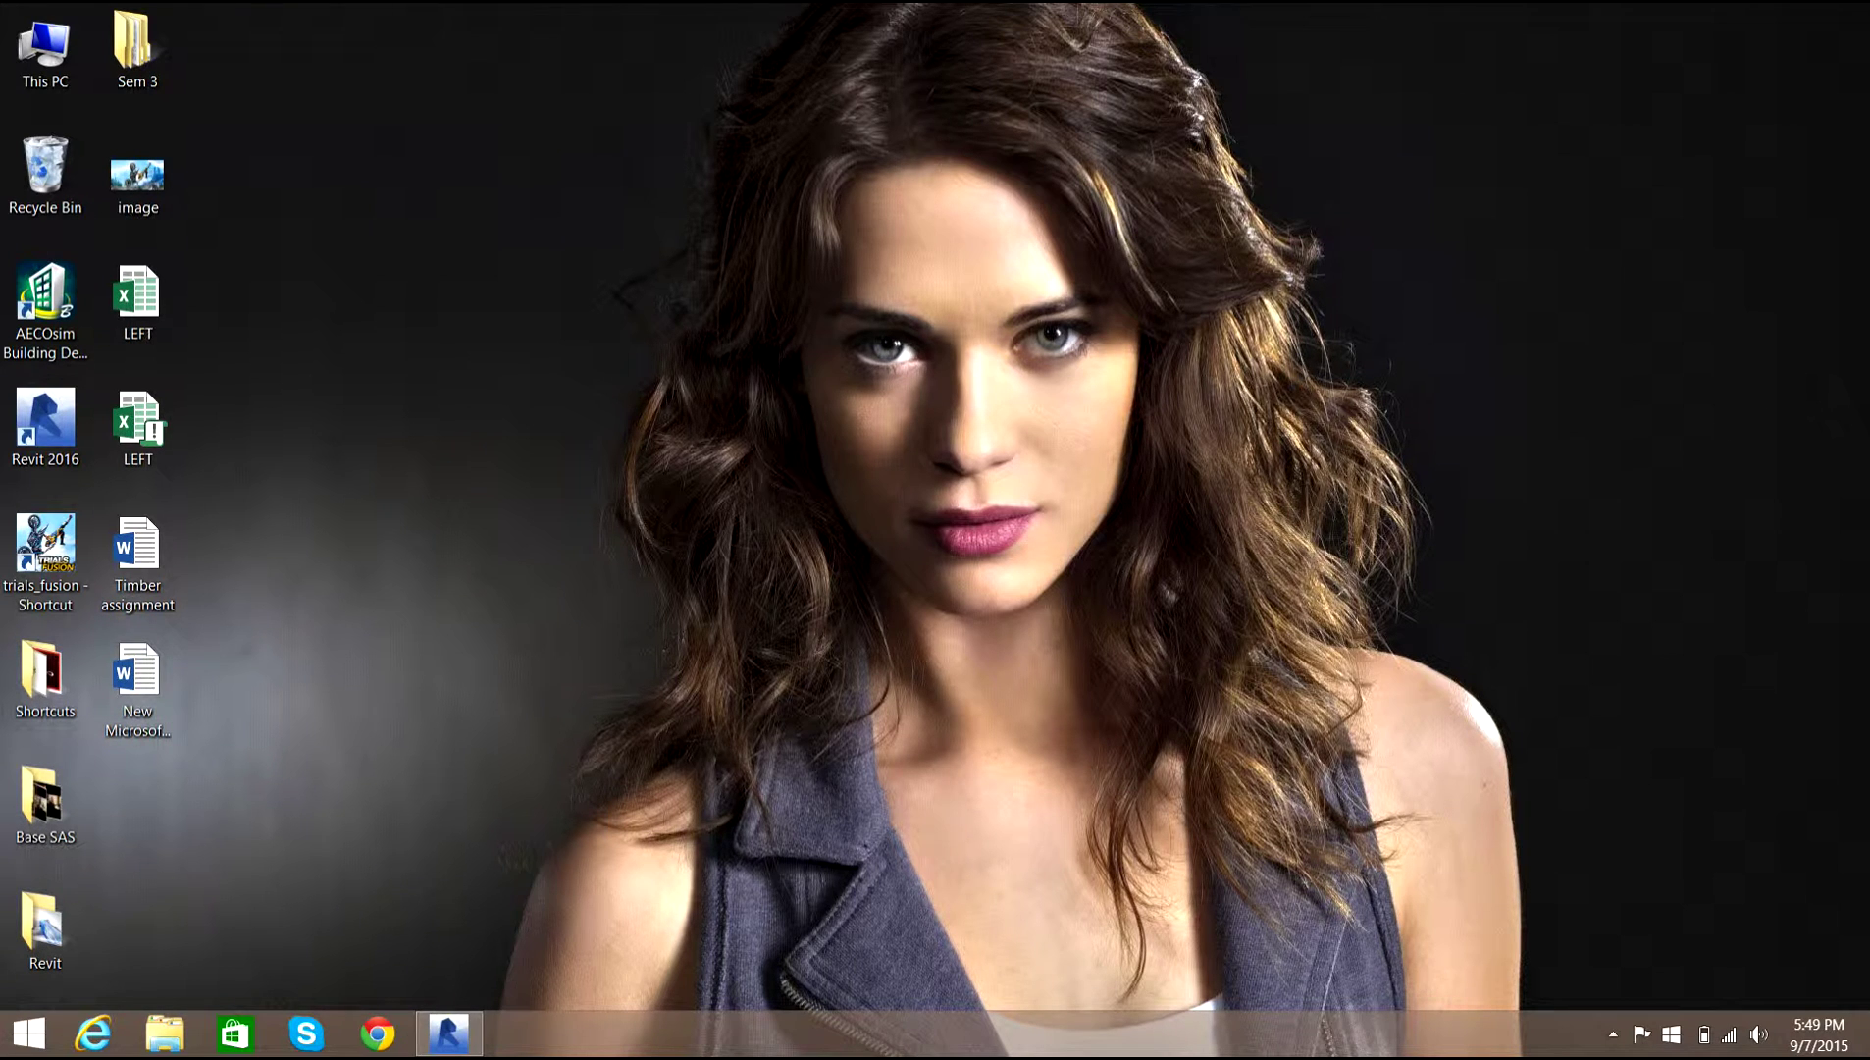
# Switch to Revit, open the 0-BASEMENT structural plan and start the structural wall foundation command.
pyautogui.click(448, 1034)
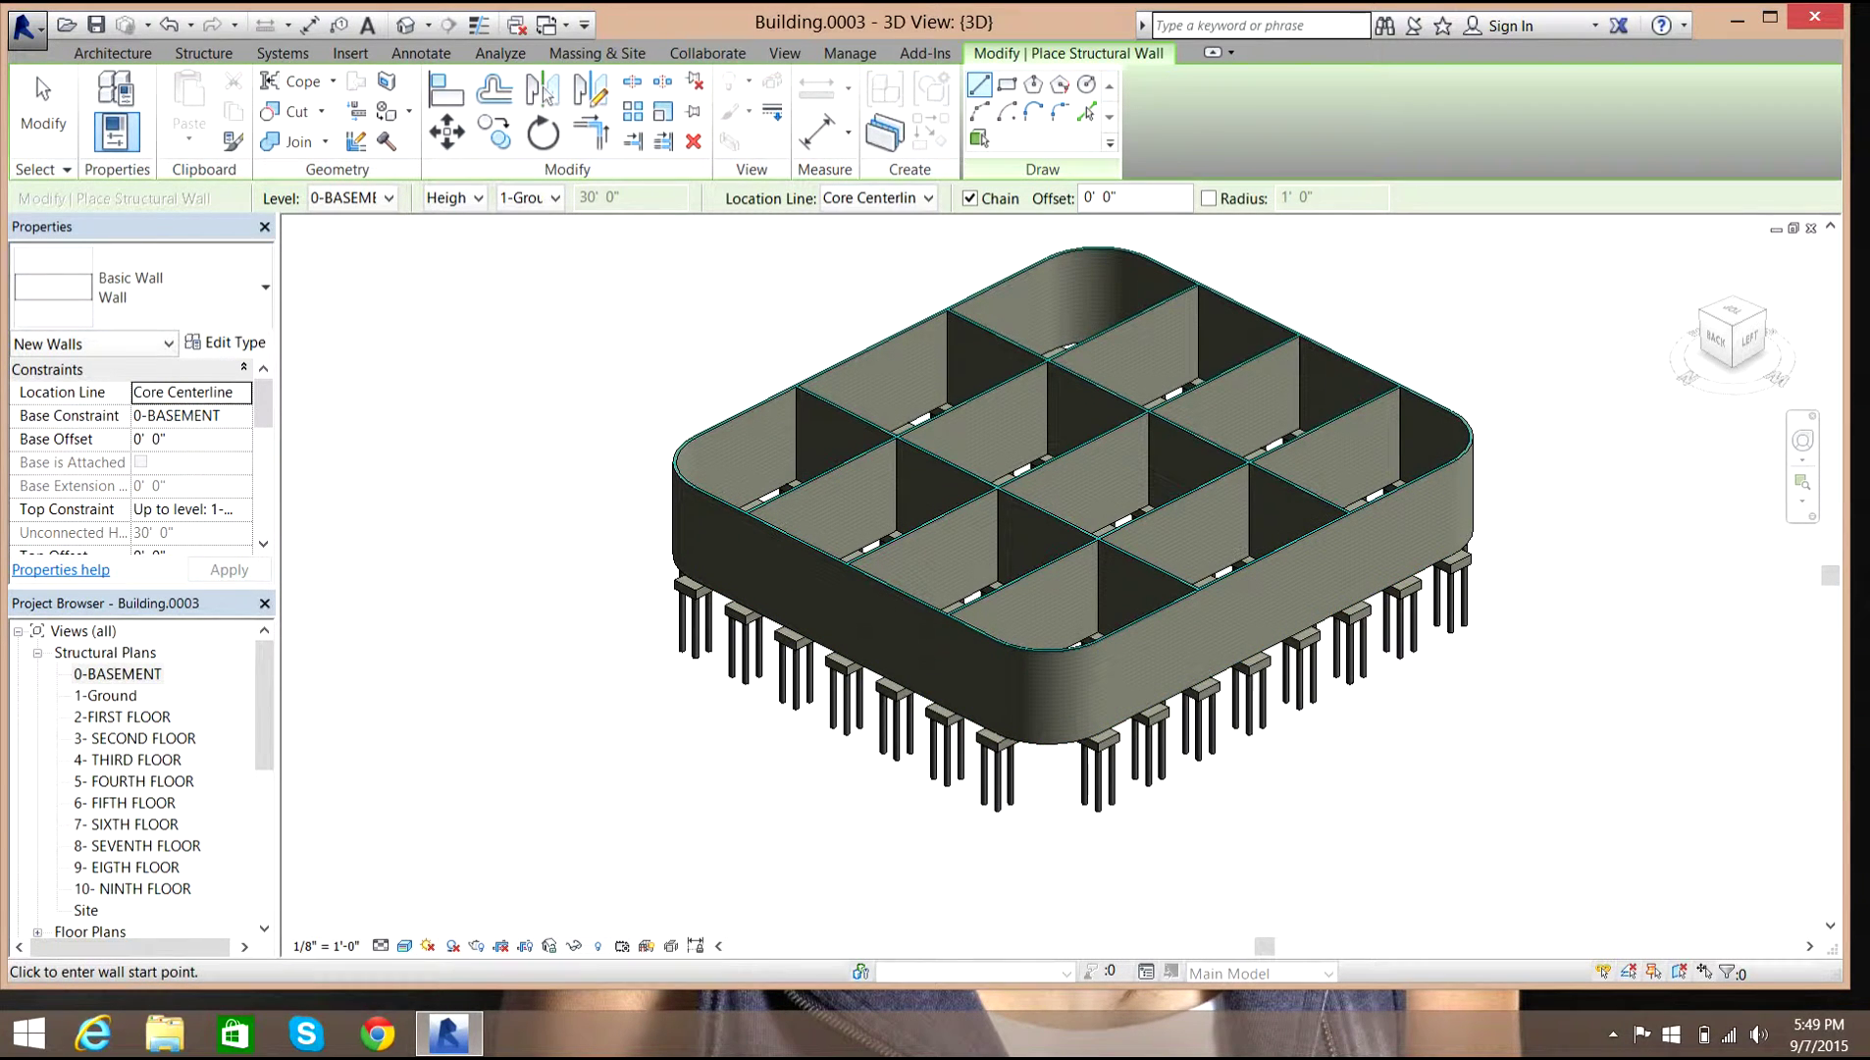
pyautogui.doubleClick(118, 674)
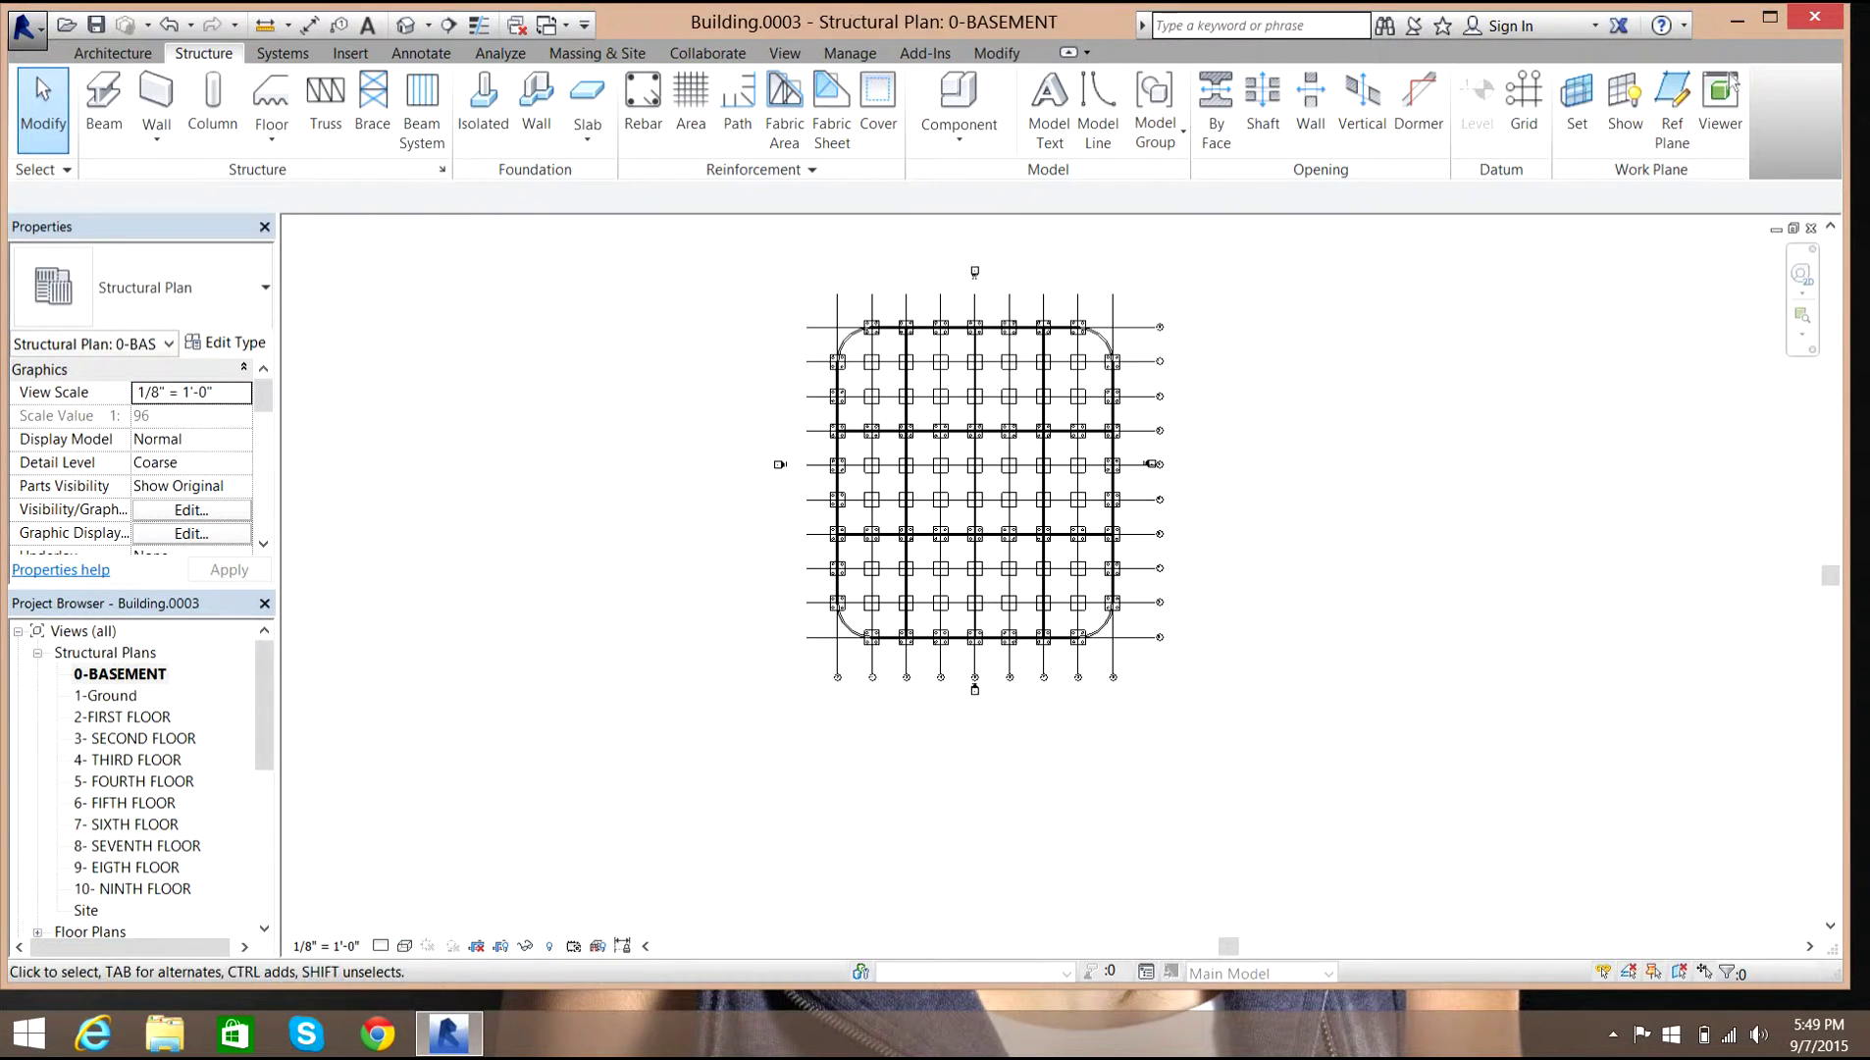
pyautogui.scroll(3, 898, 290)
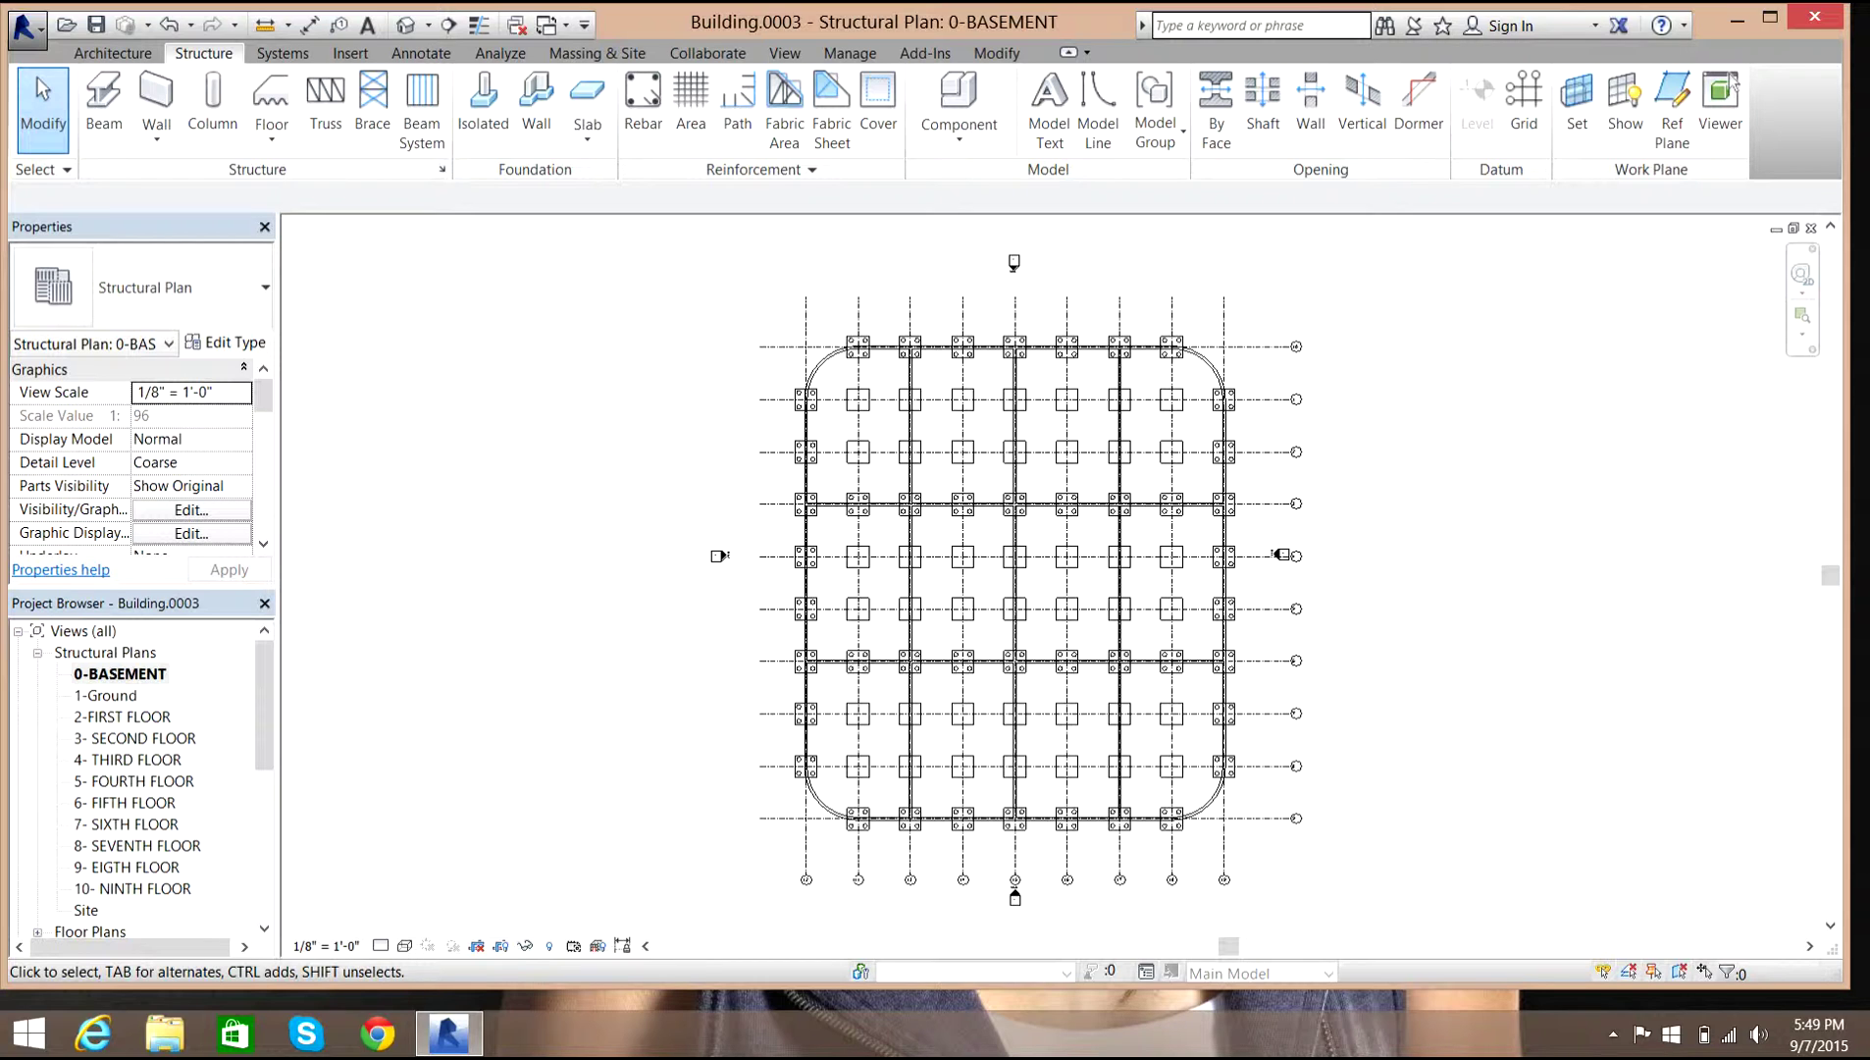
pyautogui.press('c')
pyautogui.press('l')
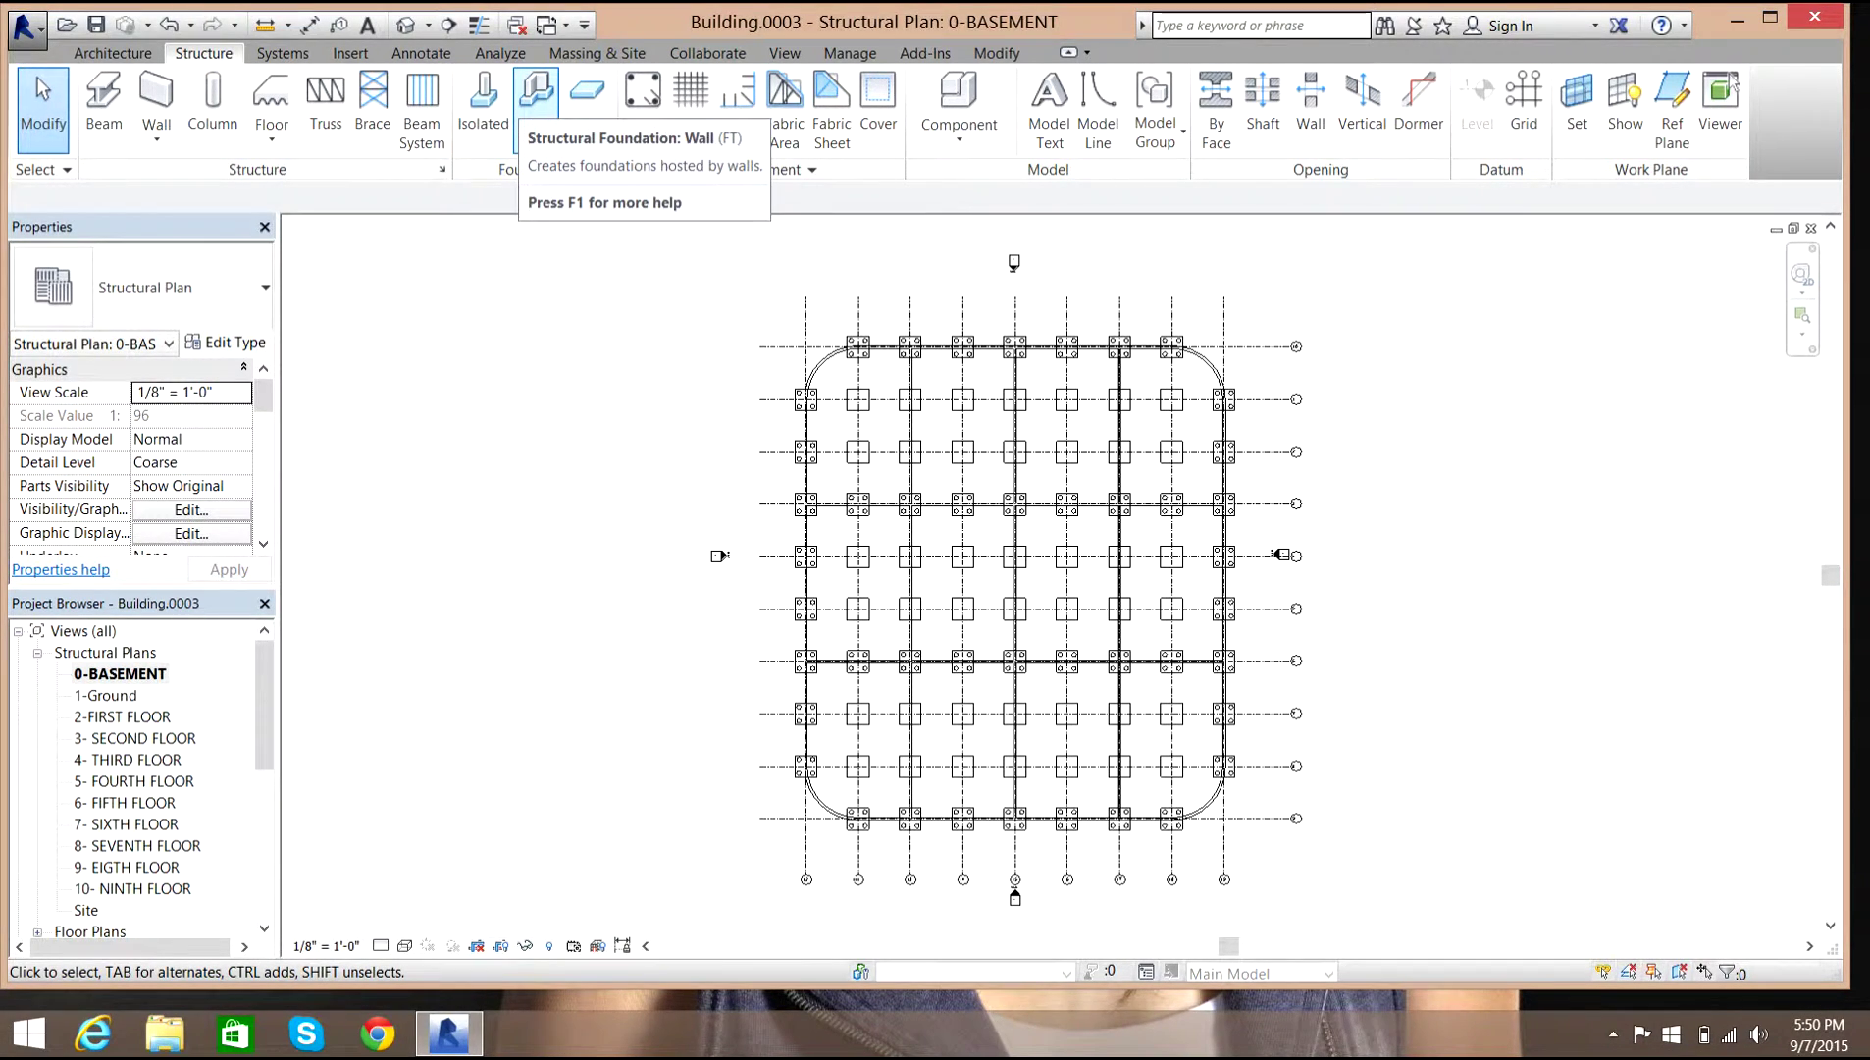
pyautogui.click(540, 93)
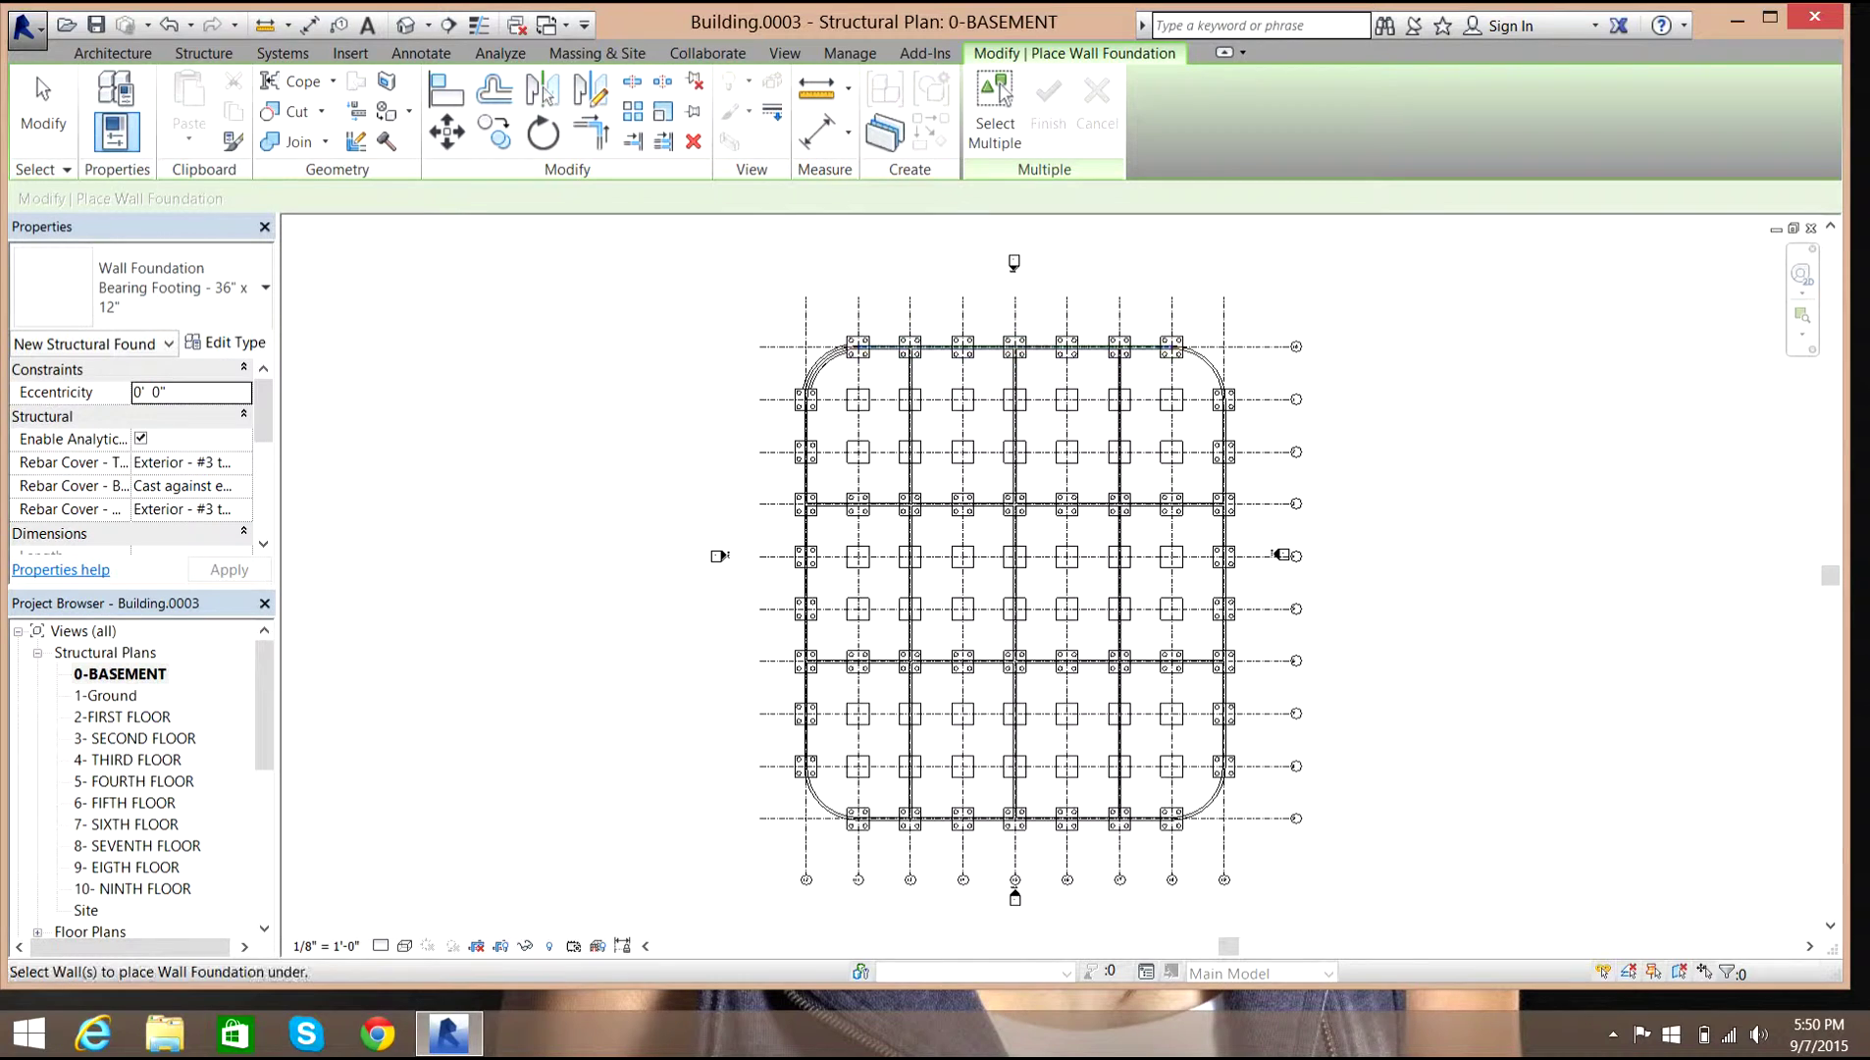
# Place Bearing Footing - 36" x 12" wall foundations under the straight and curved outer walls of the basement.
pyautogui.click(937, 347)
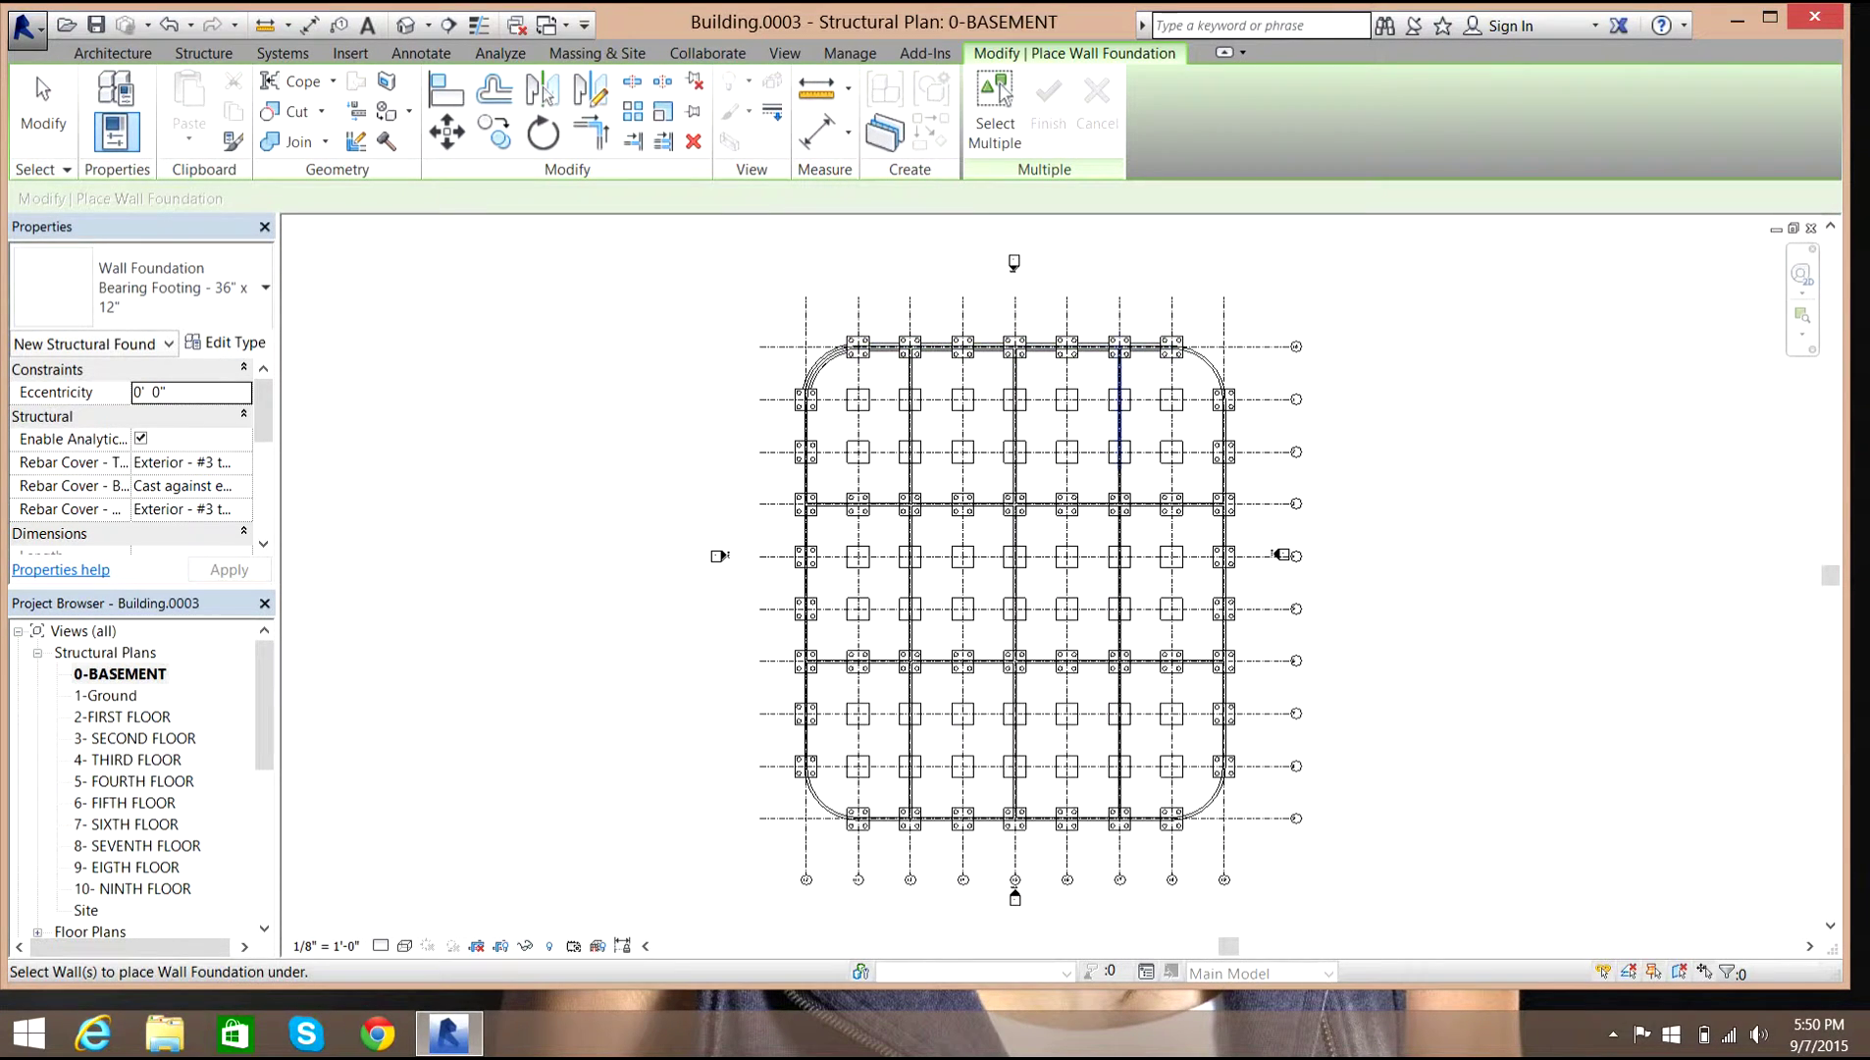
pyautogui.click(1209, 363)
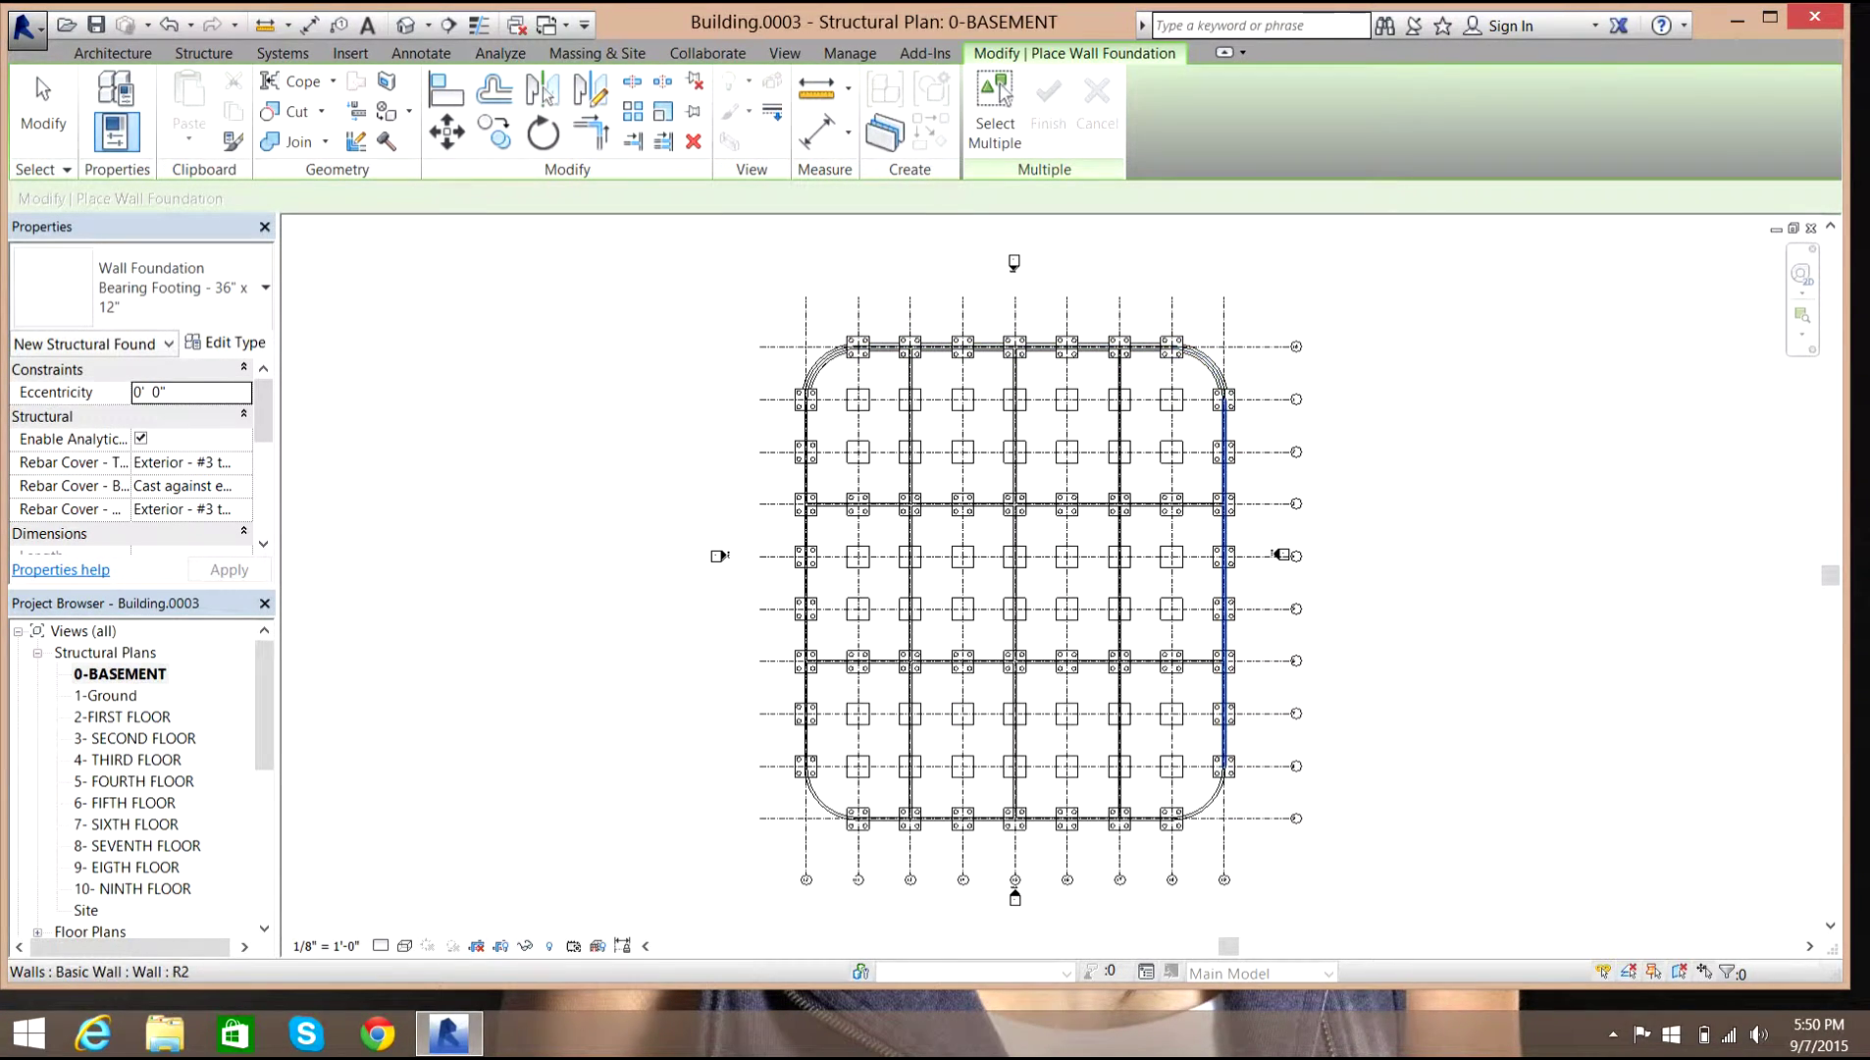
pyautogui.click(1225, 491)
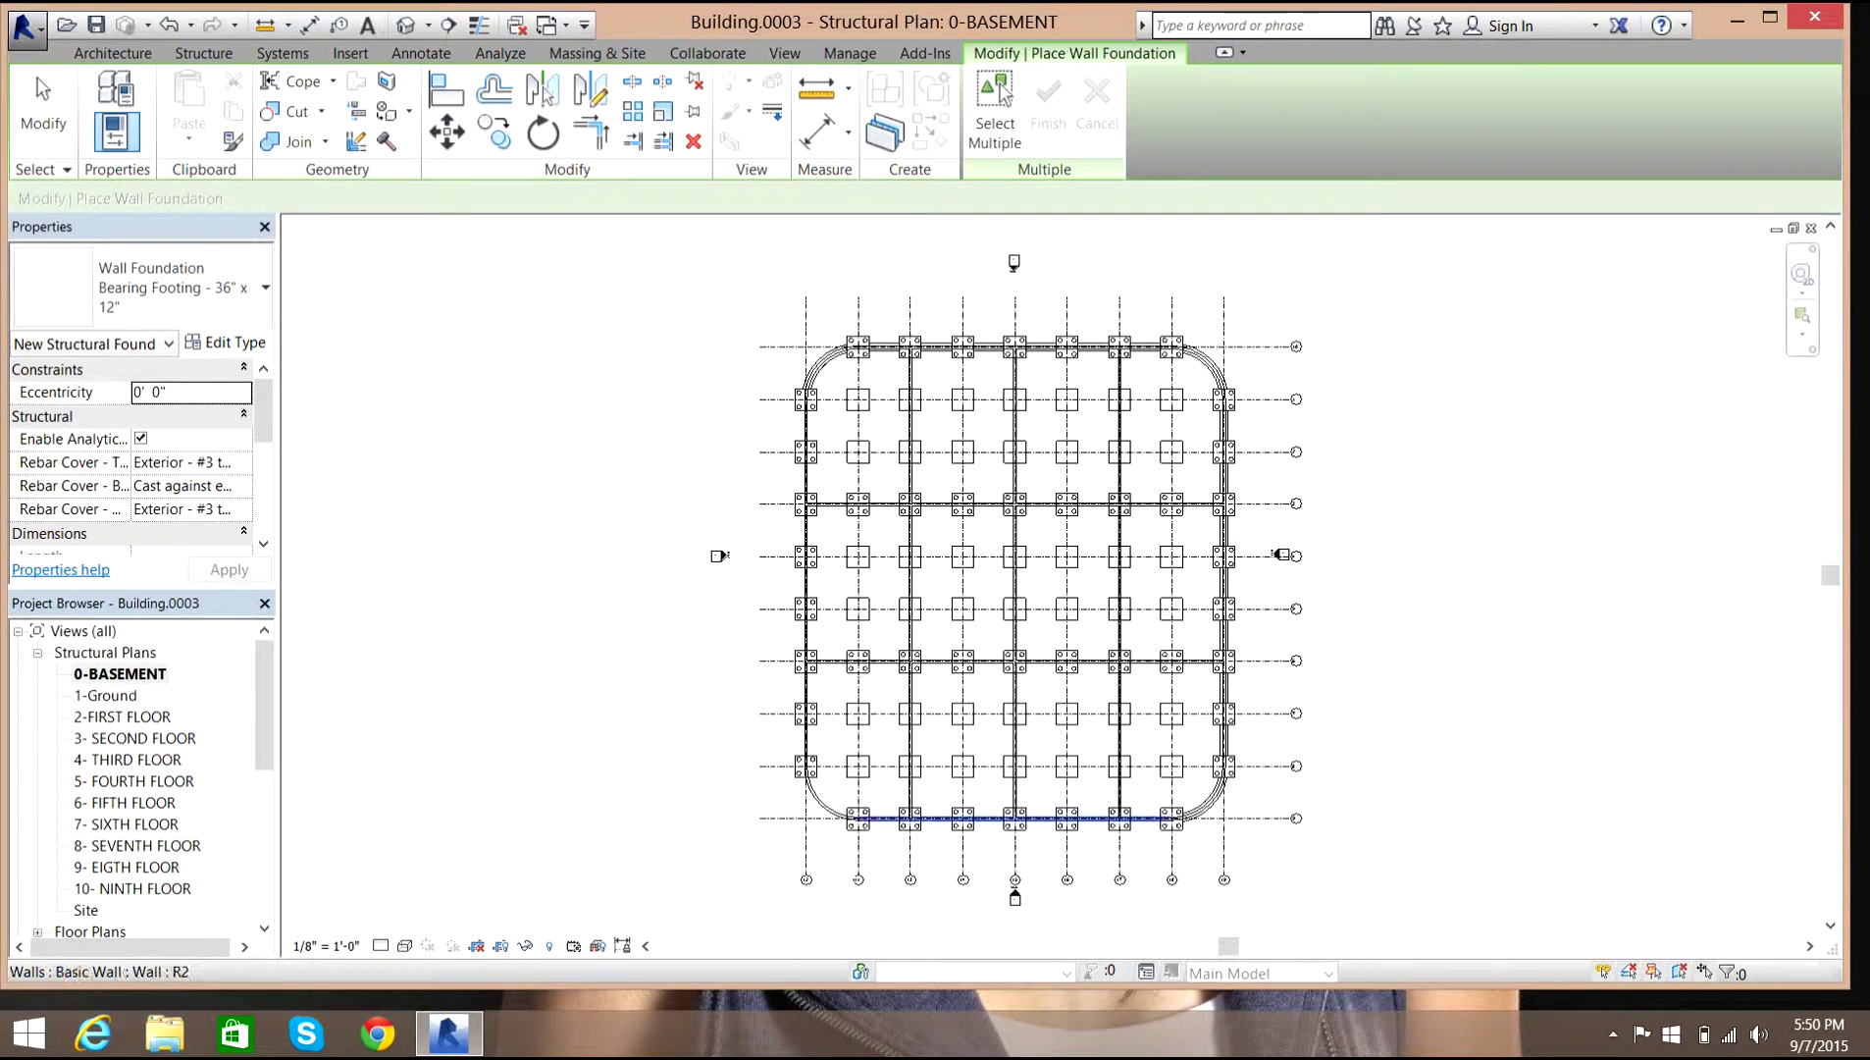
pyautogui.click(991, 818)
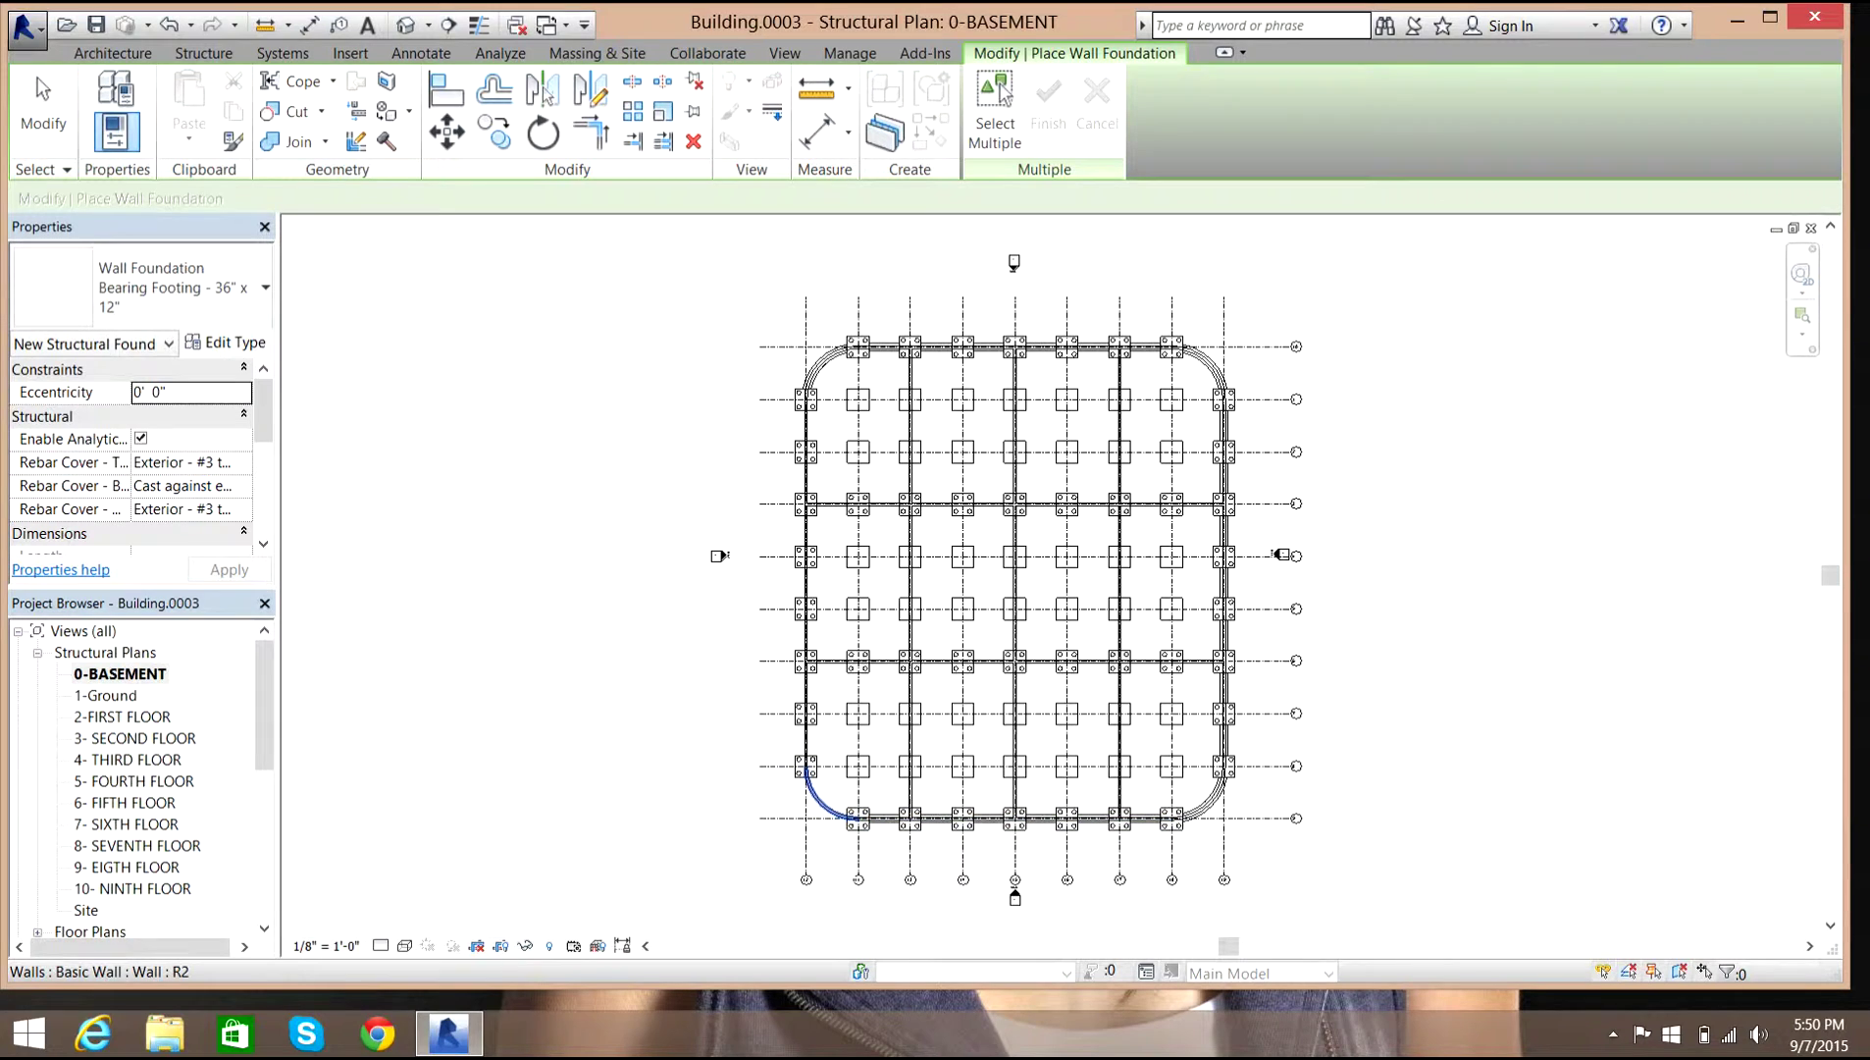
pyautogui.click(820, 802)
pyautogui.click(806, 579)
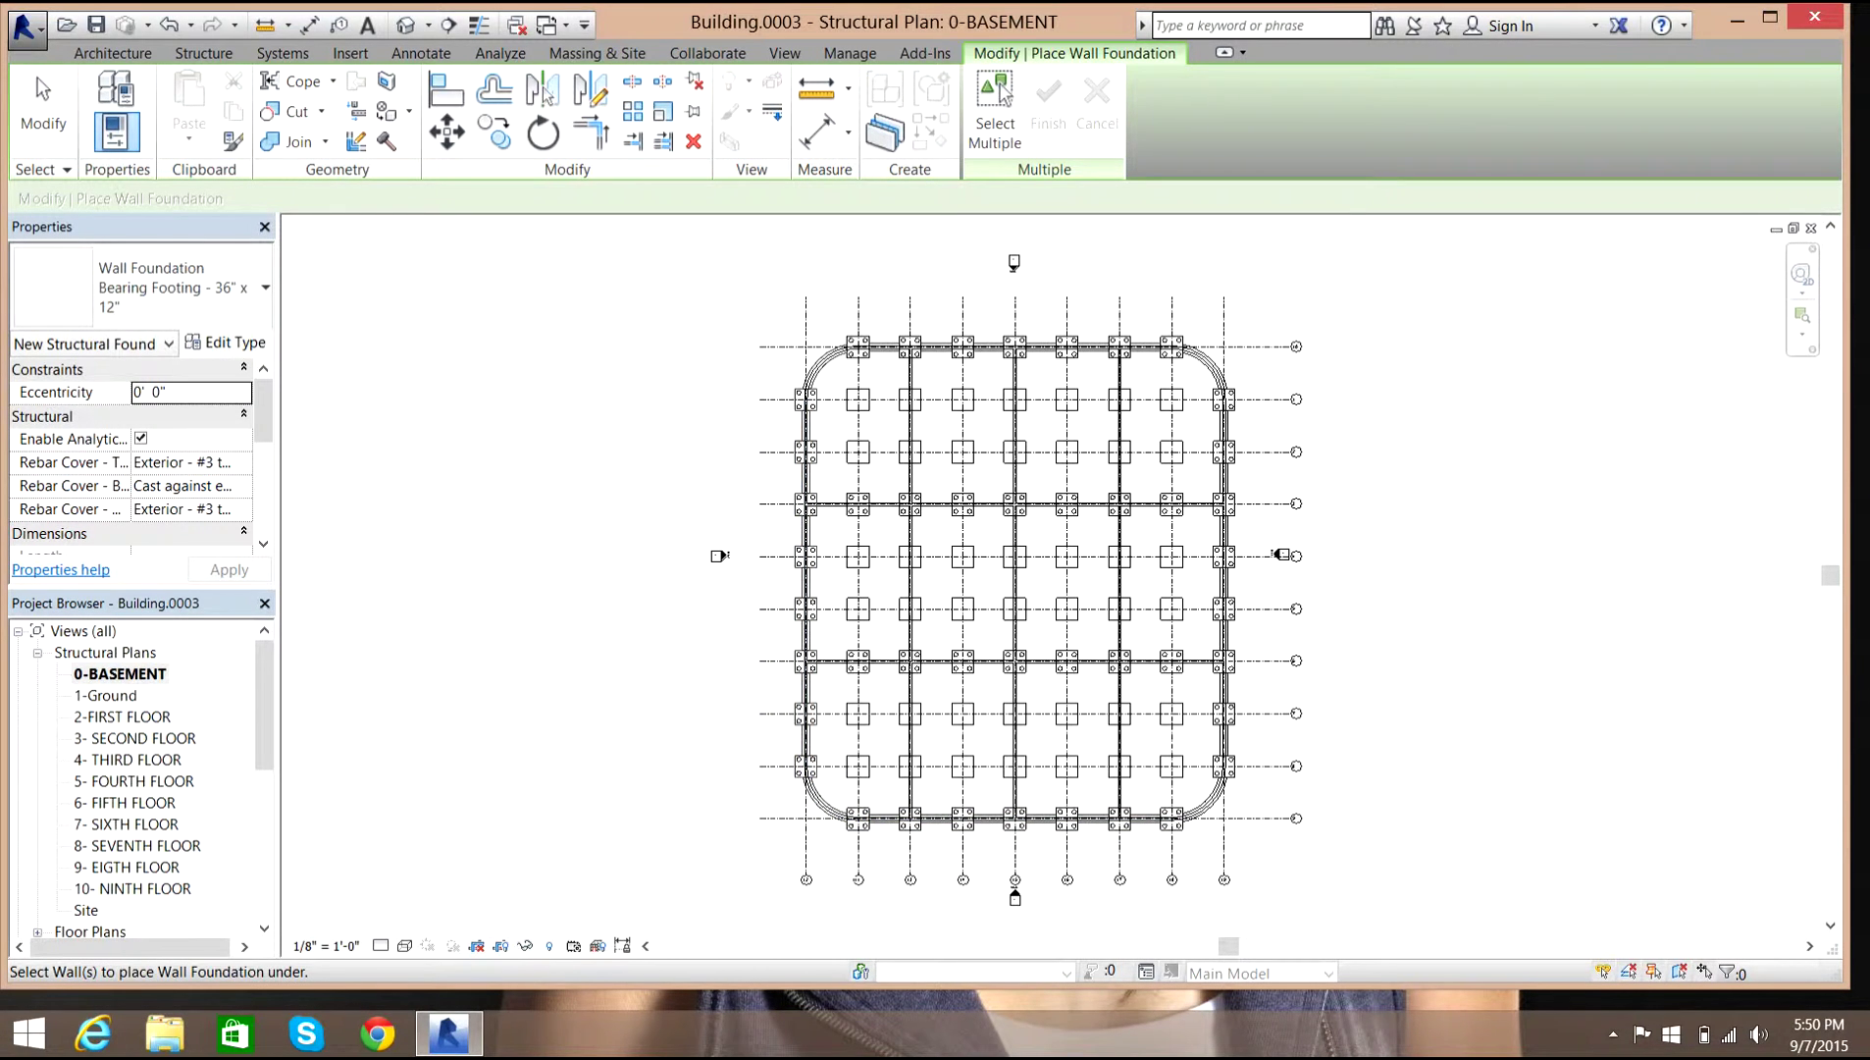
# Place the same wall foundations under both horizontal interior walls and the first two vertical interior walls.
pyautogui.click(884, 661)
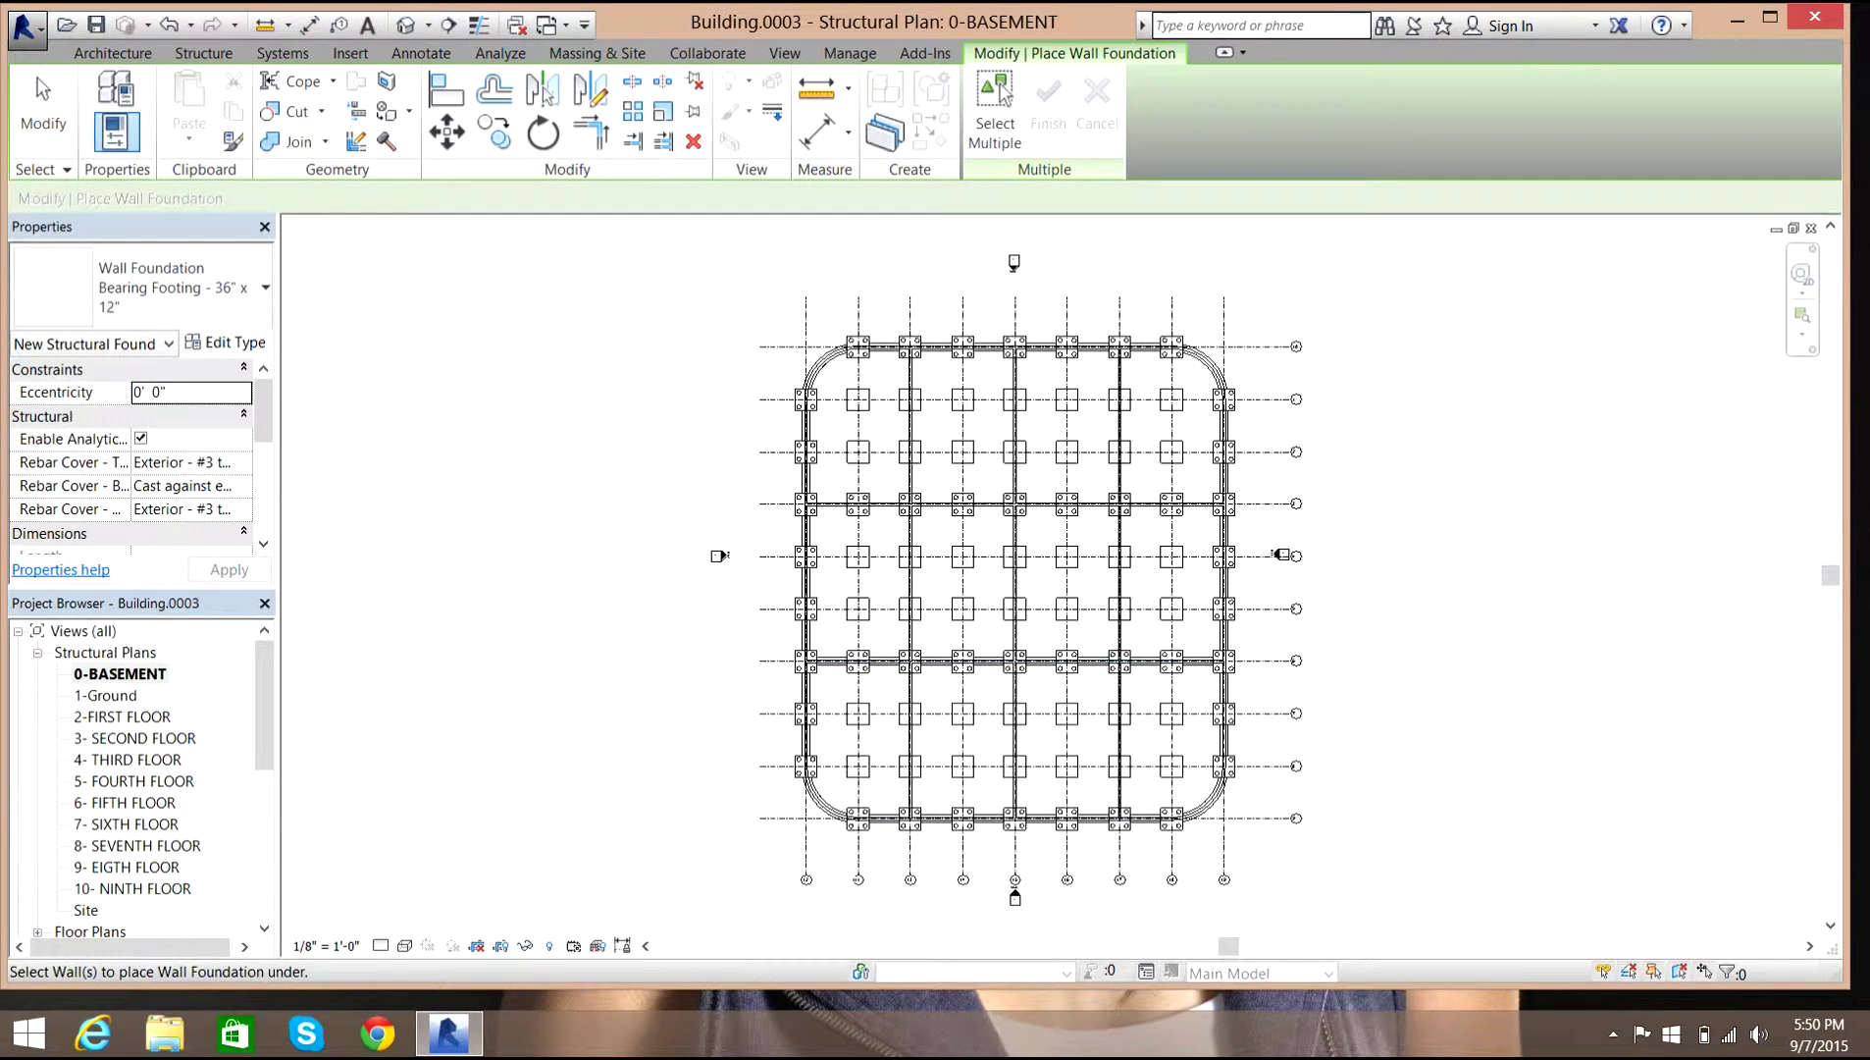
pyautogui.click(884, 504)
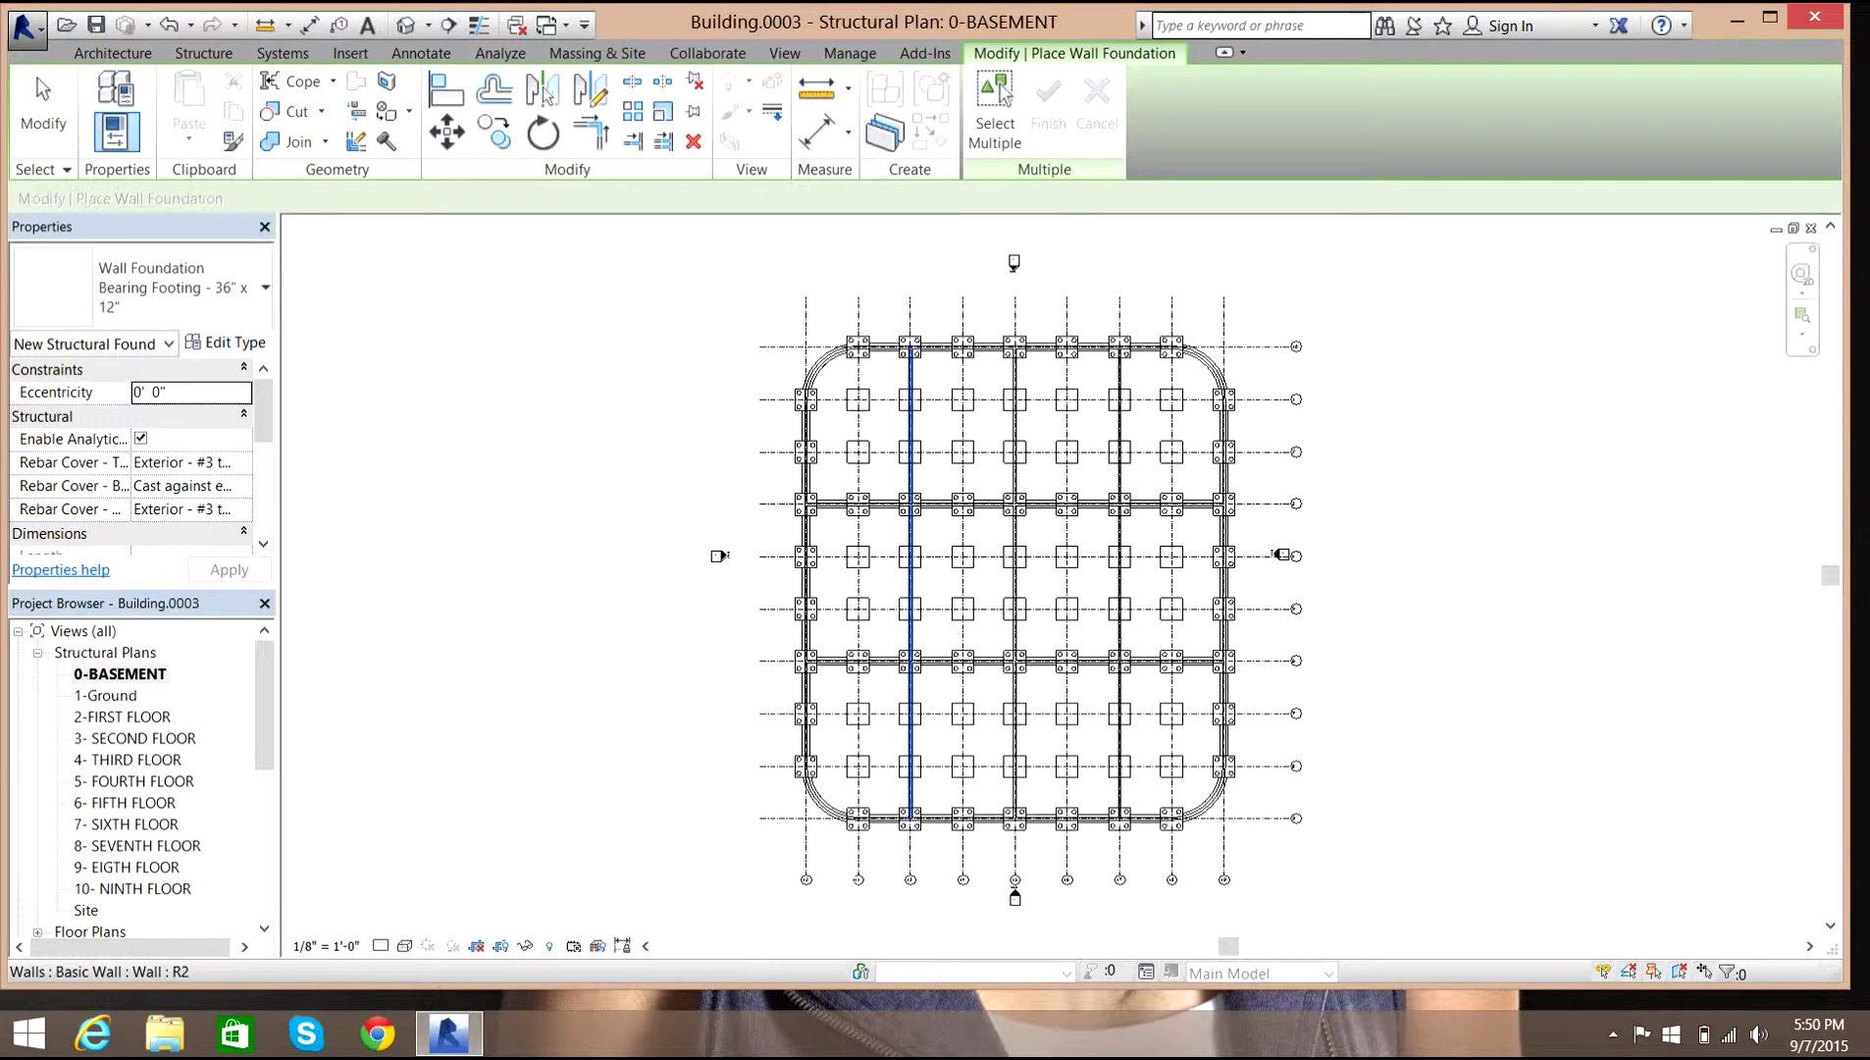
pyautogui.click(911, 589)
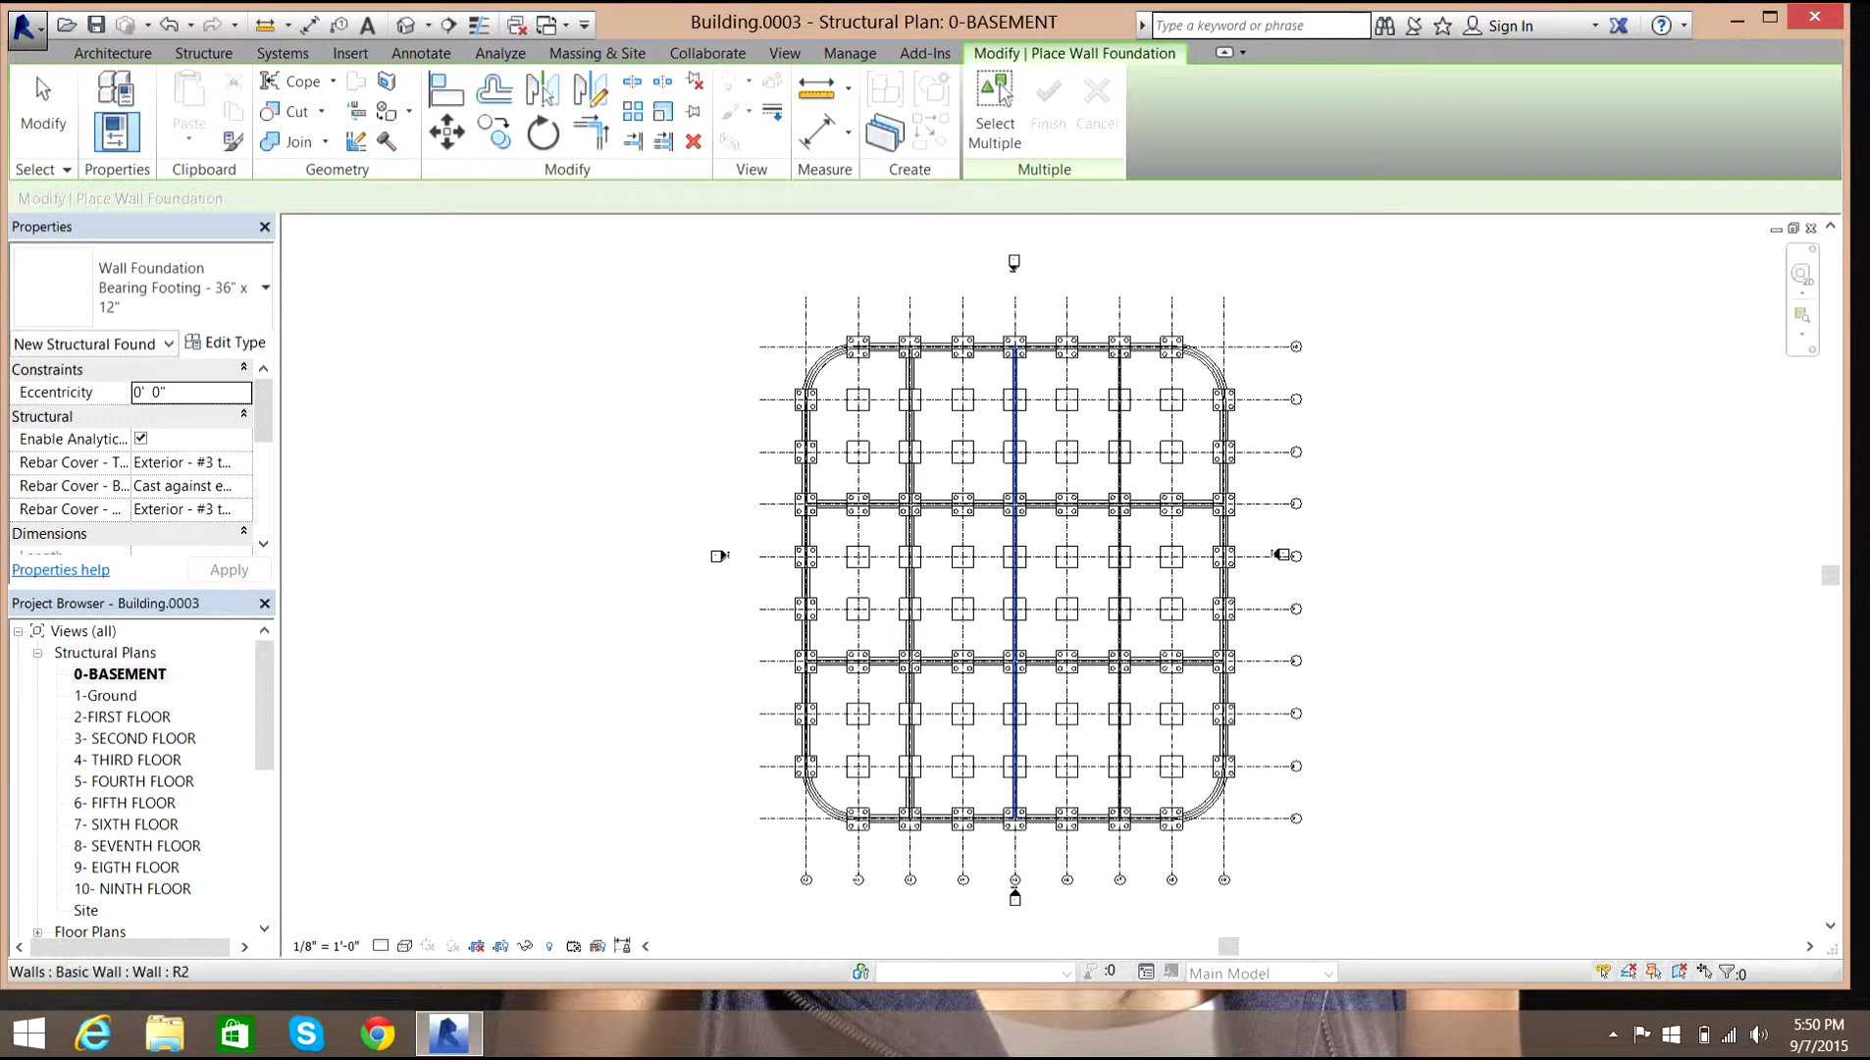
pyautogui.click(1015, 589)
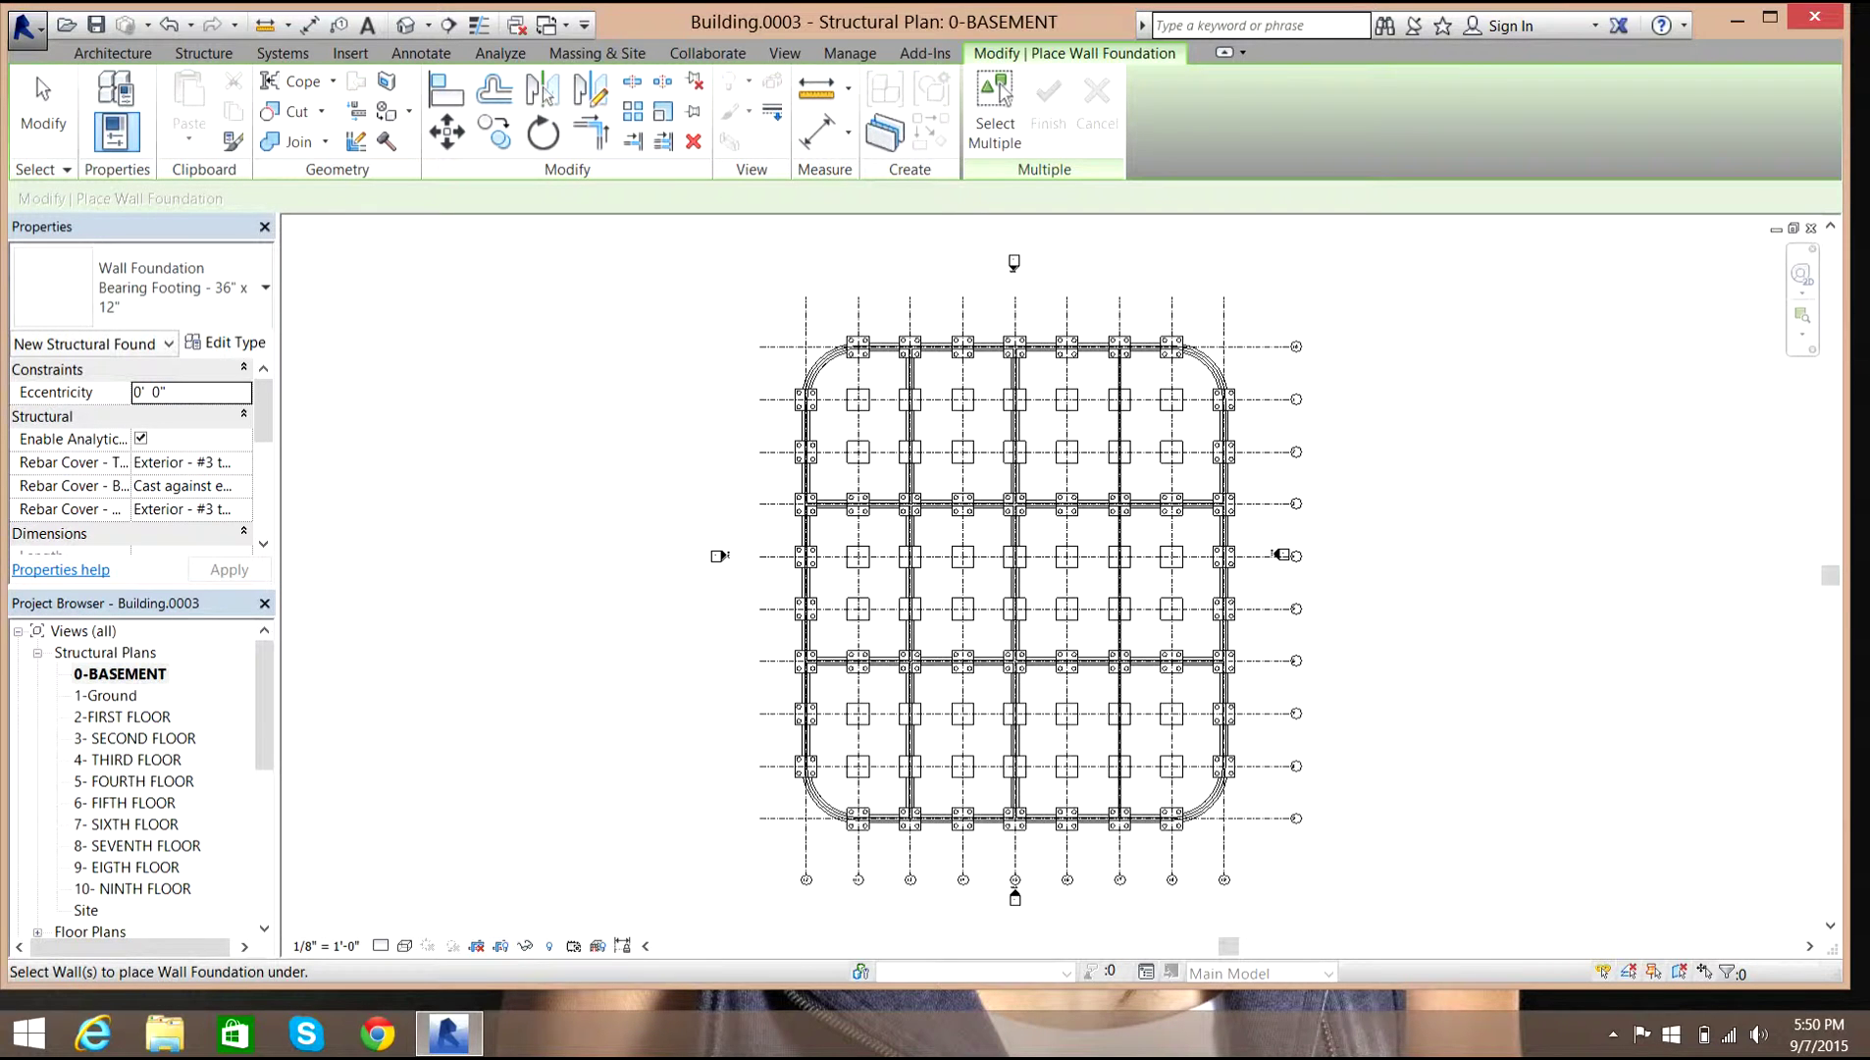
pyautogui.scroll(4, 1003, 338)
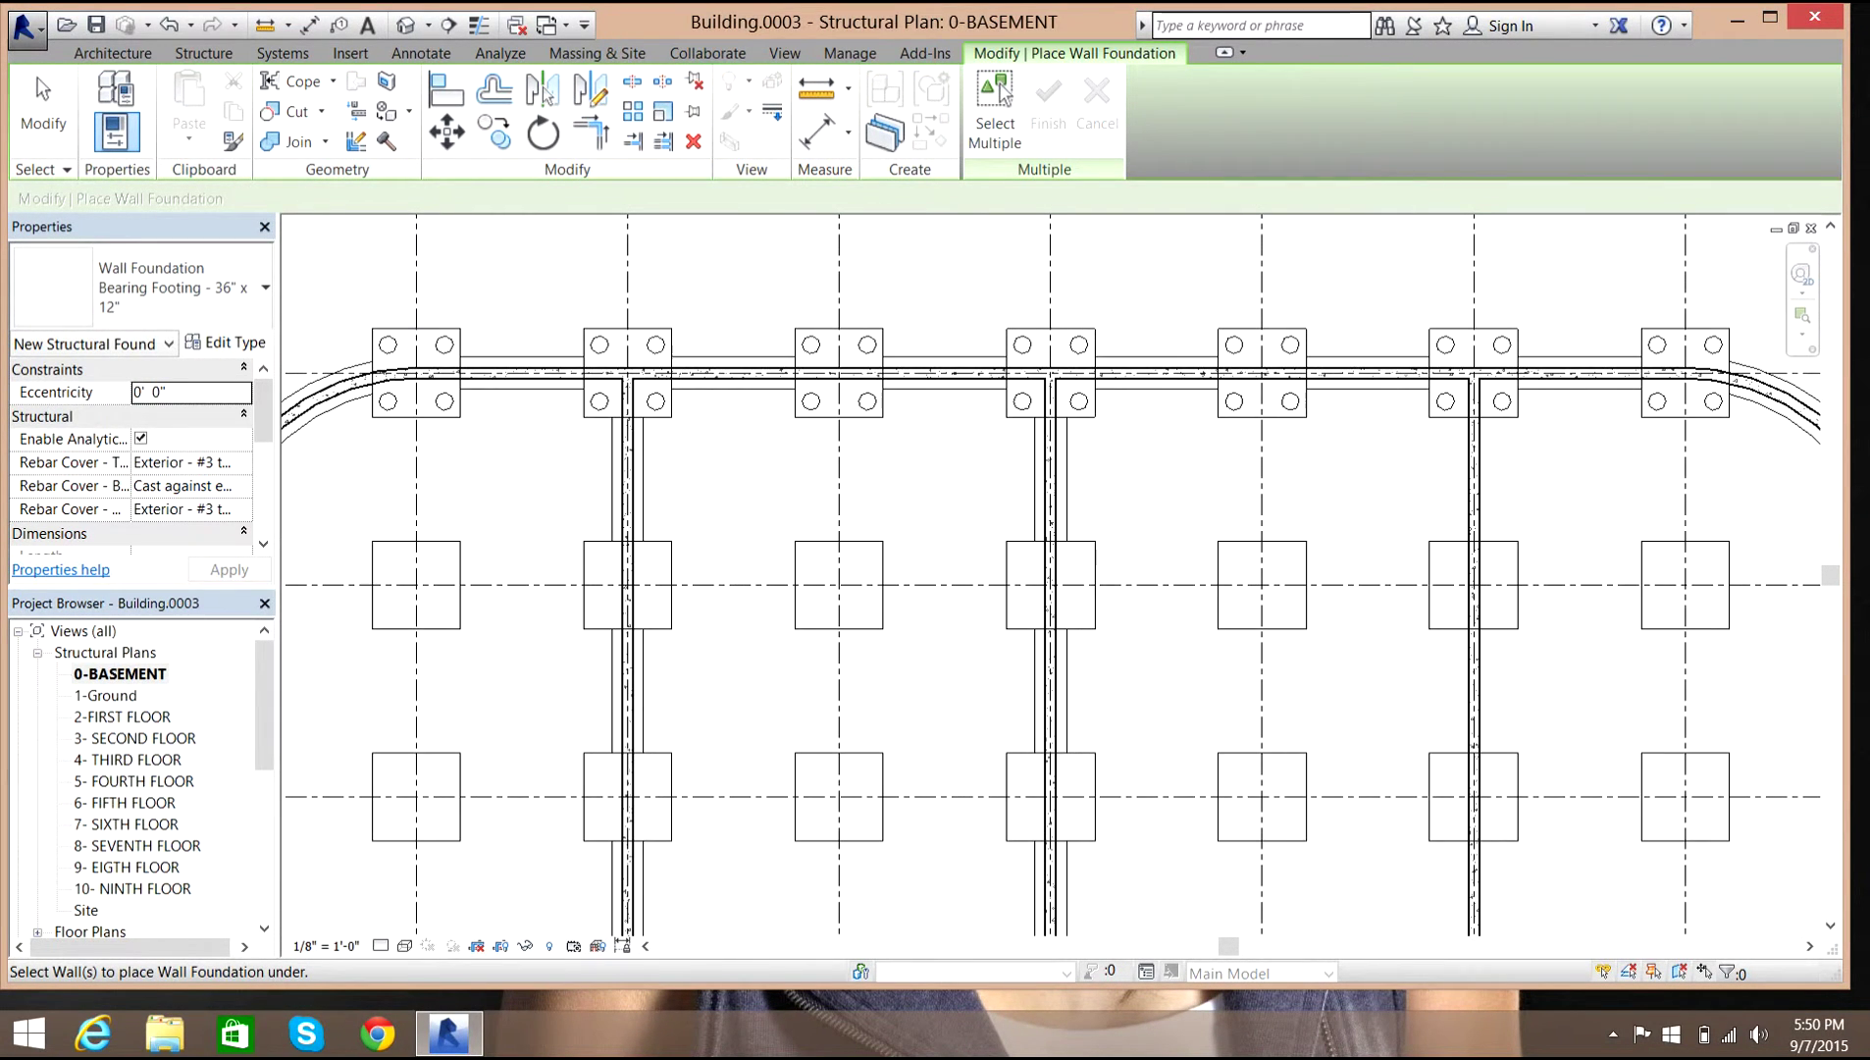
pyautogui.scroll(-4, 1041, 549)
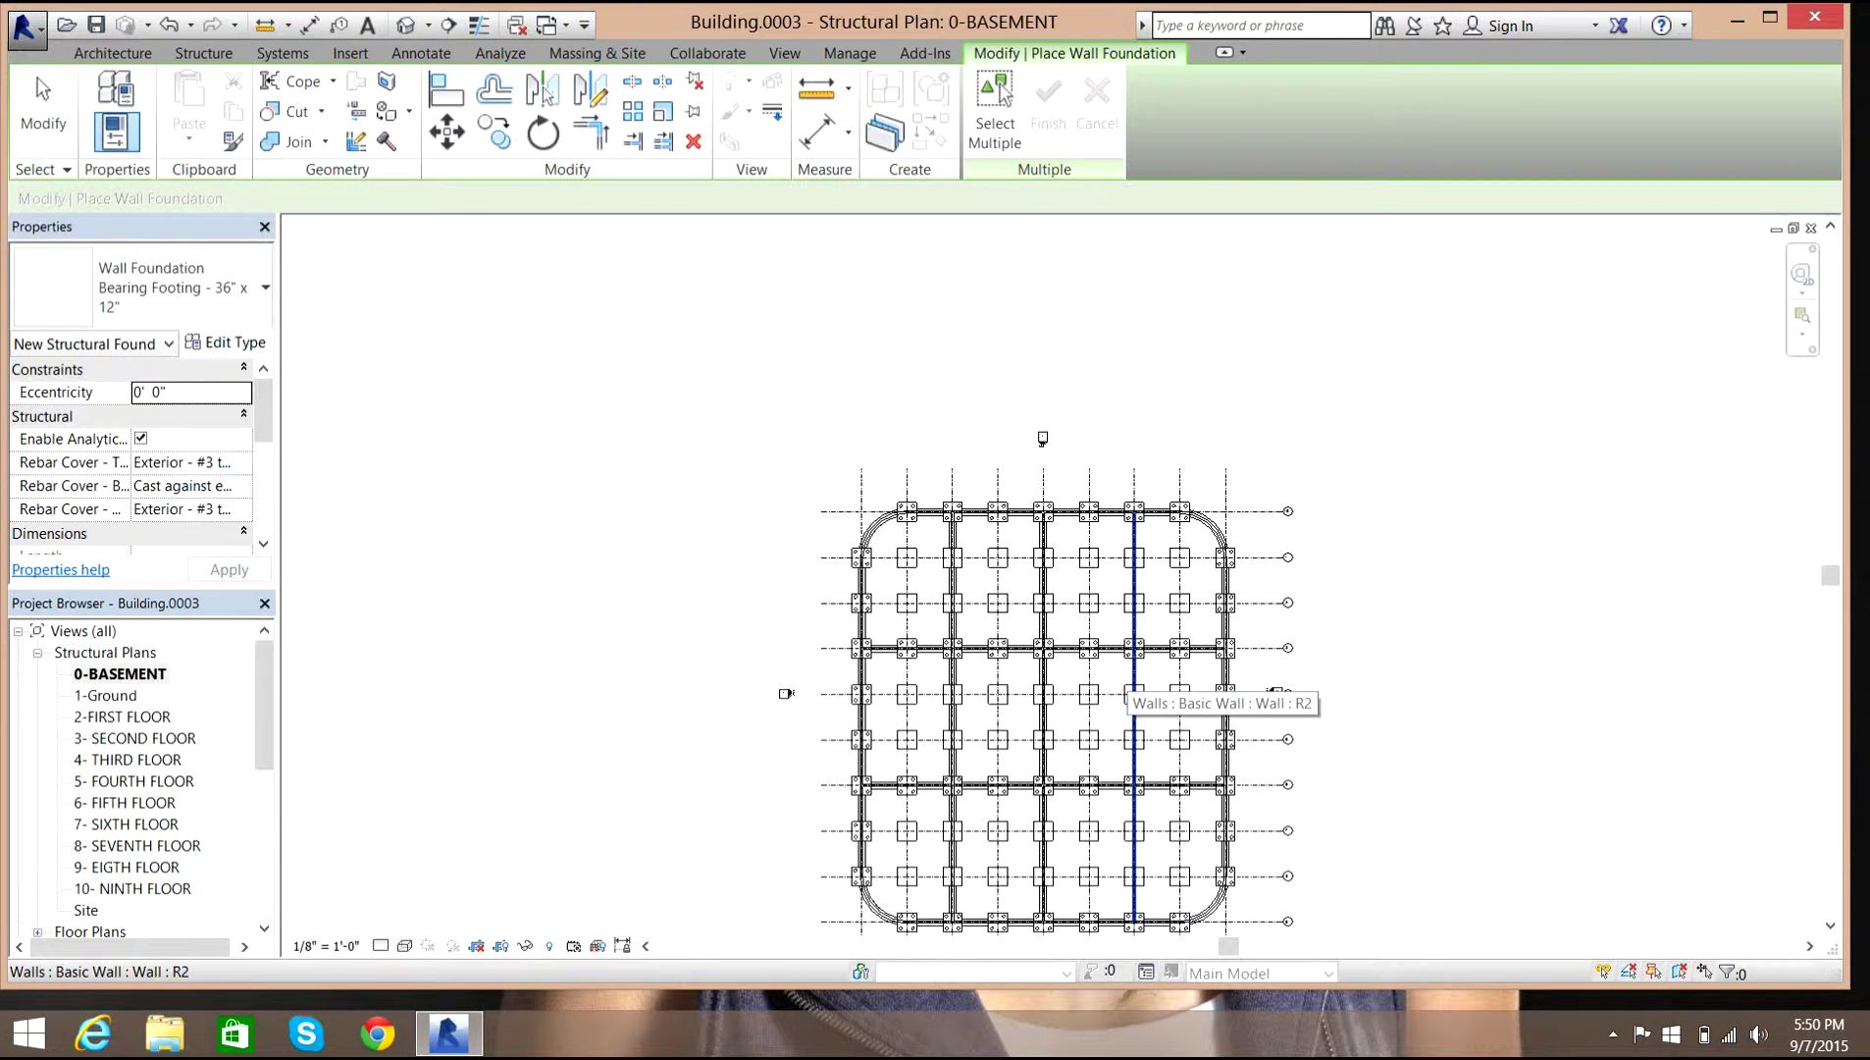
pyautogui.press('z')
pyautogui.press('f')
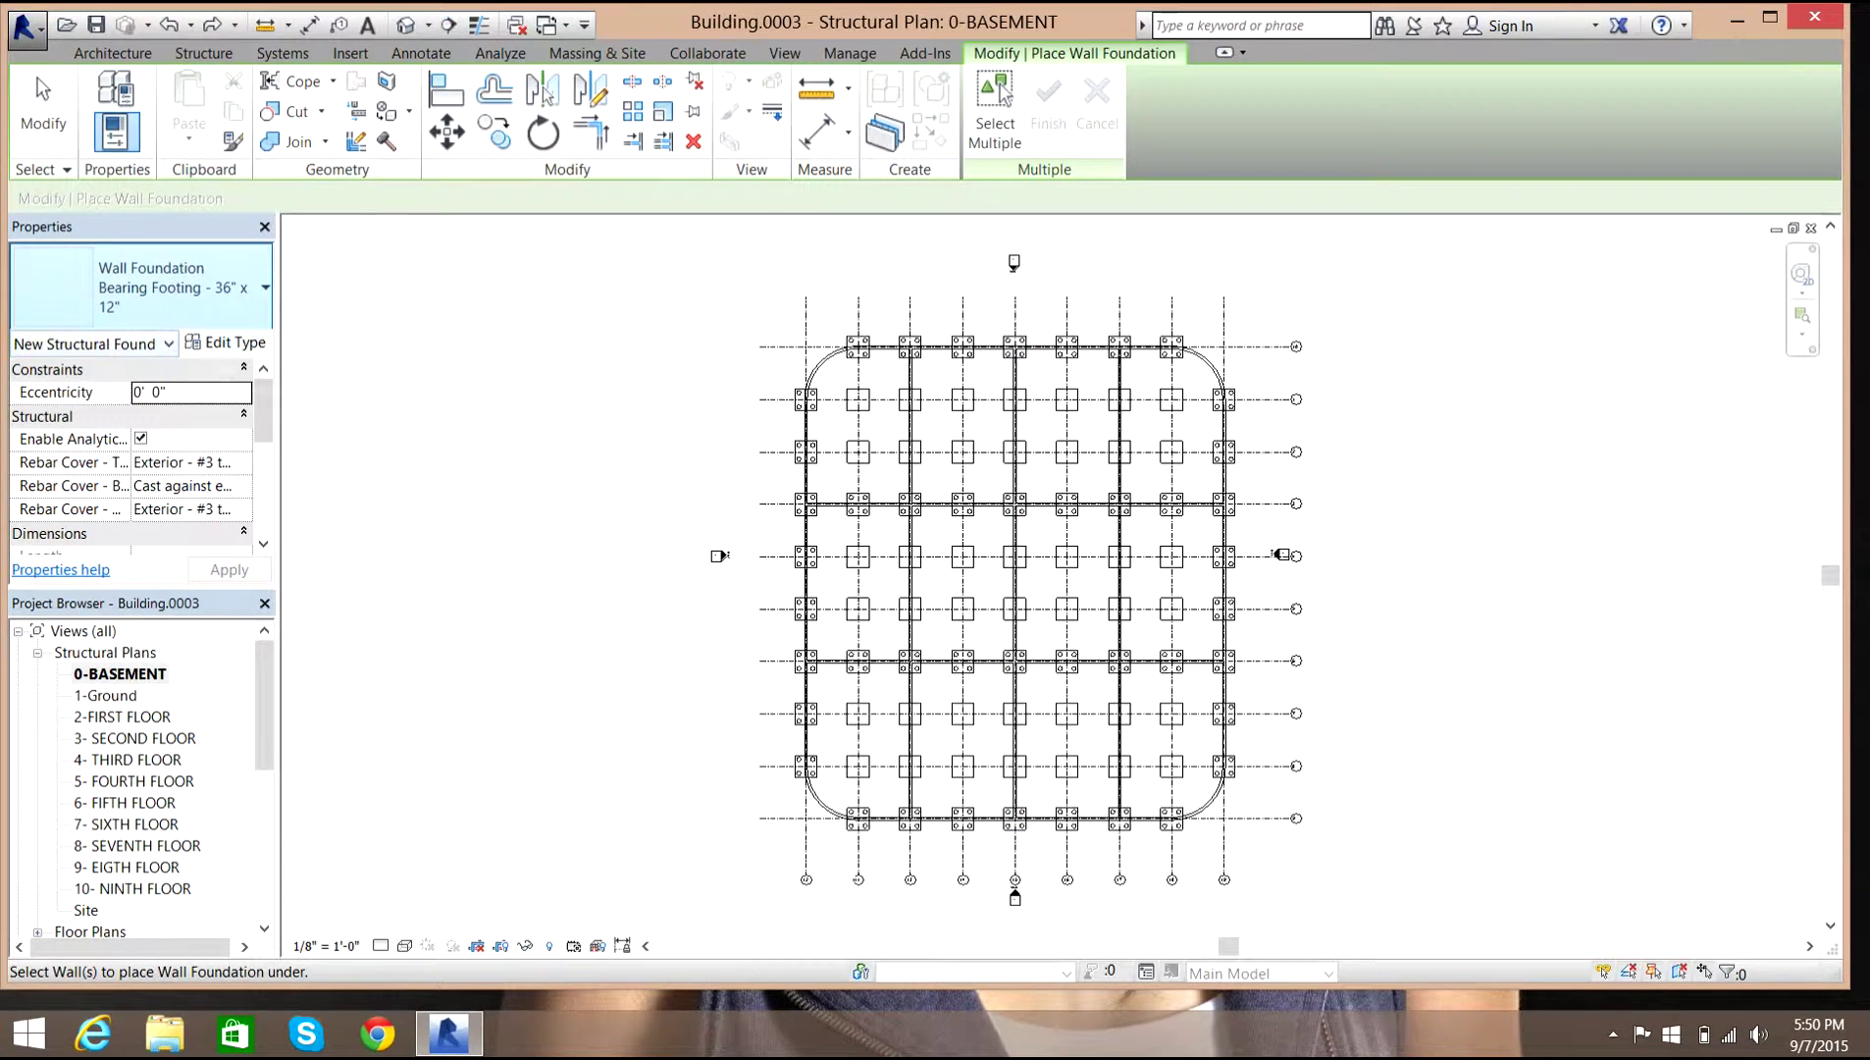
# Edit the Bearing Footing - 36" x 12" type and set its width to 8' 4".
pyautogui.click(225, 342)
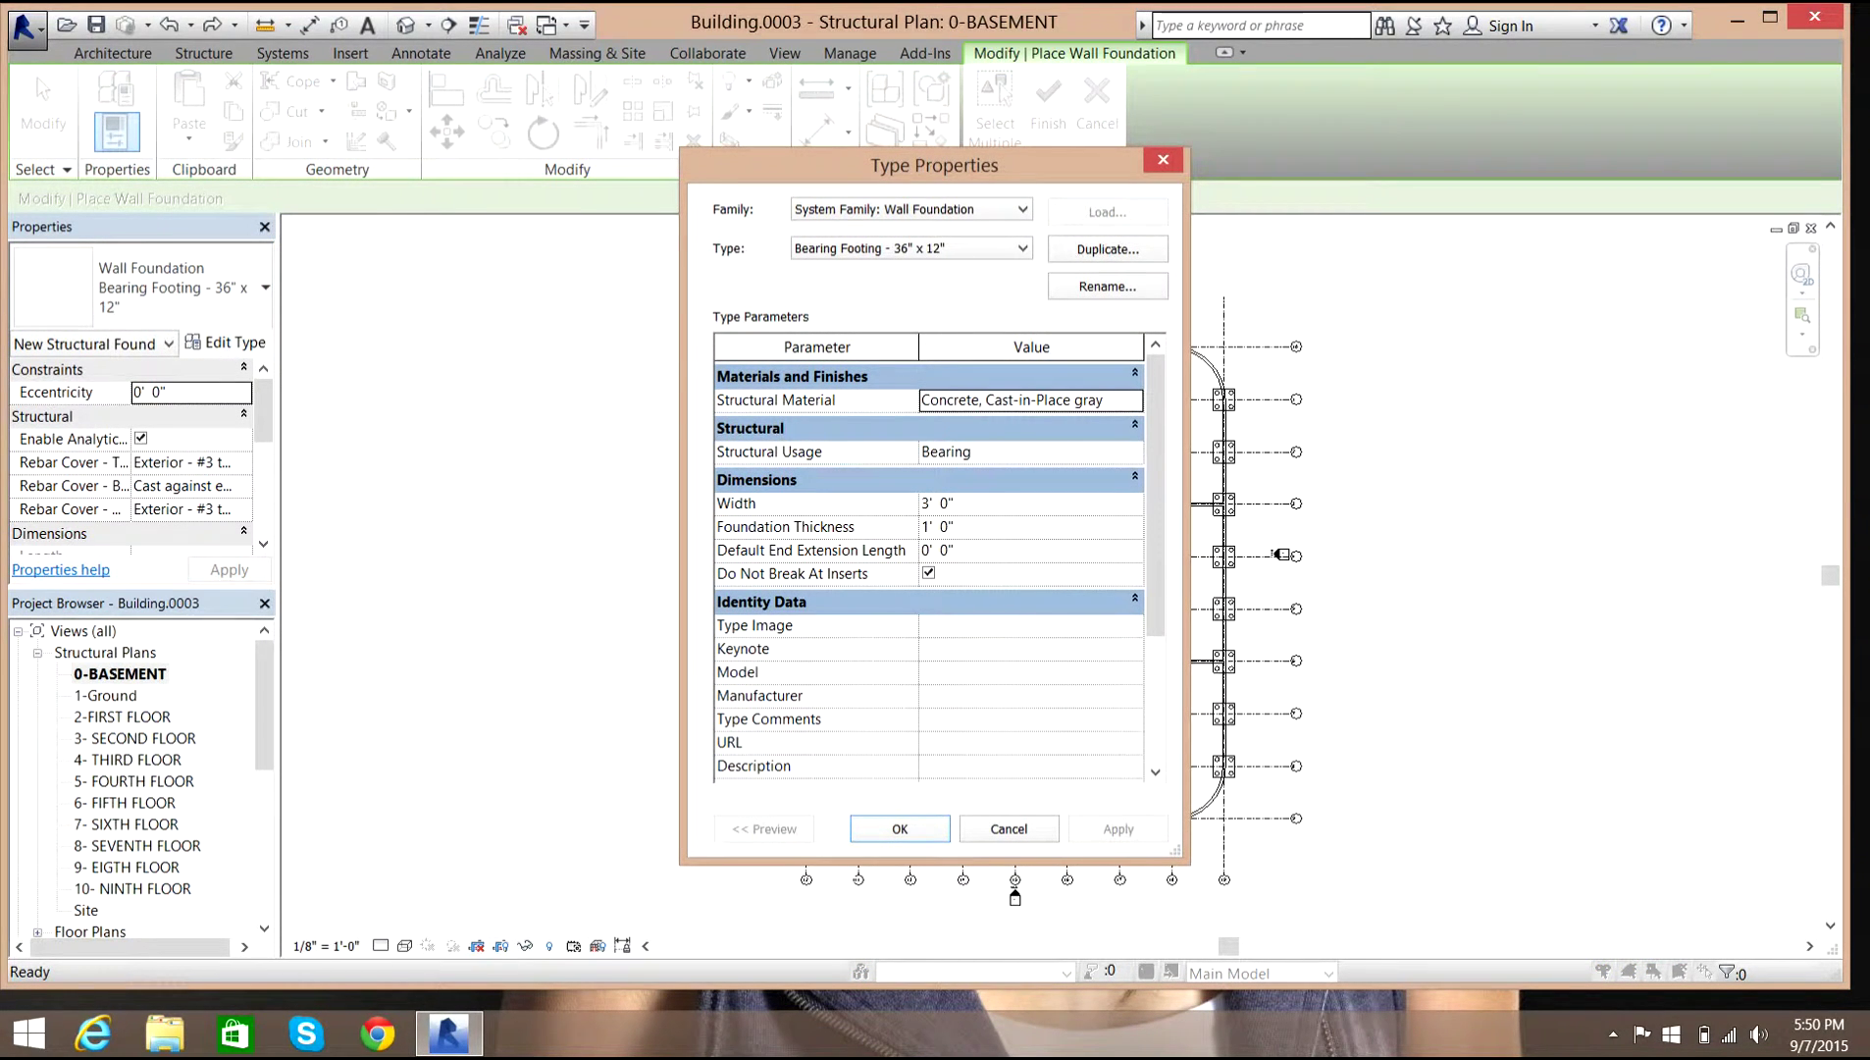
pyautogui.doubleClick(926, 503)
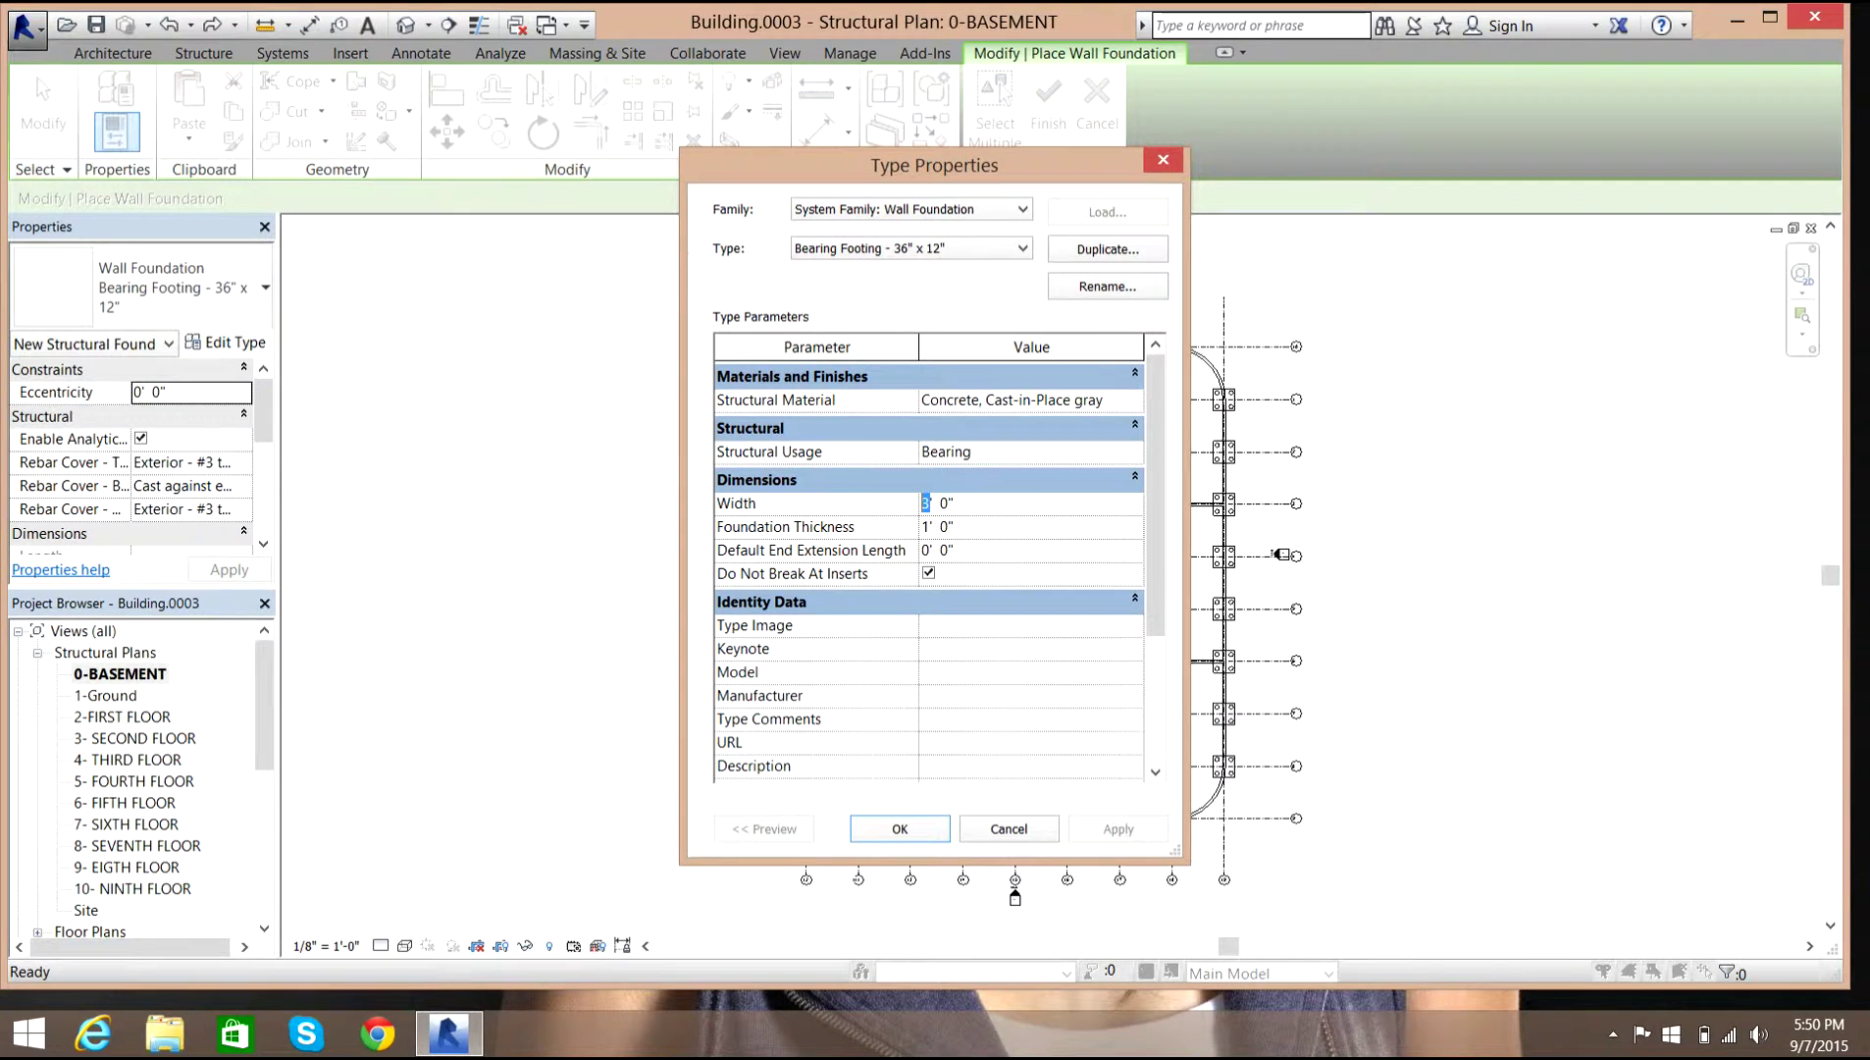
pyautogui.write('8')
pyautogui.click(949, 502)
pyautogui.press('BackSpace')
pyautogui.write('4')
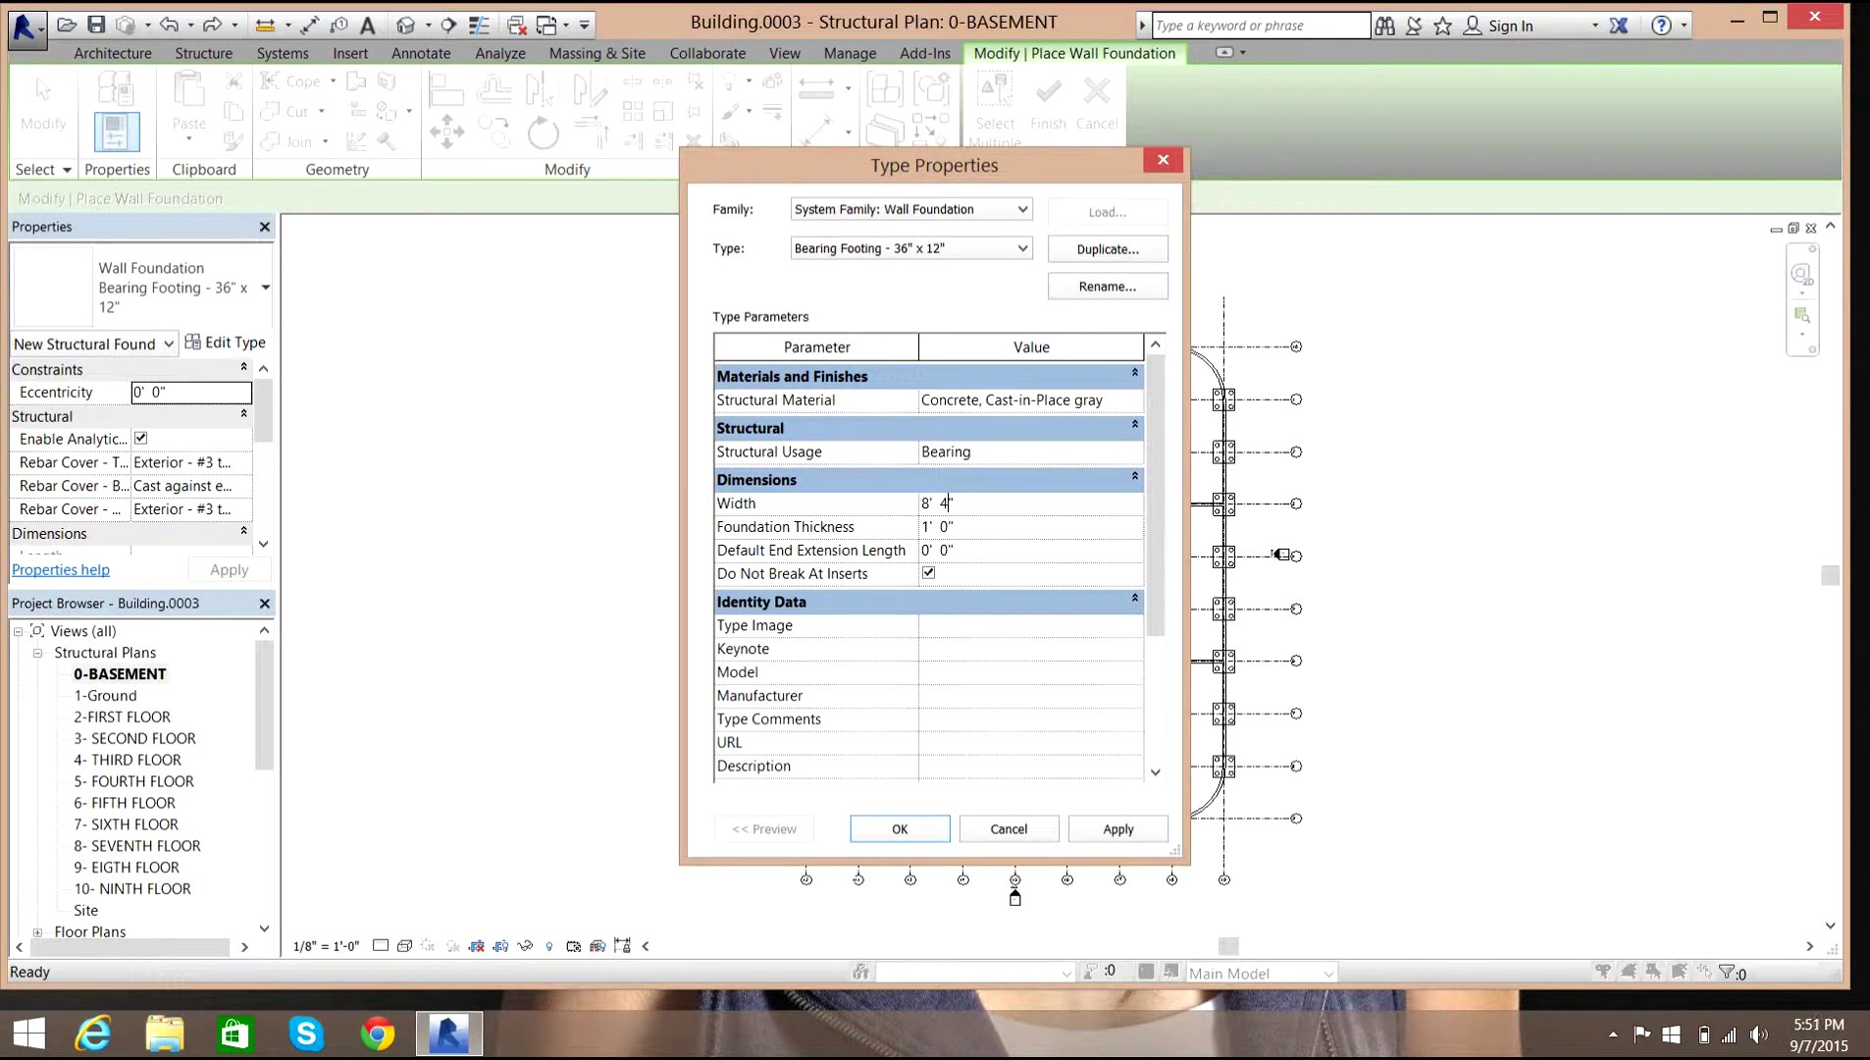
# Set the footing type's foundation thickness to 2' 11" and apply the type changes.
pyautogui.click(928, 527)
pyautogui.press('Delete')
pyautogui.write('2')
pyautogui.press('Delete')
pyautogui.write('11')
pyautogui.click(1117, 830)
pyautogui.click(900, 829)
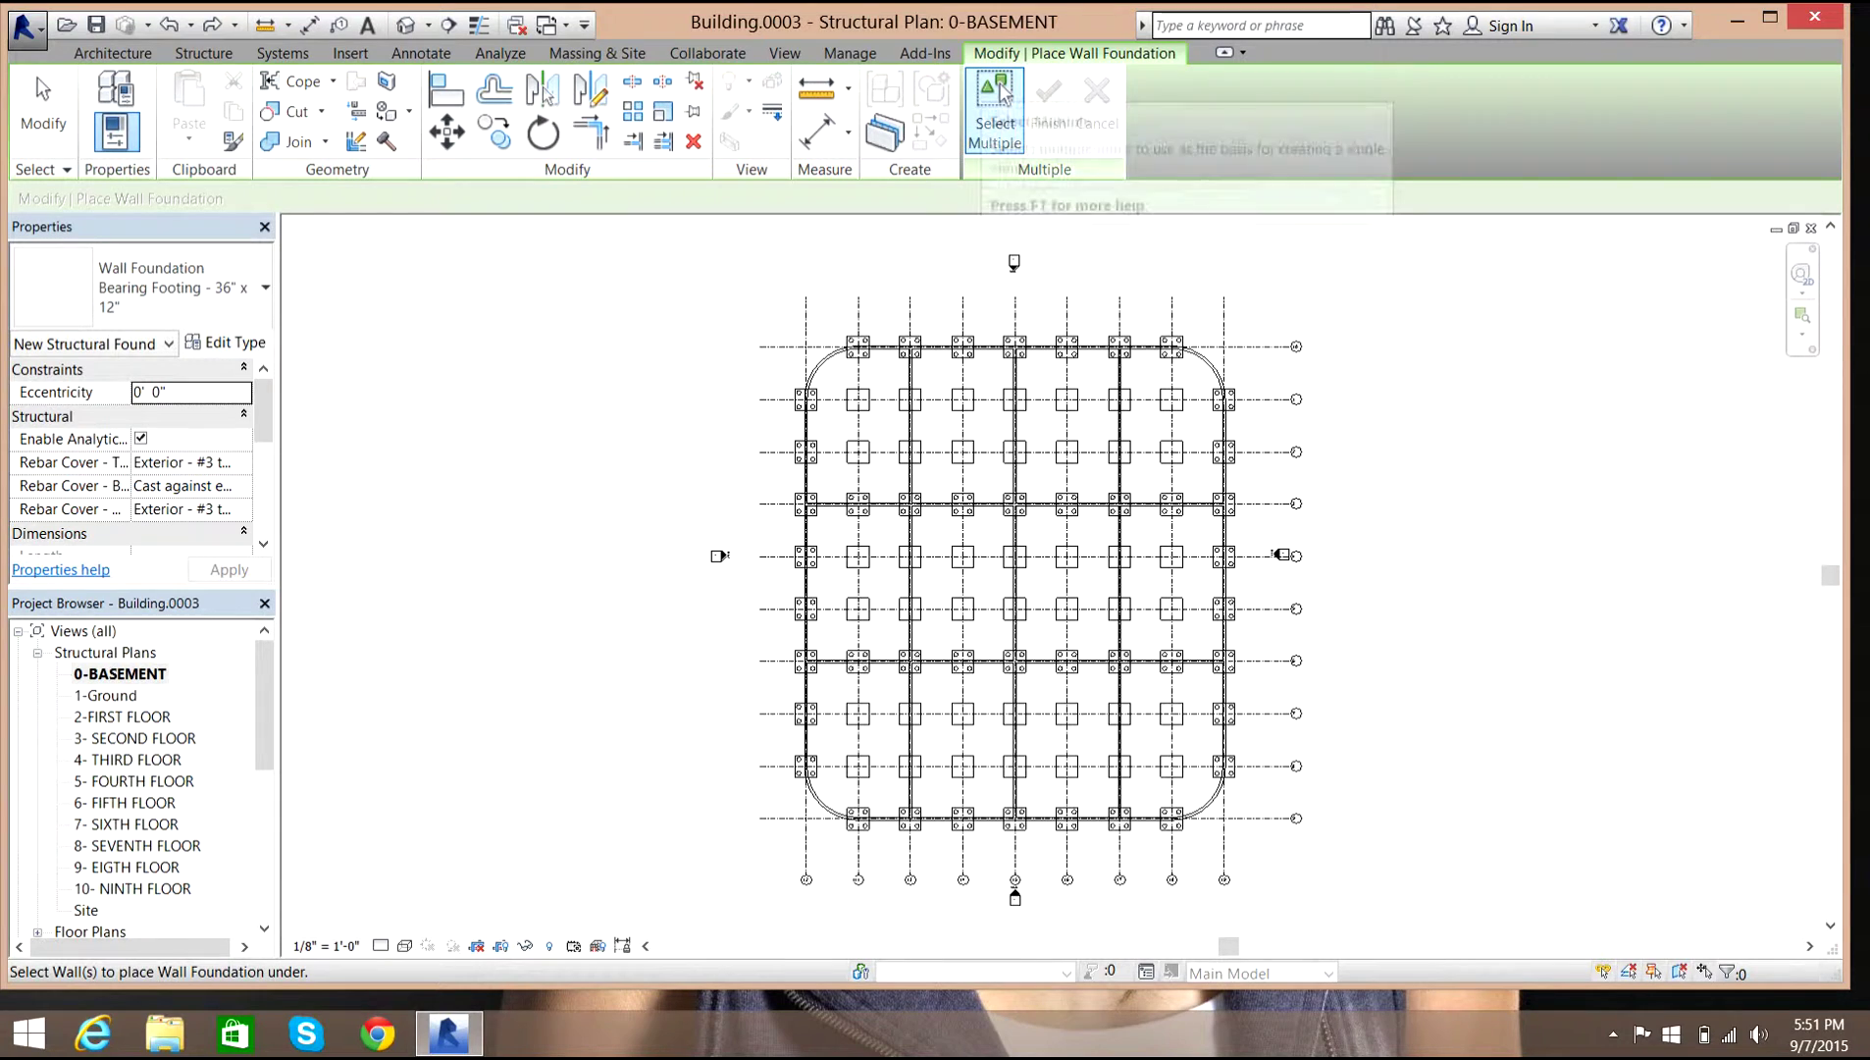
# Start a multiple-wall selection for the foundation and select the straight and curved walls around the basement perimeter.
pyautogui.click(1005, 91)
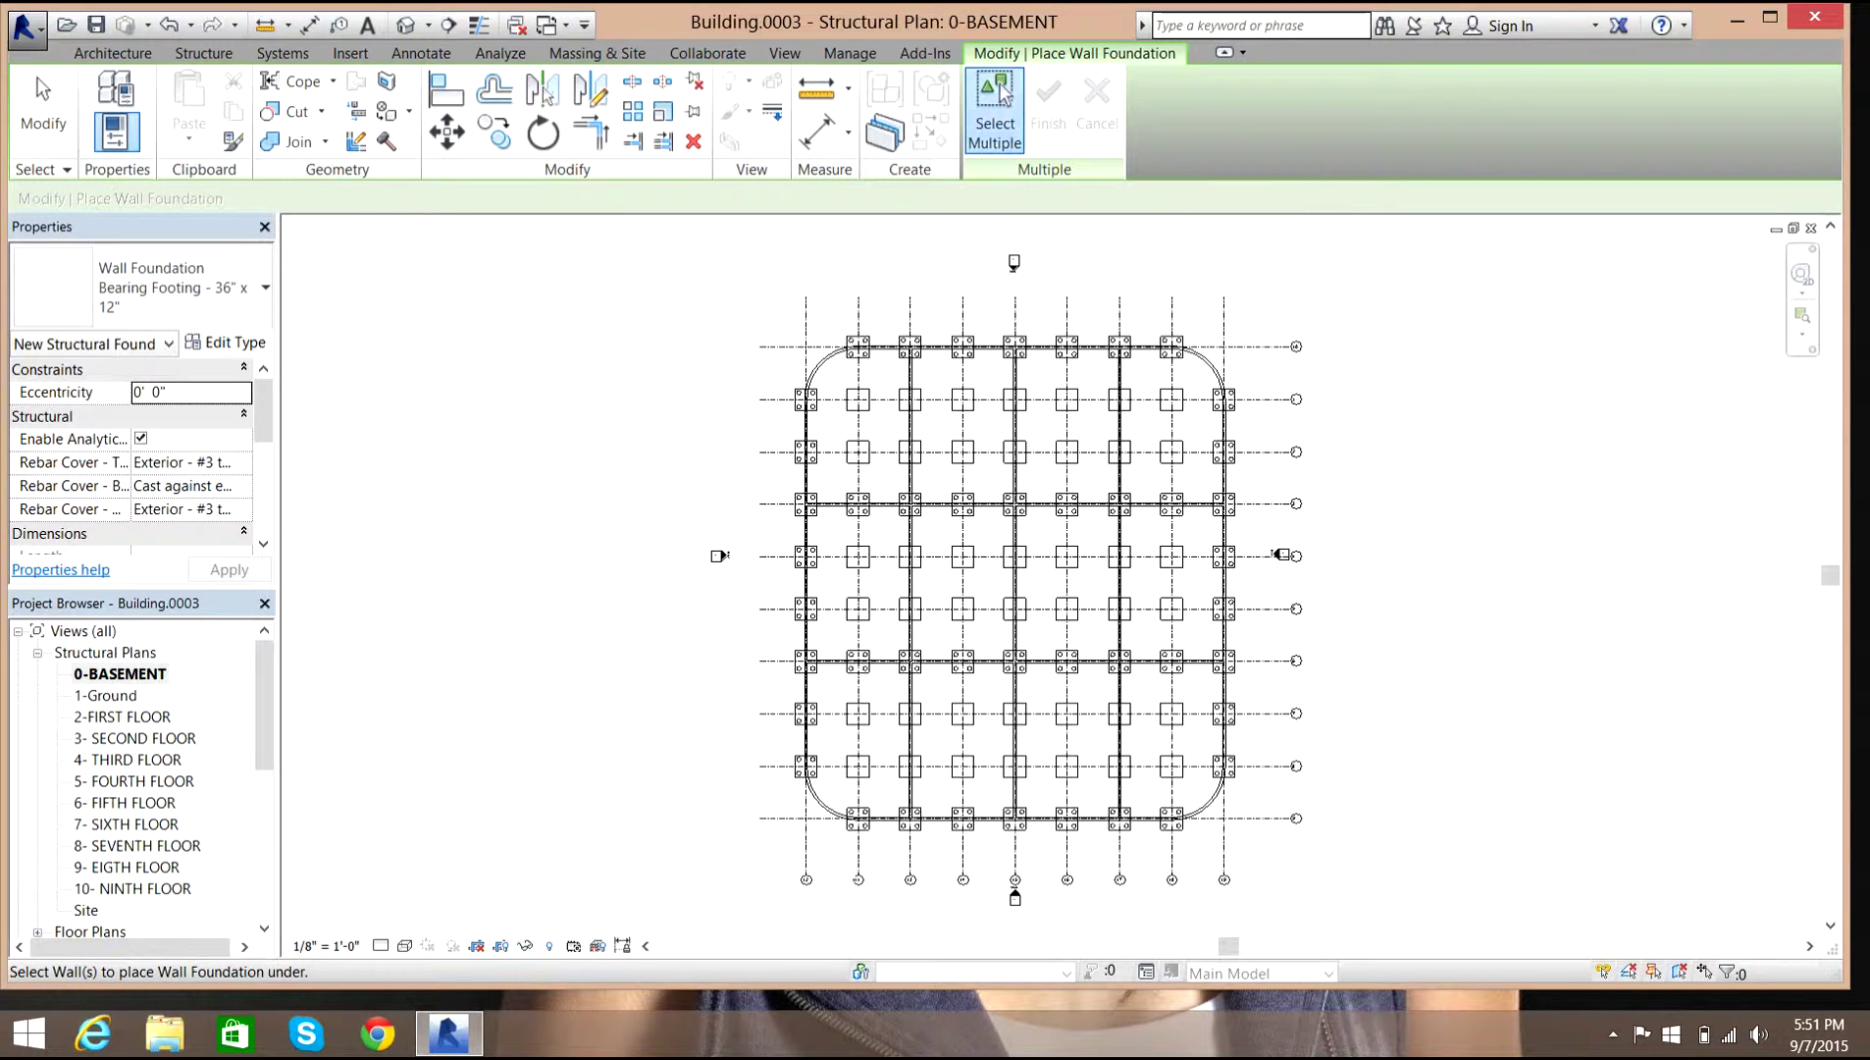
pyautogui.click(822, 364)
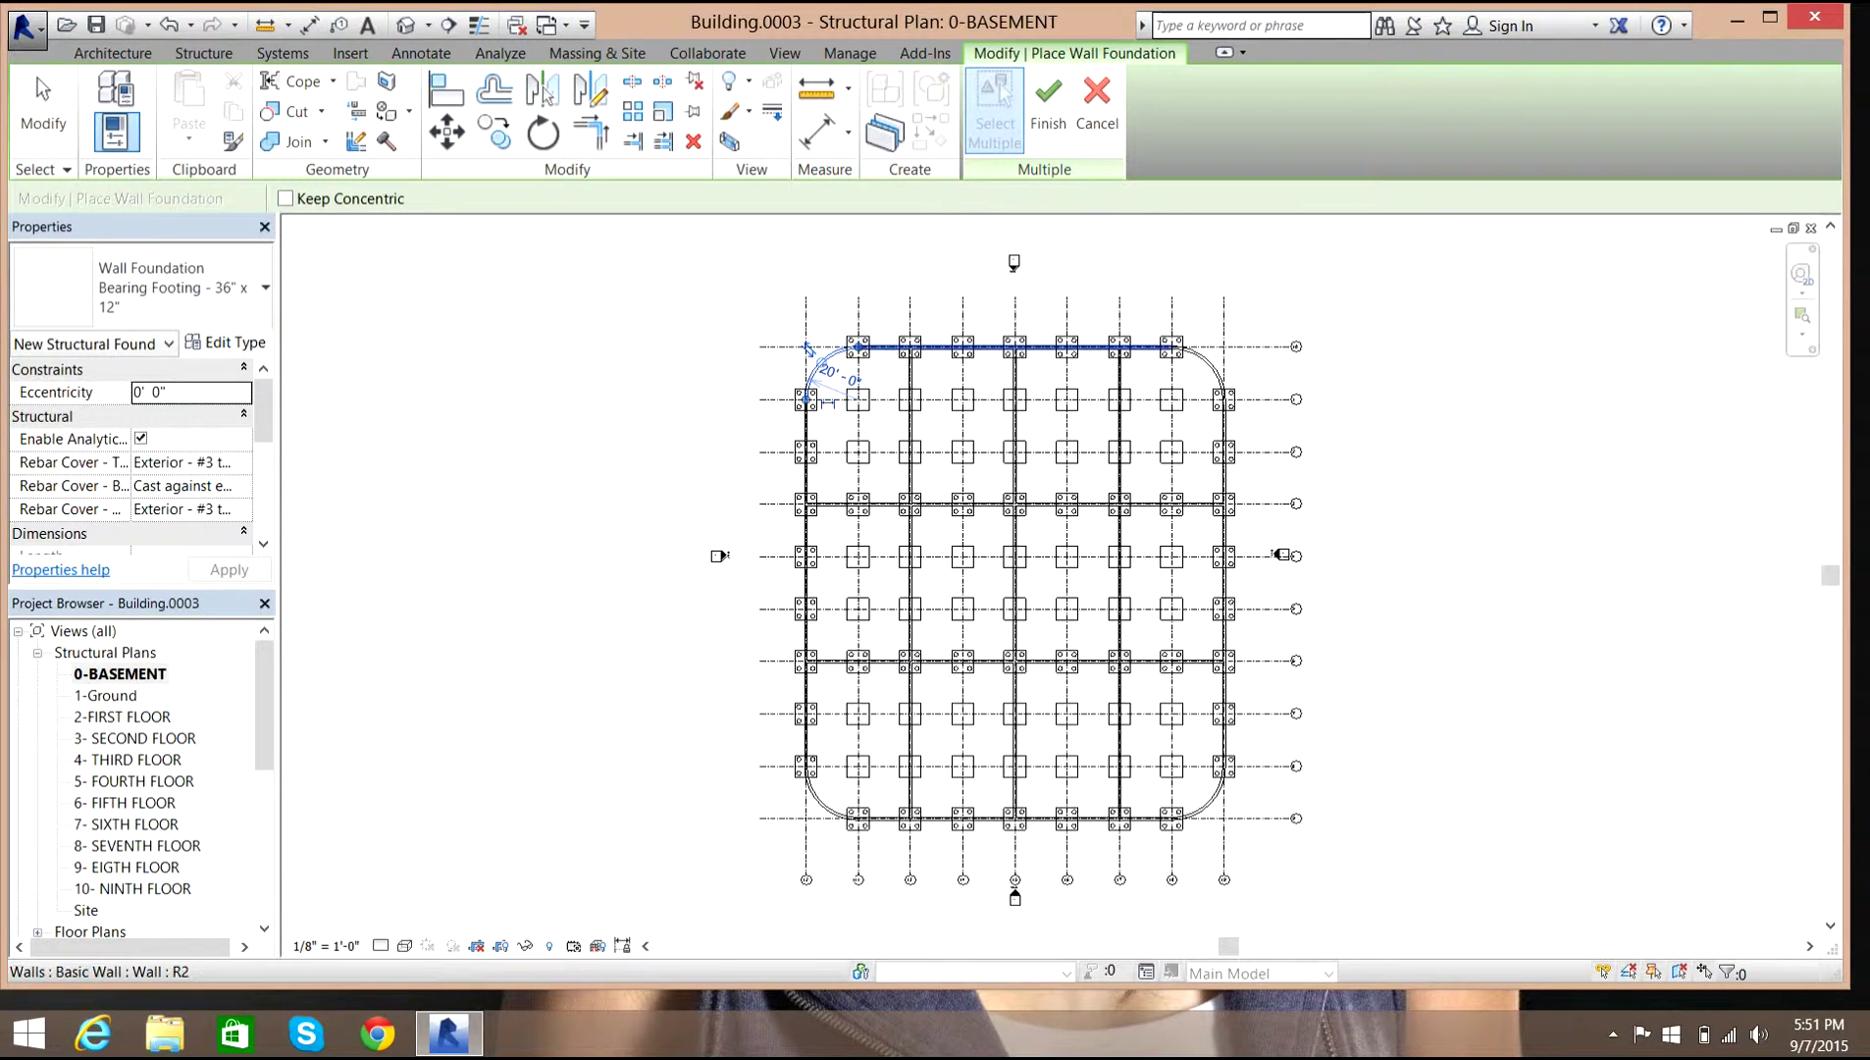
pyautogui.click(885, 346)
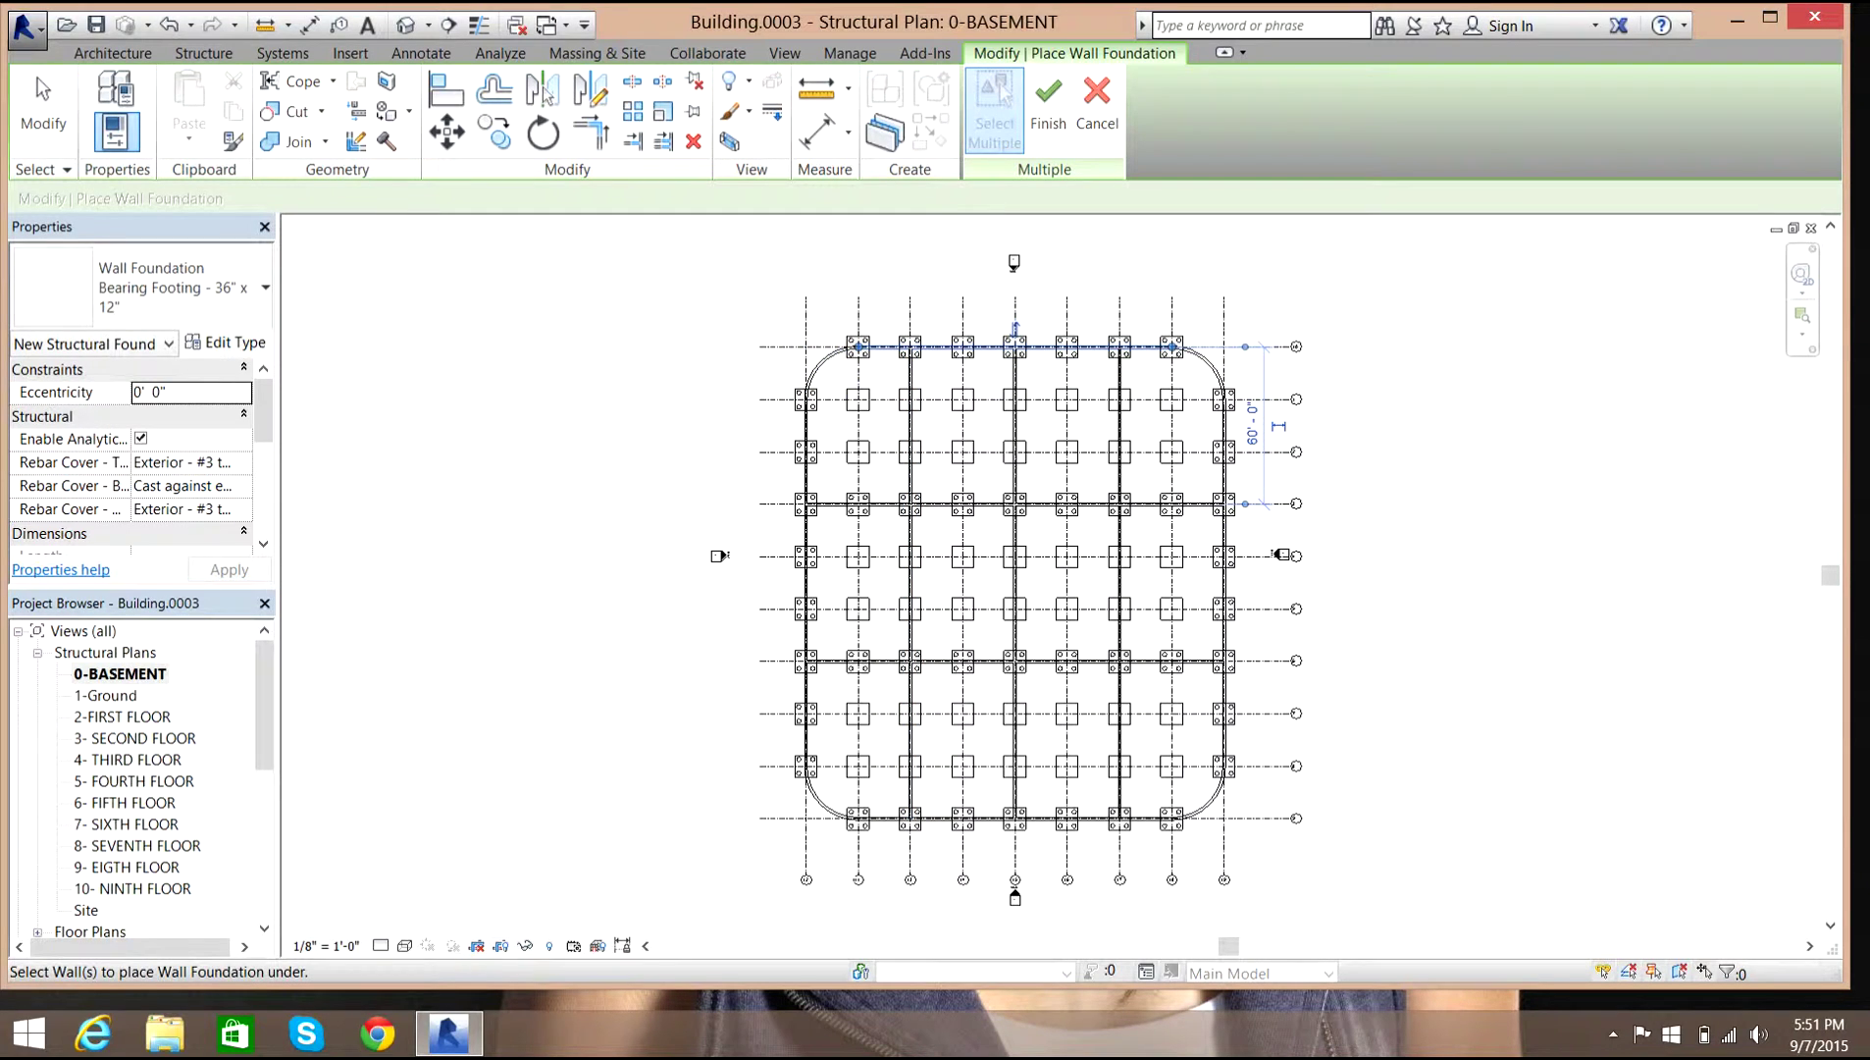
pyautogui.click(807, 396)
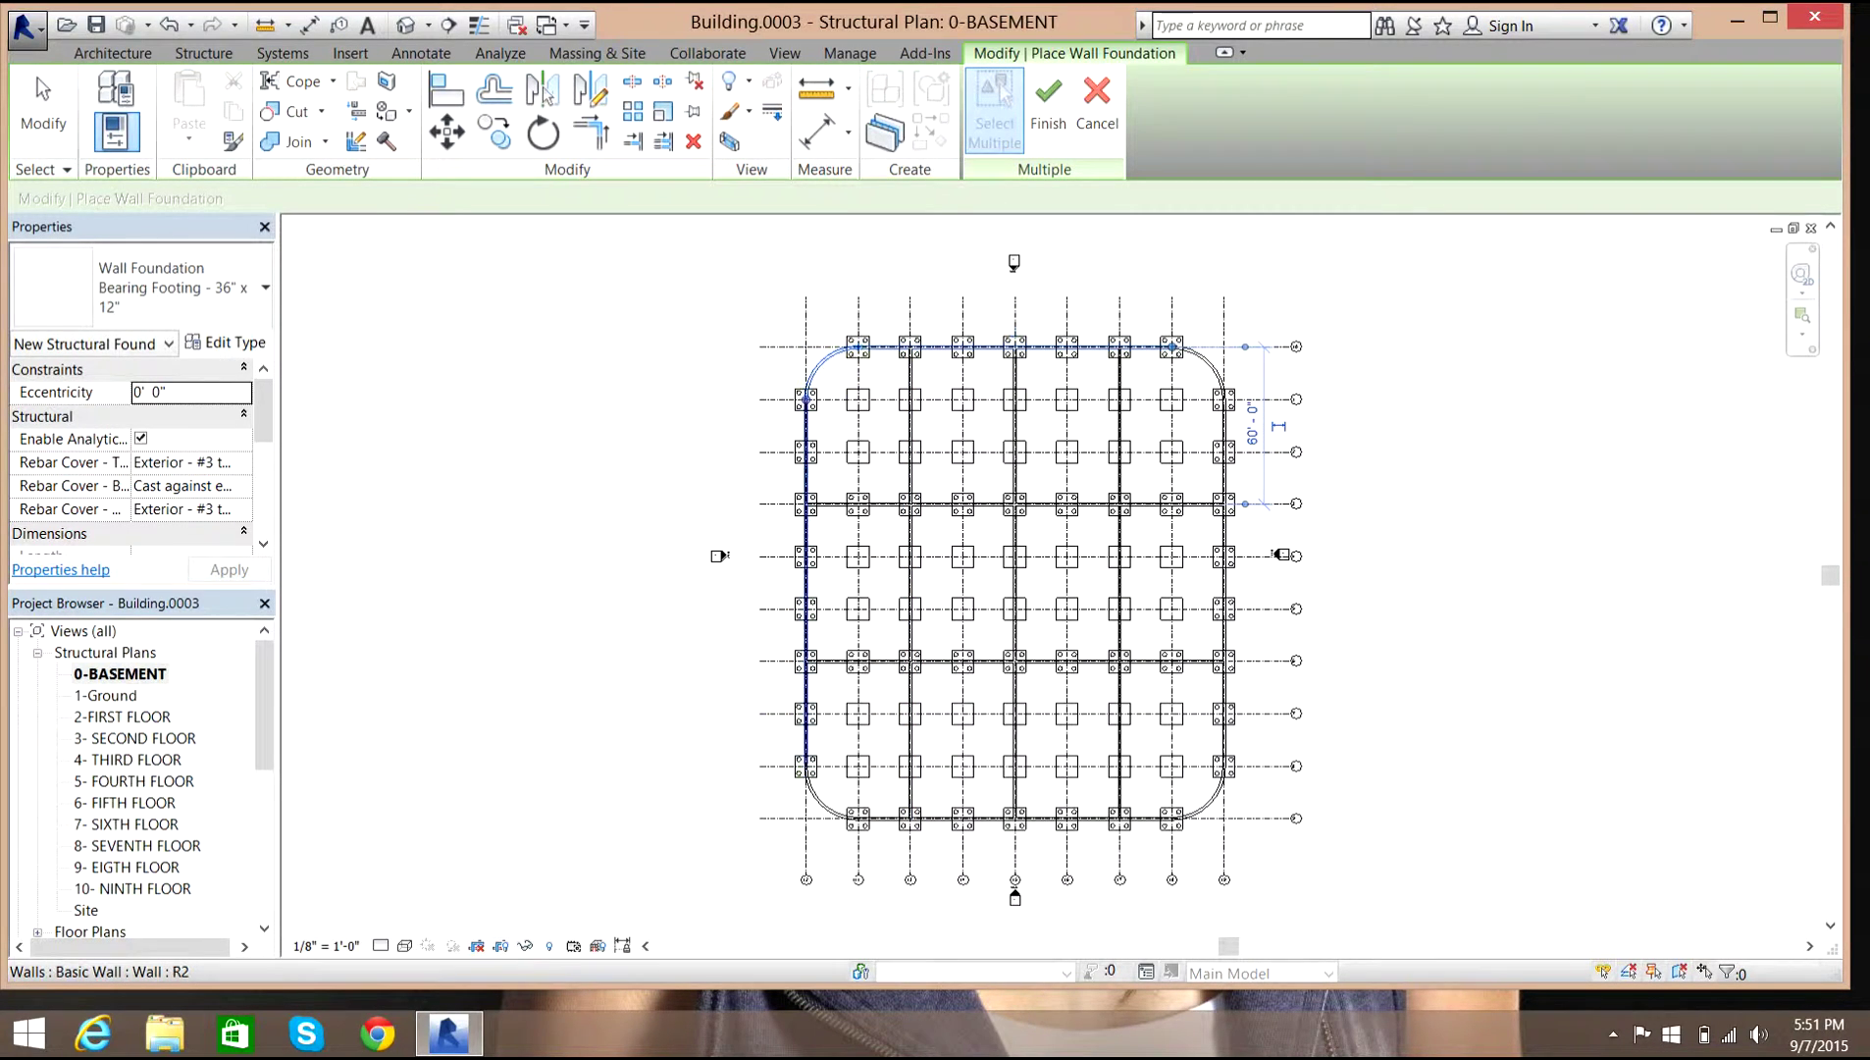
pyautogui.click(807, 535)
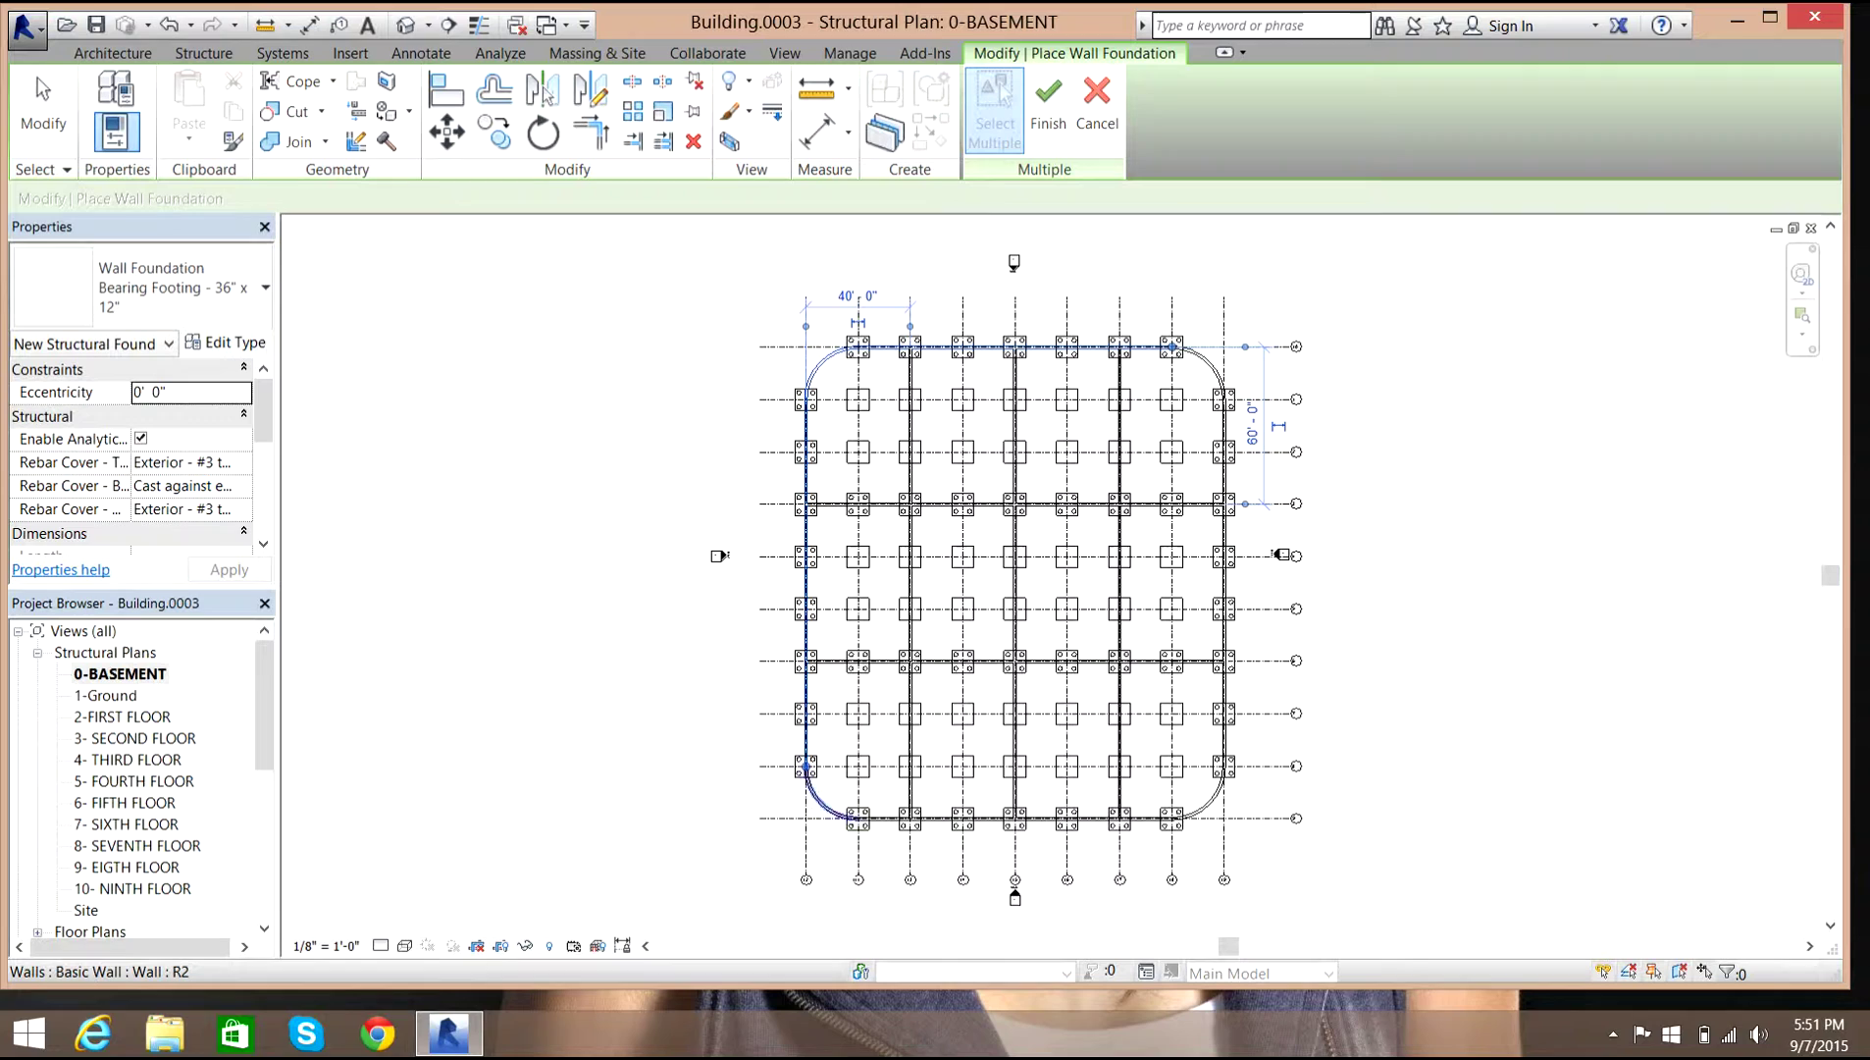
pyautogui.click(822, 803)
pyautogui.click(989, 819)
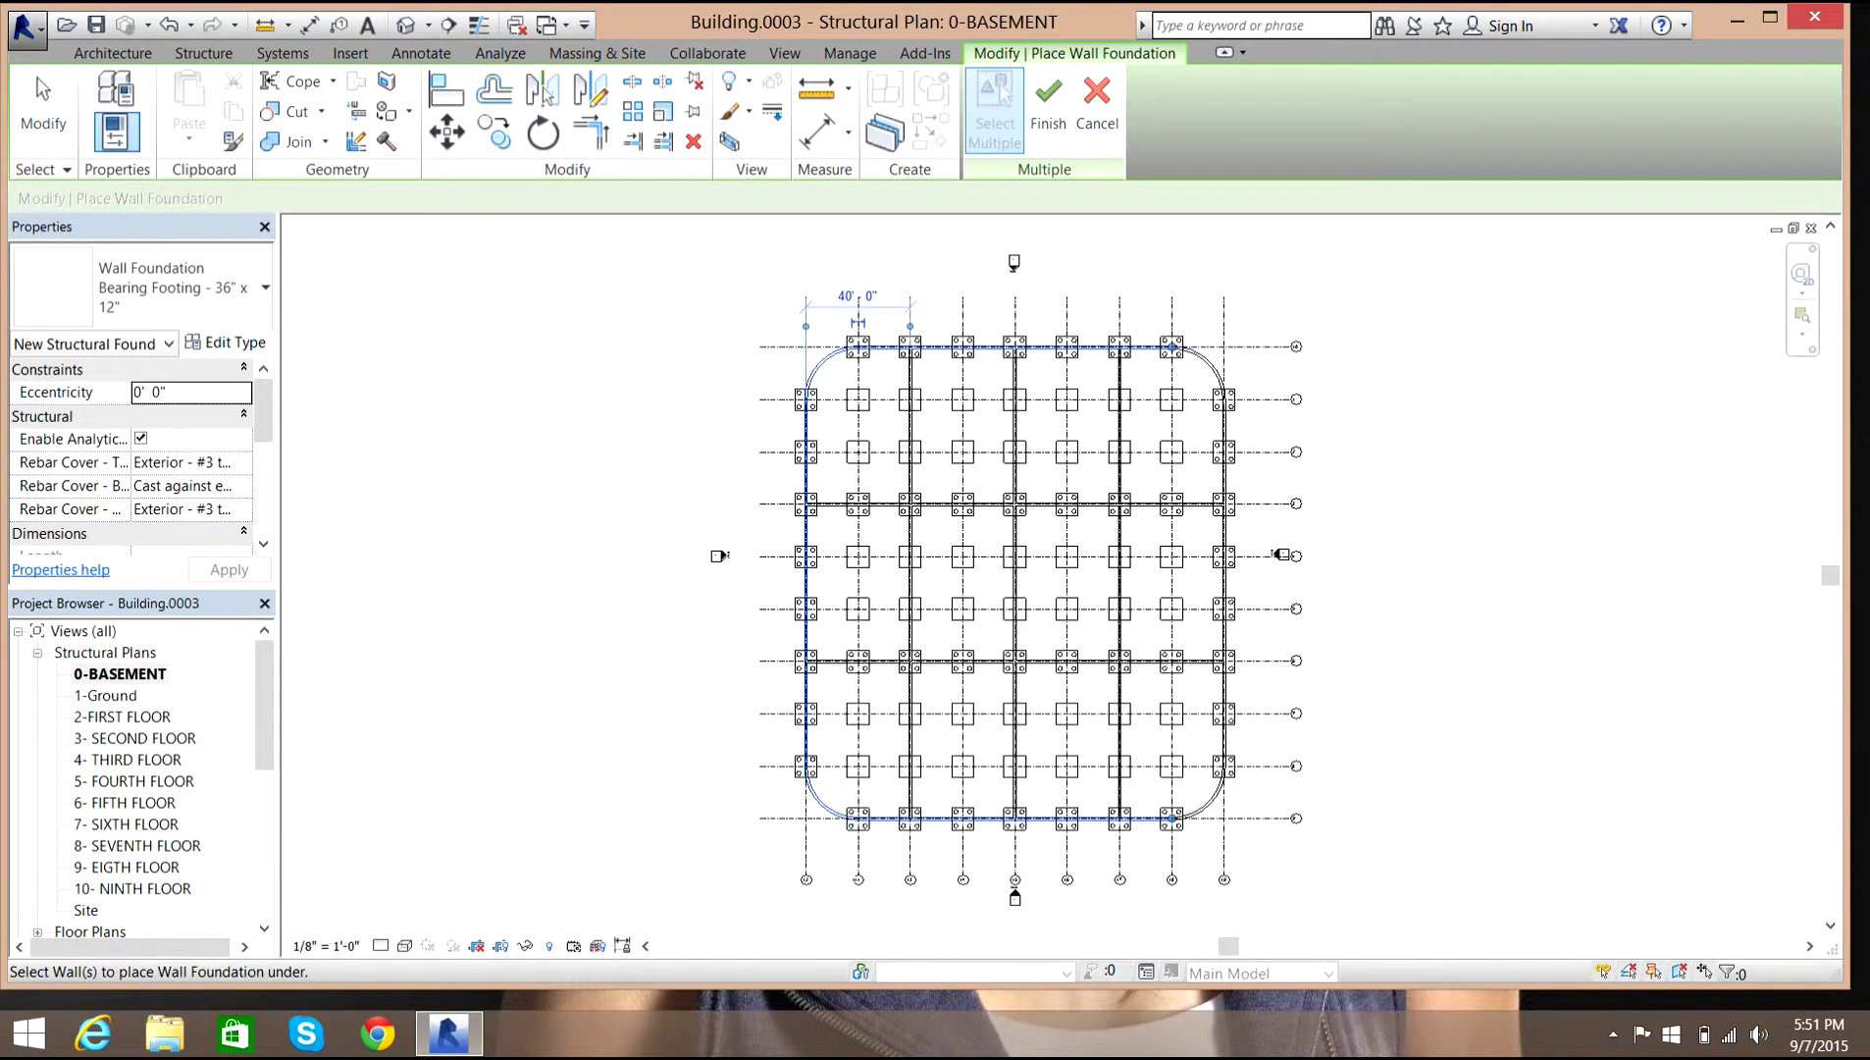
pyautogui.click(1209, 796)
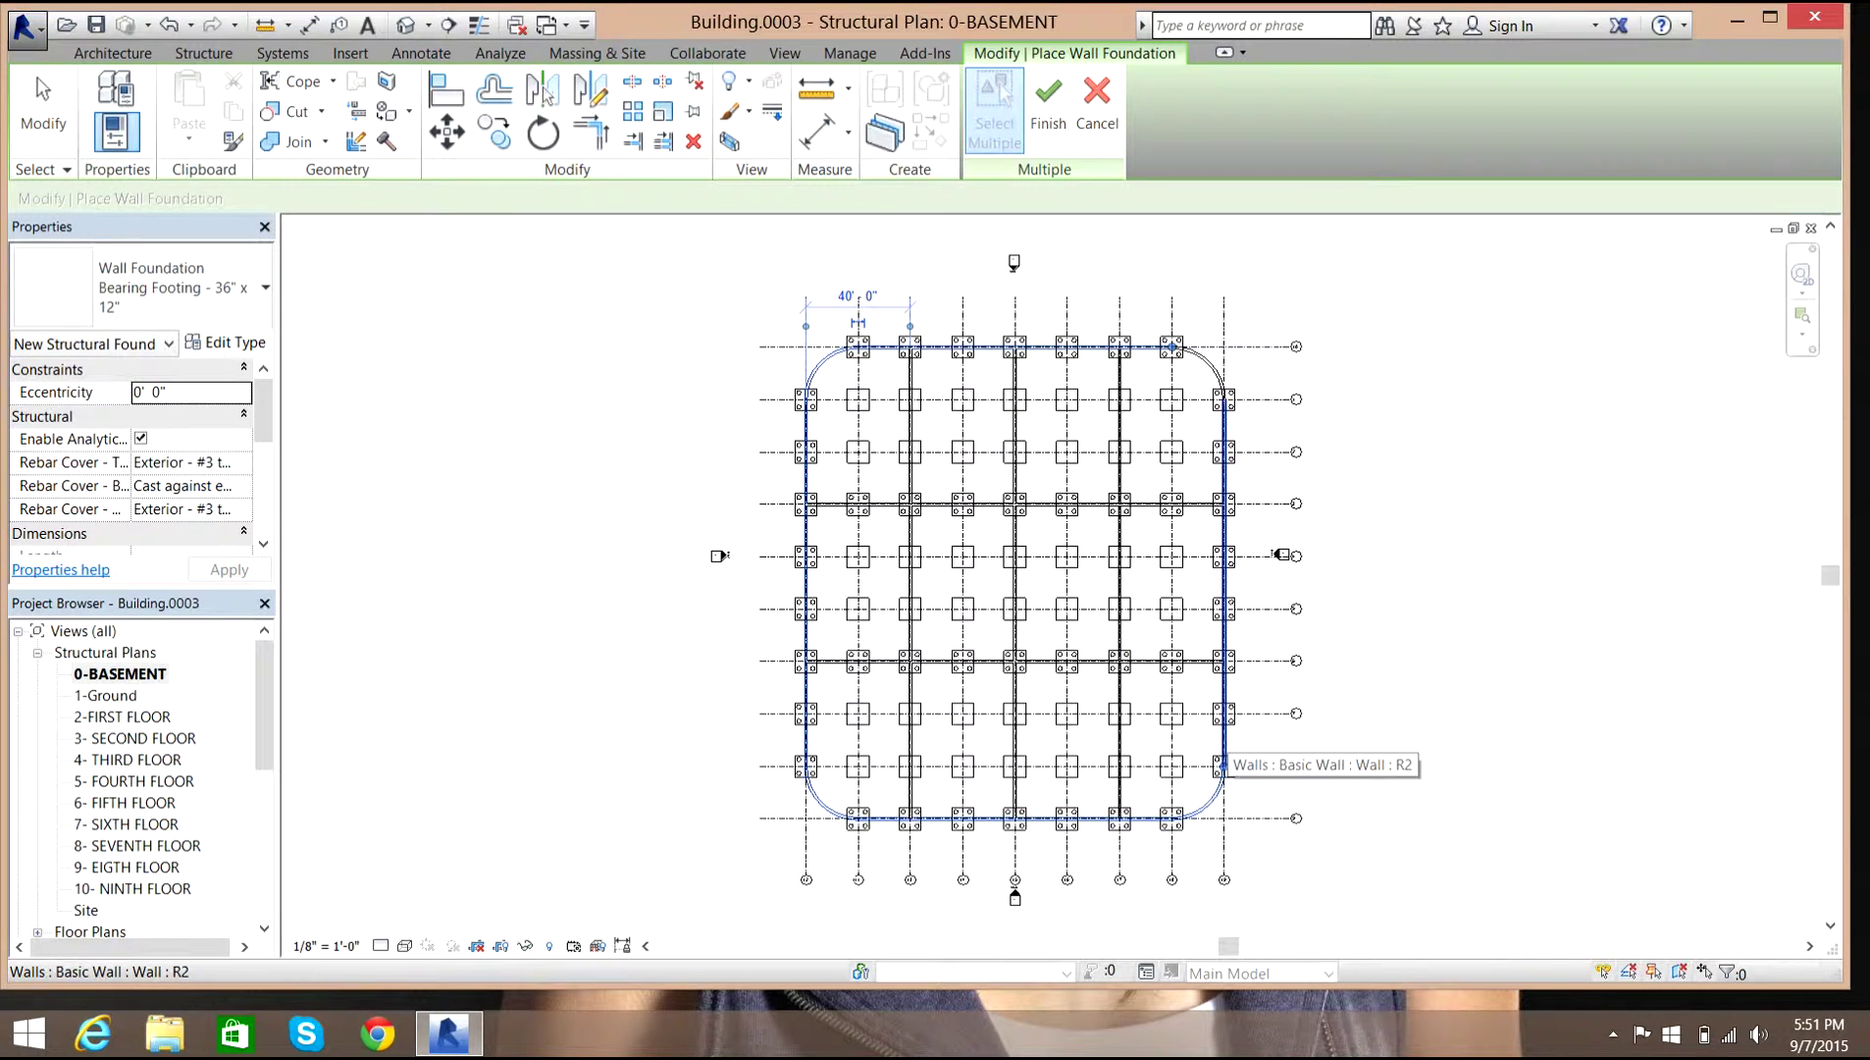
pyautogui.click(1225, 755)
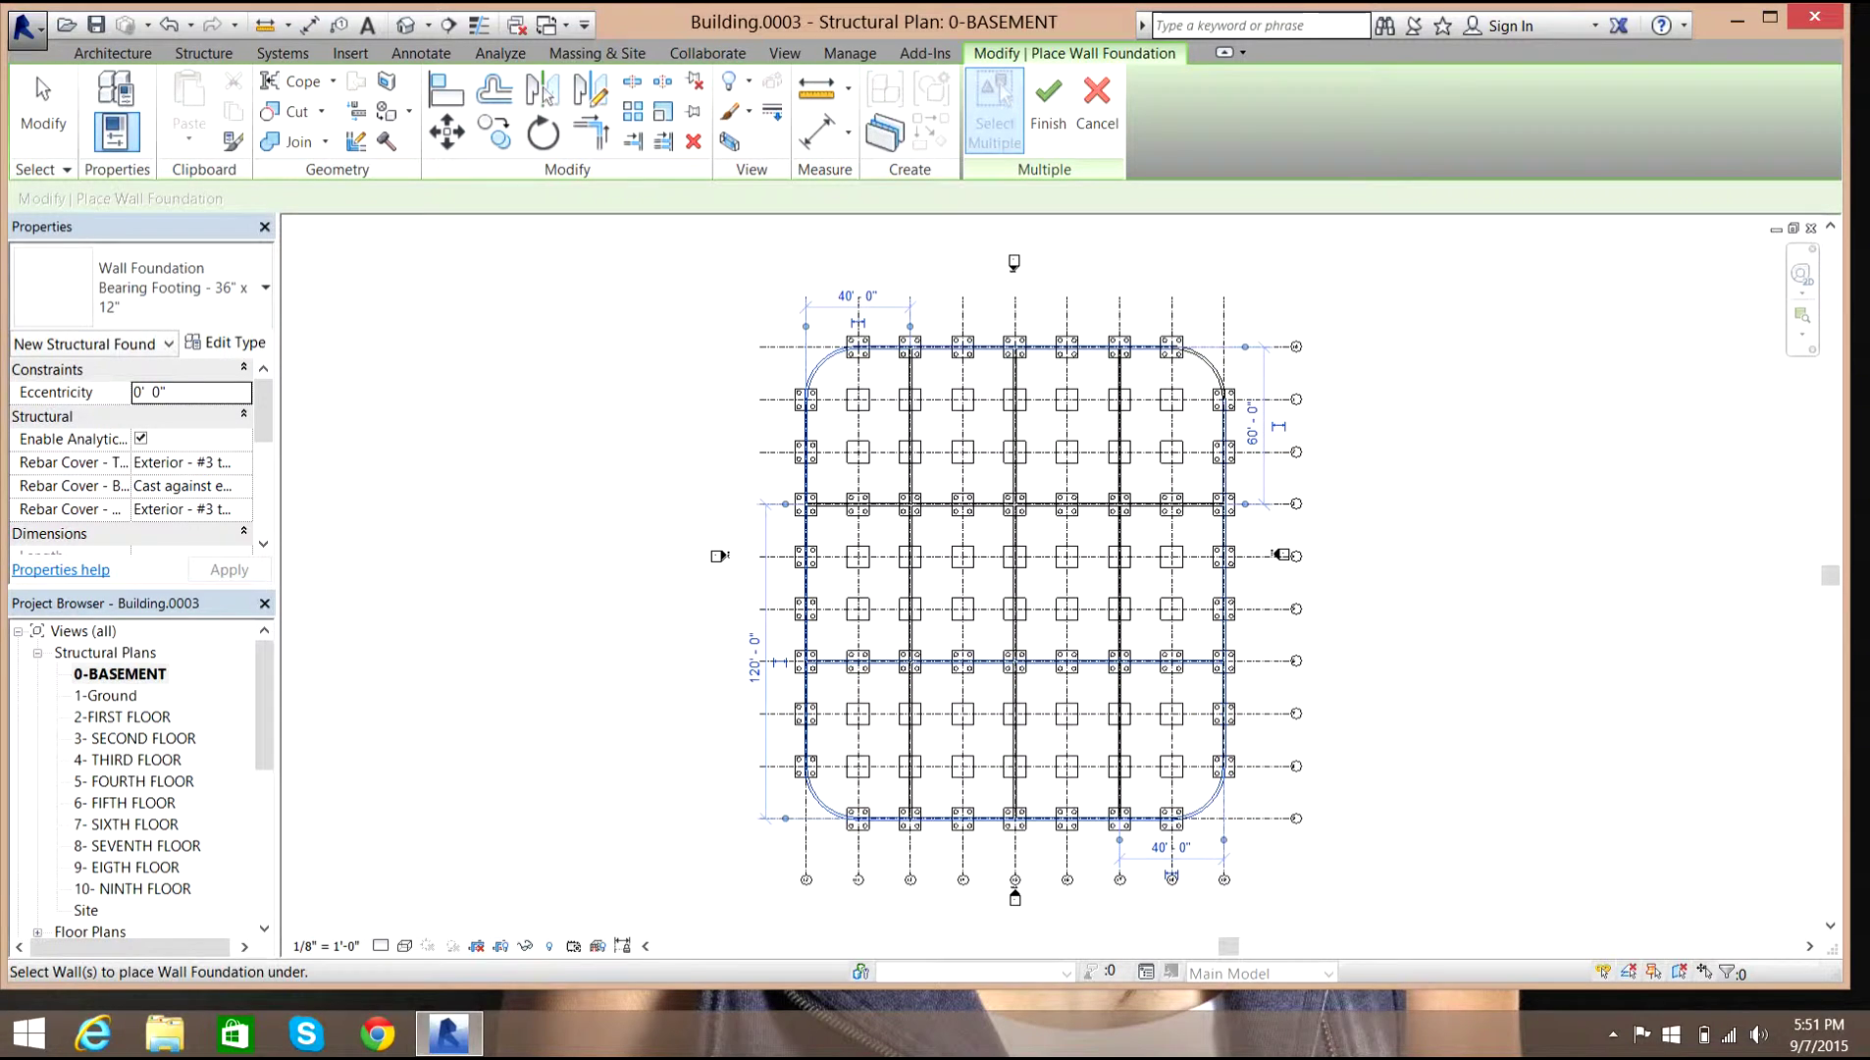
# Add the interior walls to the selection and finish it to place wall foundations under all selected walls.
pyautogui.click(1120, 691)
pyautogui.click(1120, 686)
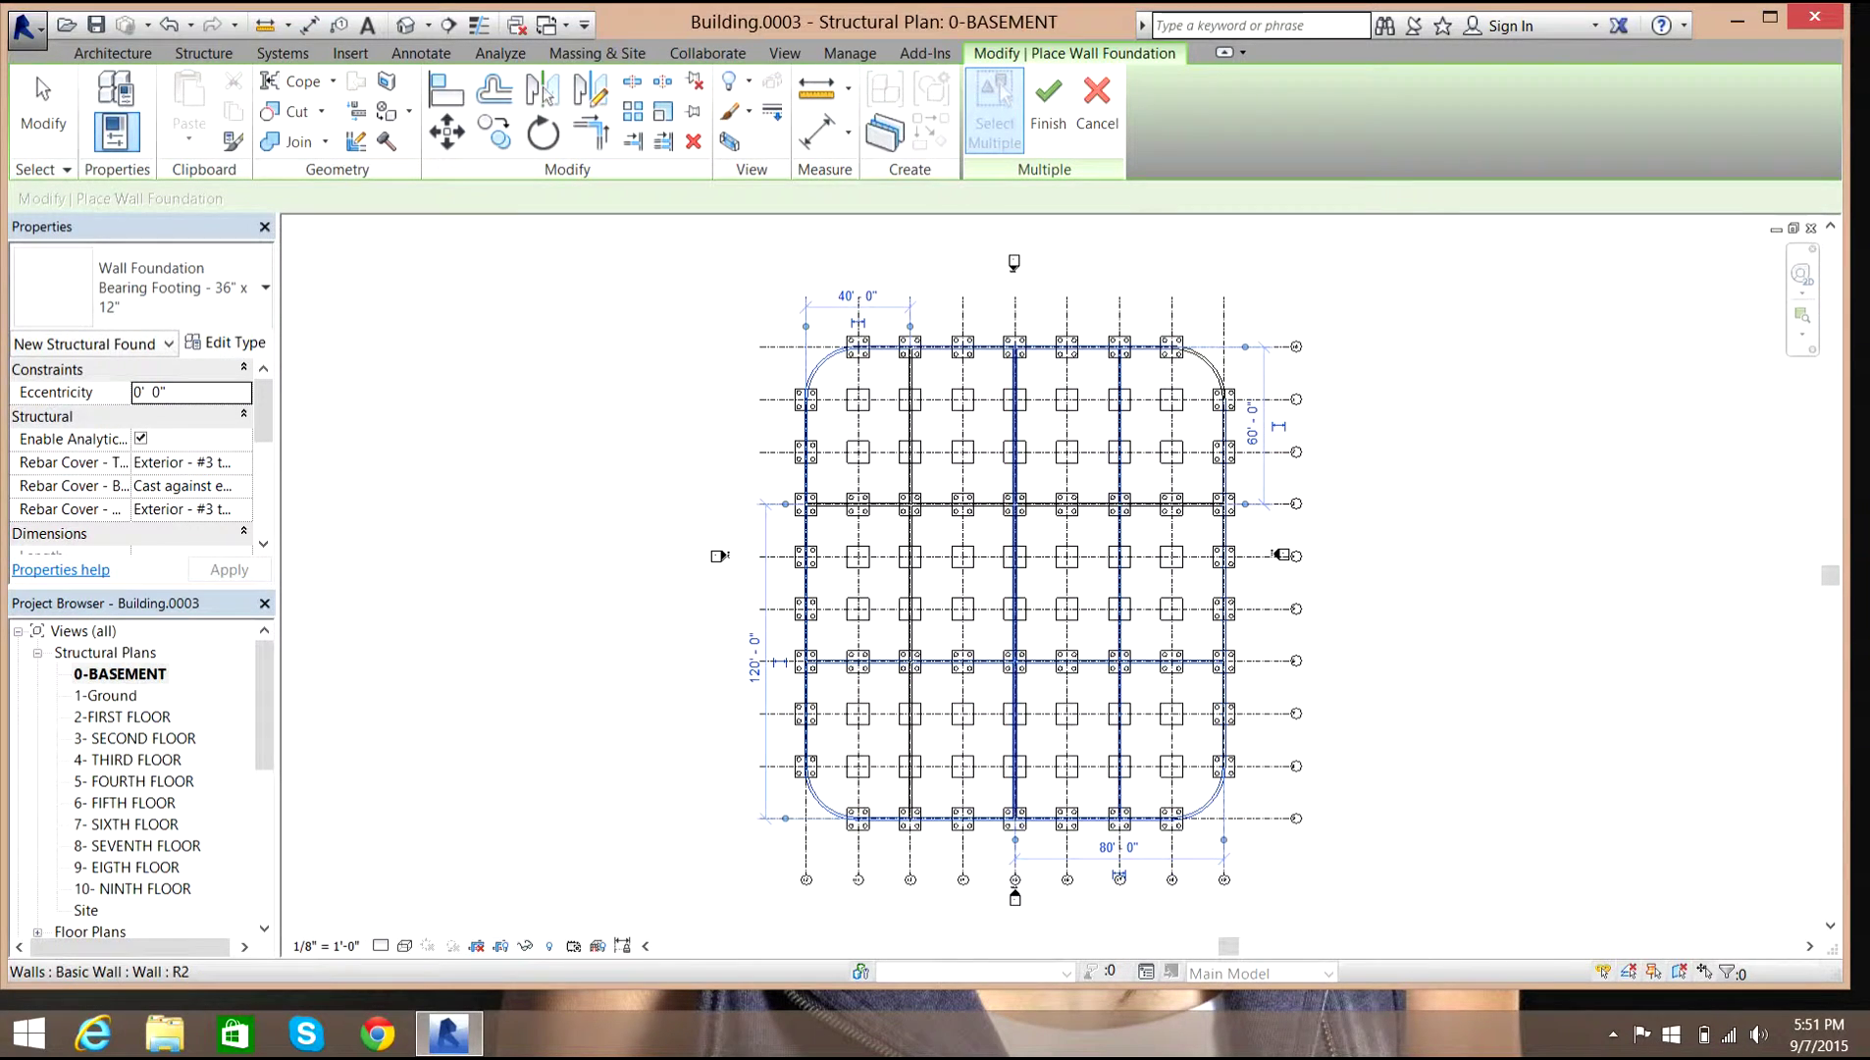
pyautogui.click(1016, 686)
pyautogui.click(911, 633)
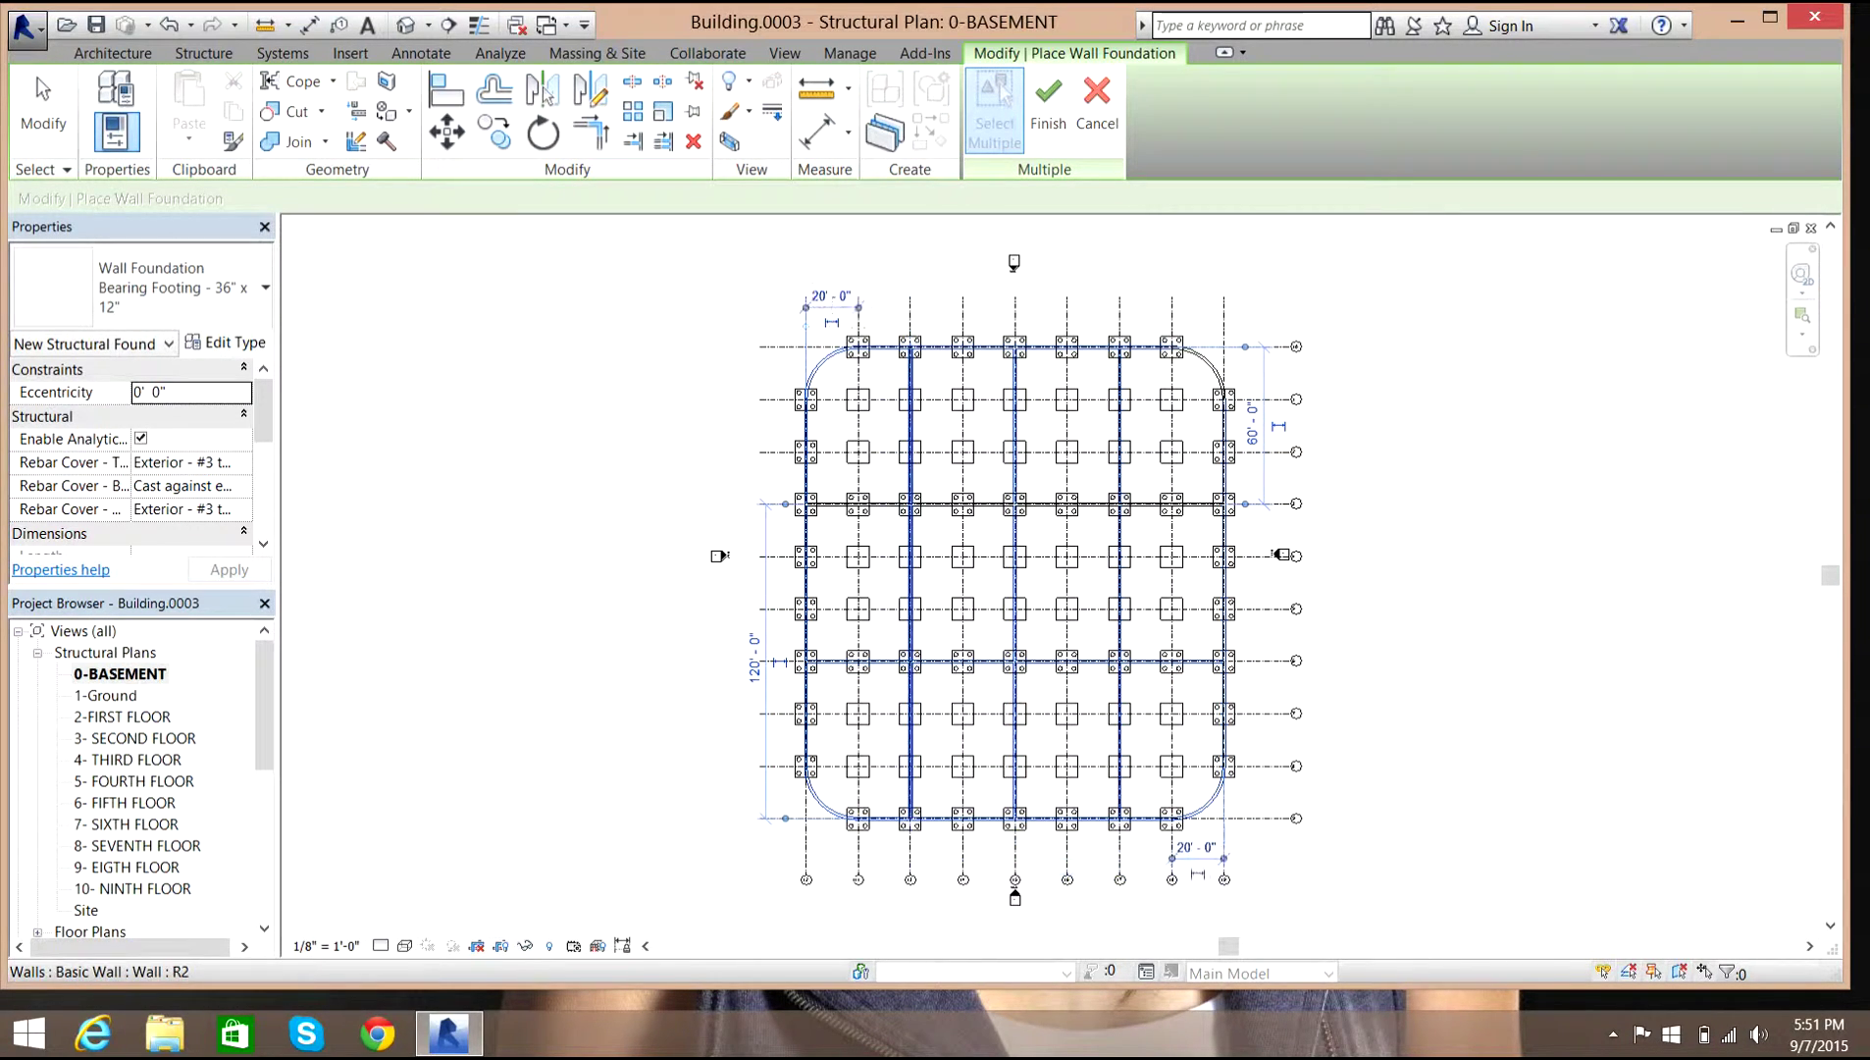
pyautogui.click(1086, 504)
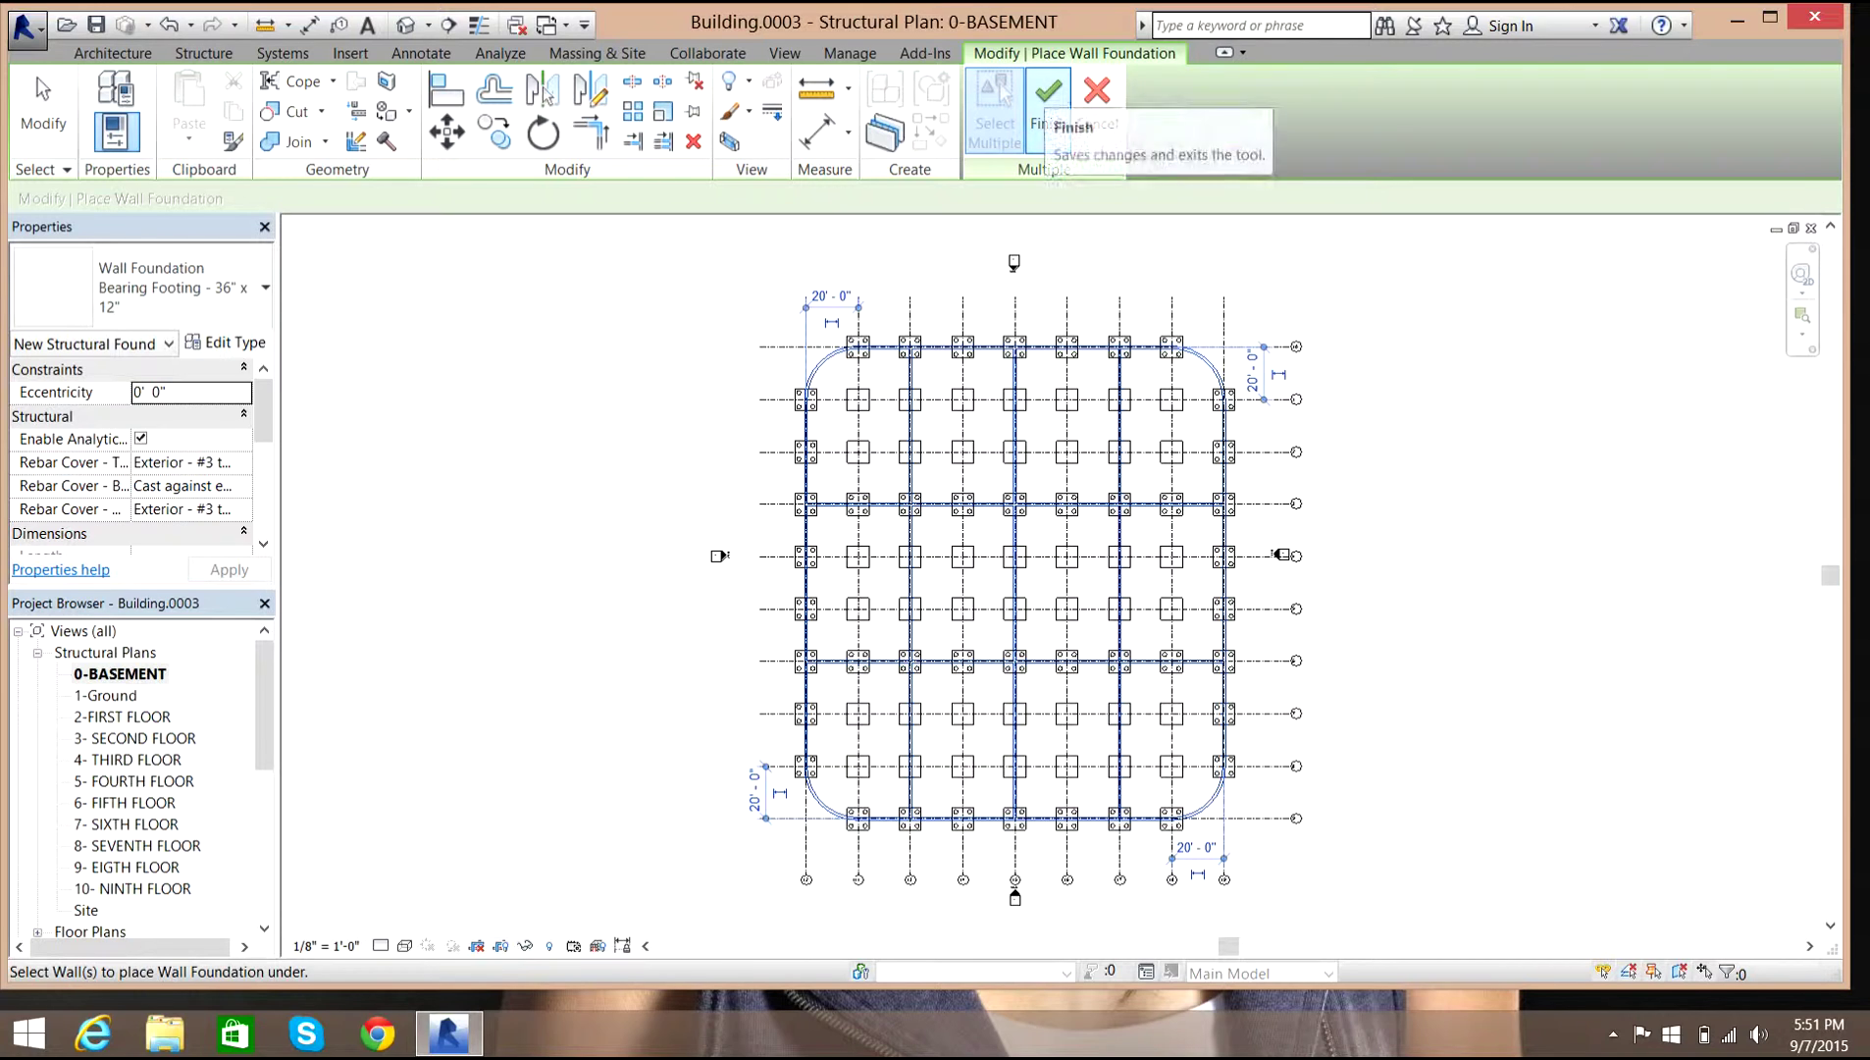
pyautogui.click(1048, 103)
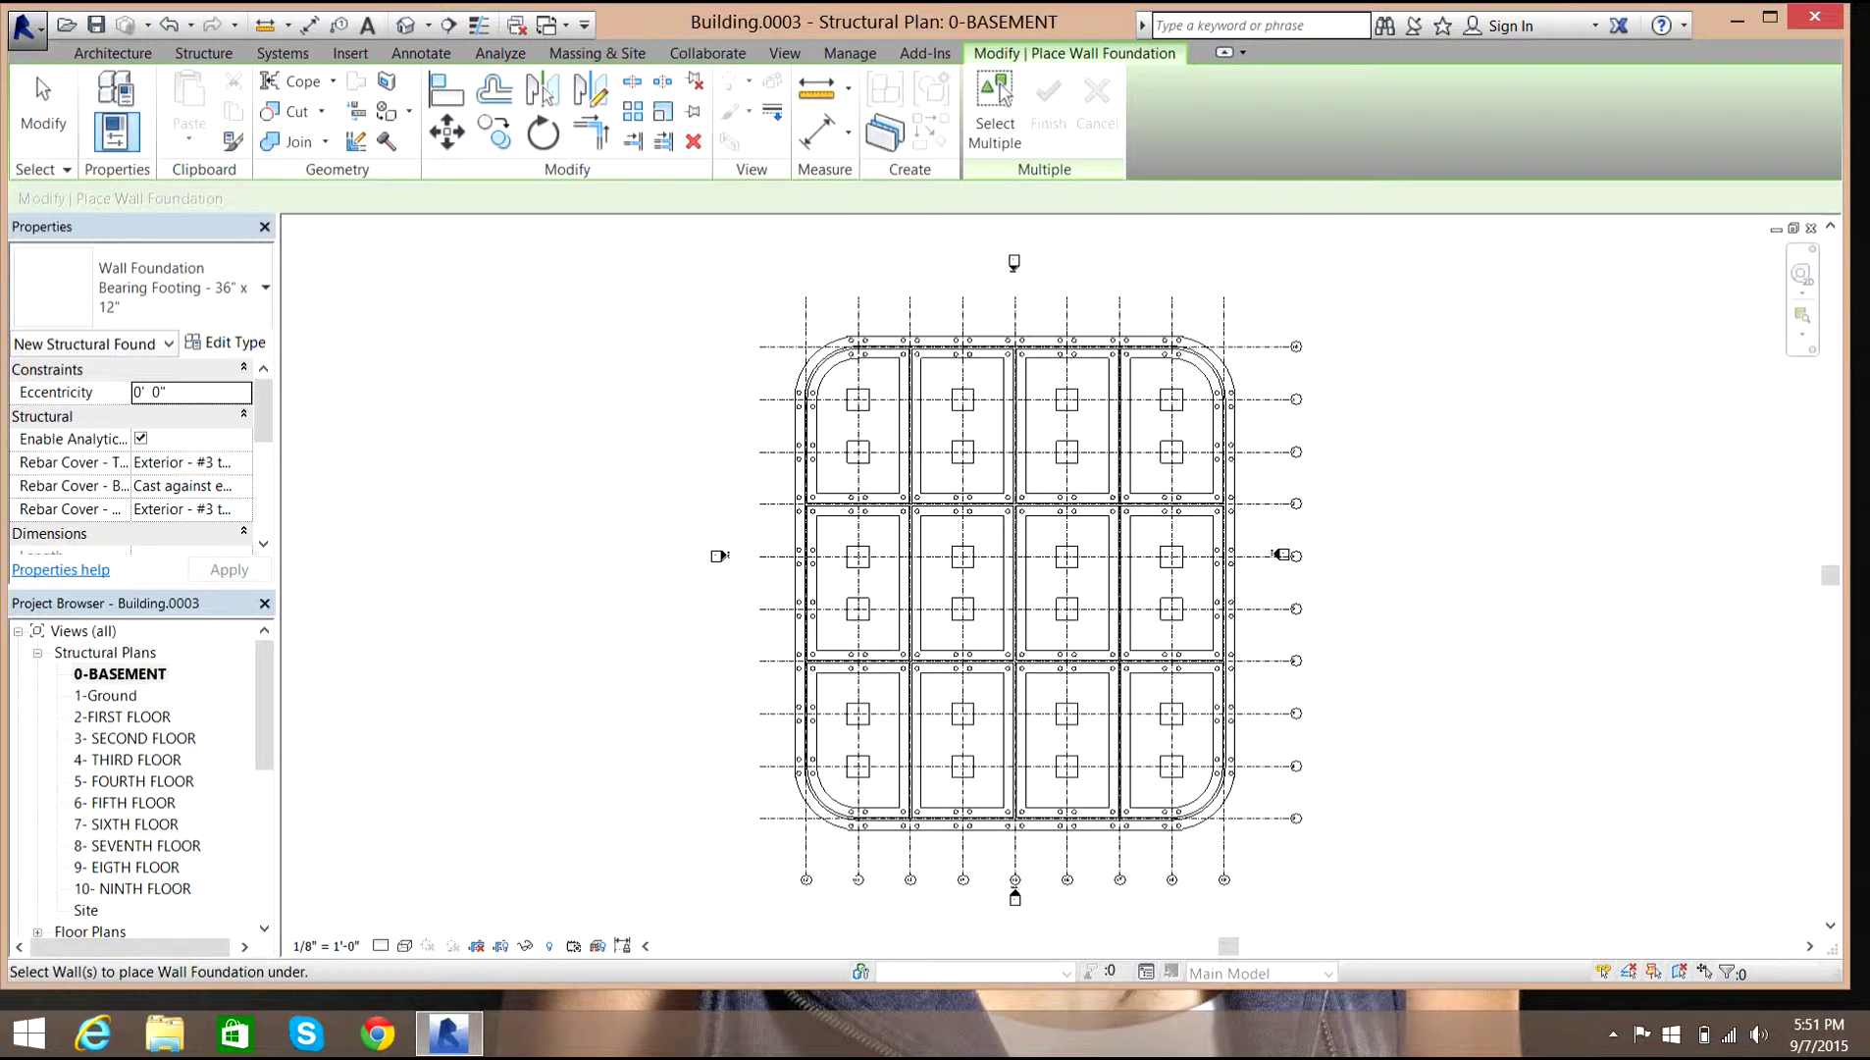
# Open the default 3D view and examine the wall foundation at the building's rounded corner.
pyautogui.click(407, 26)
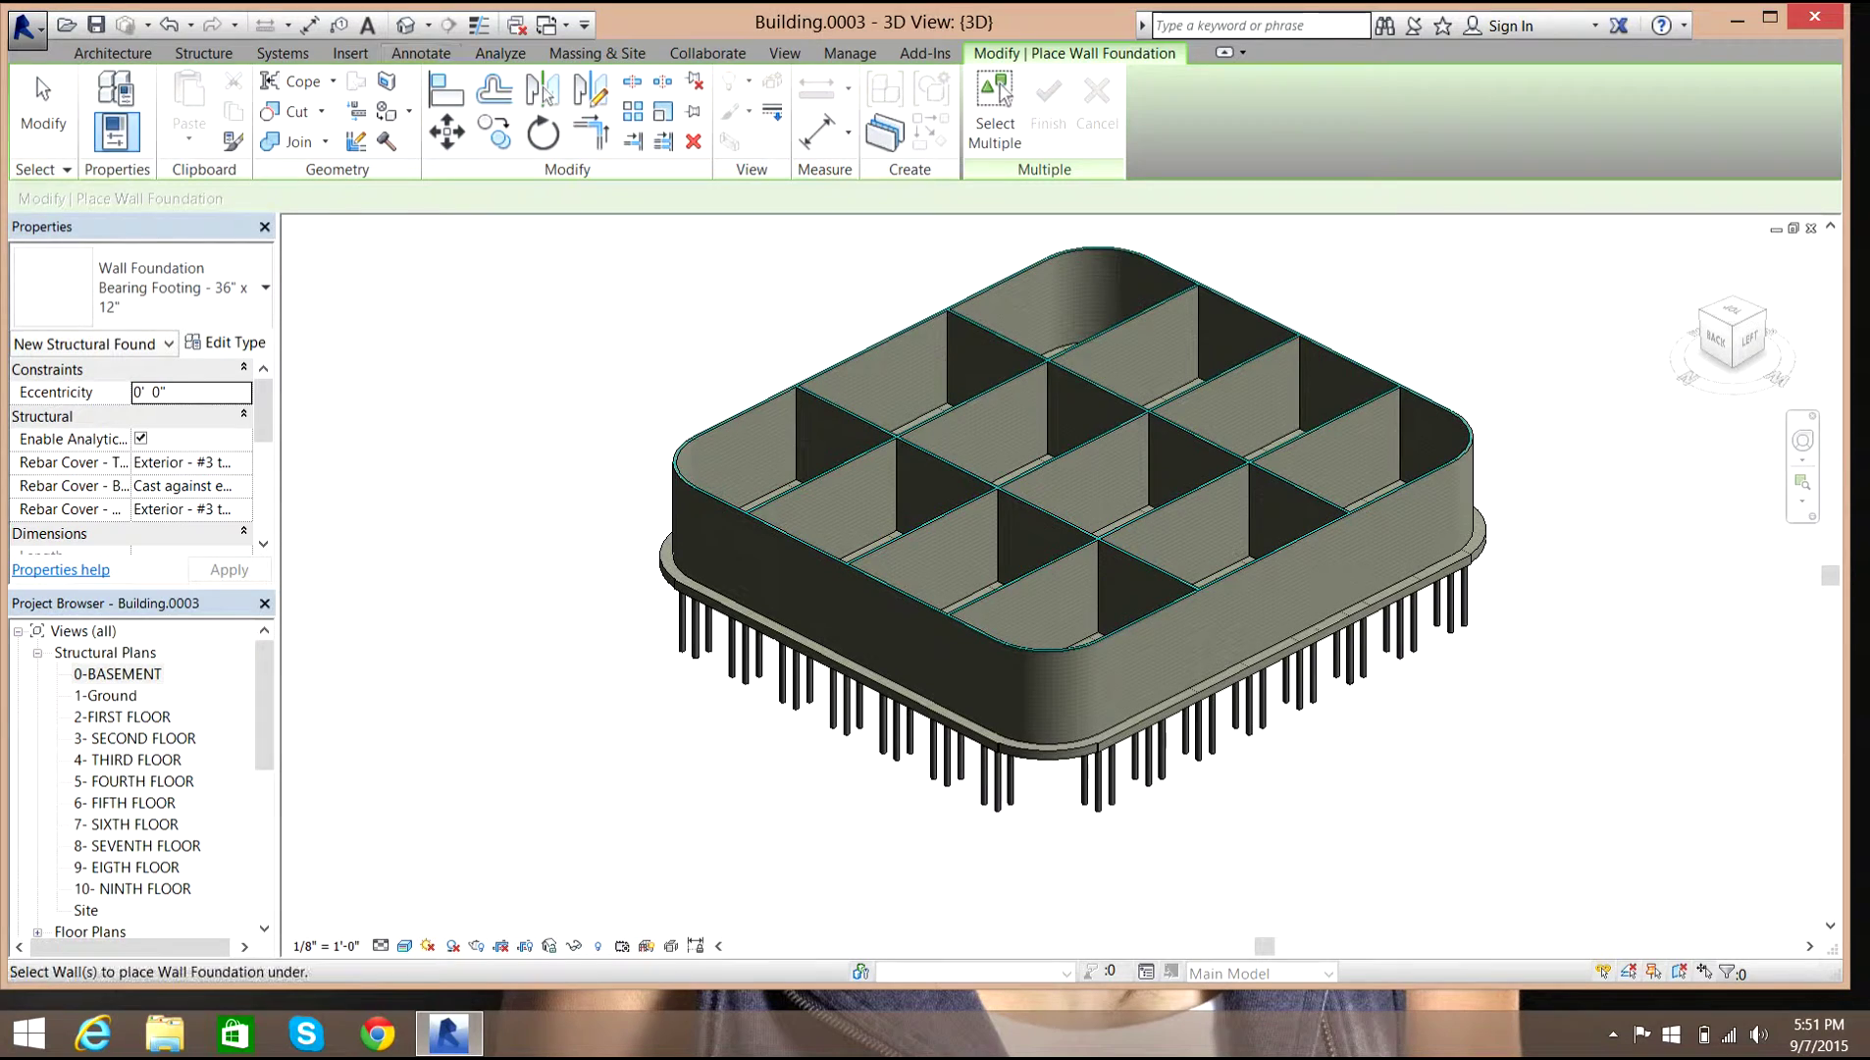
pyautogui.scroll(10, 1022, 757)
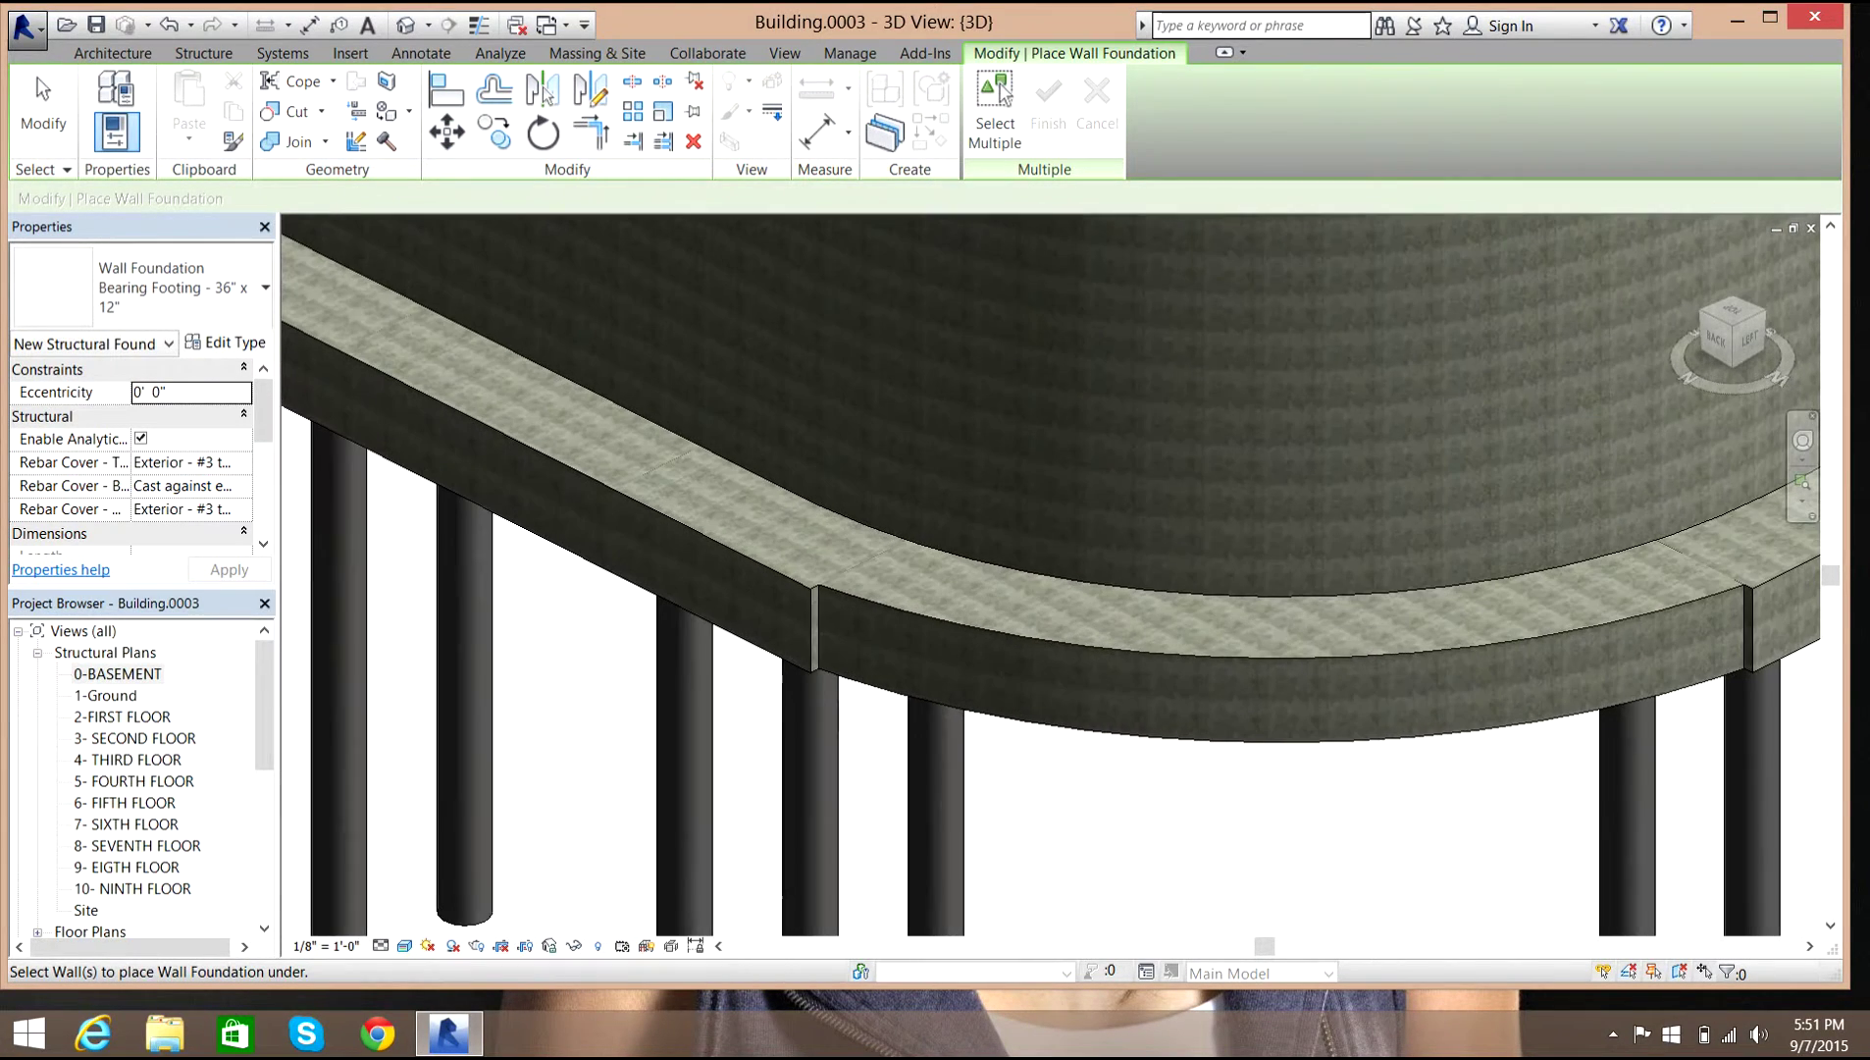
# Examine the wall foundations around the whole basement in the 3D view, from the side corners and from above.
pyautogui.scroll(-10, 1051, 575)
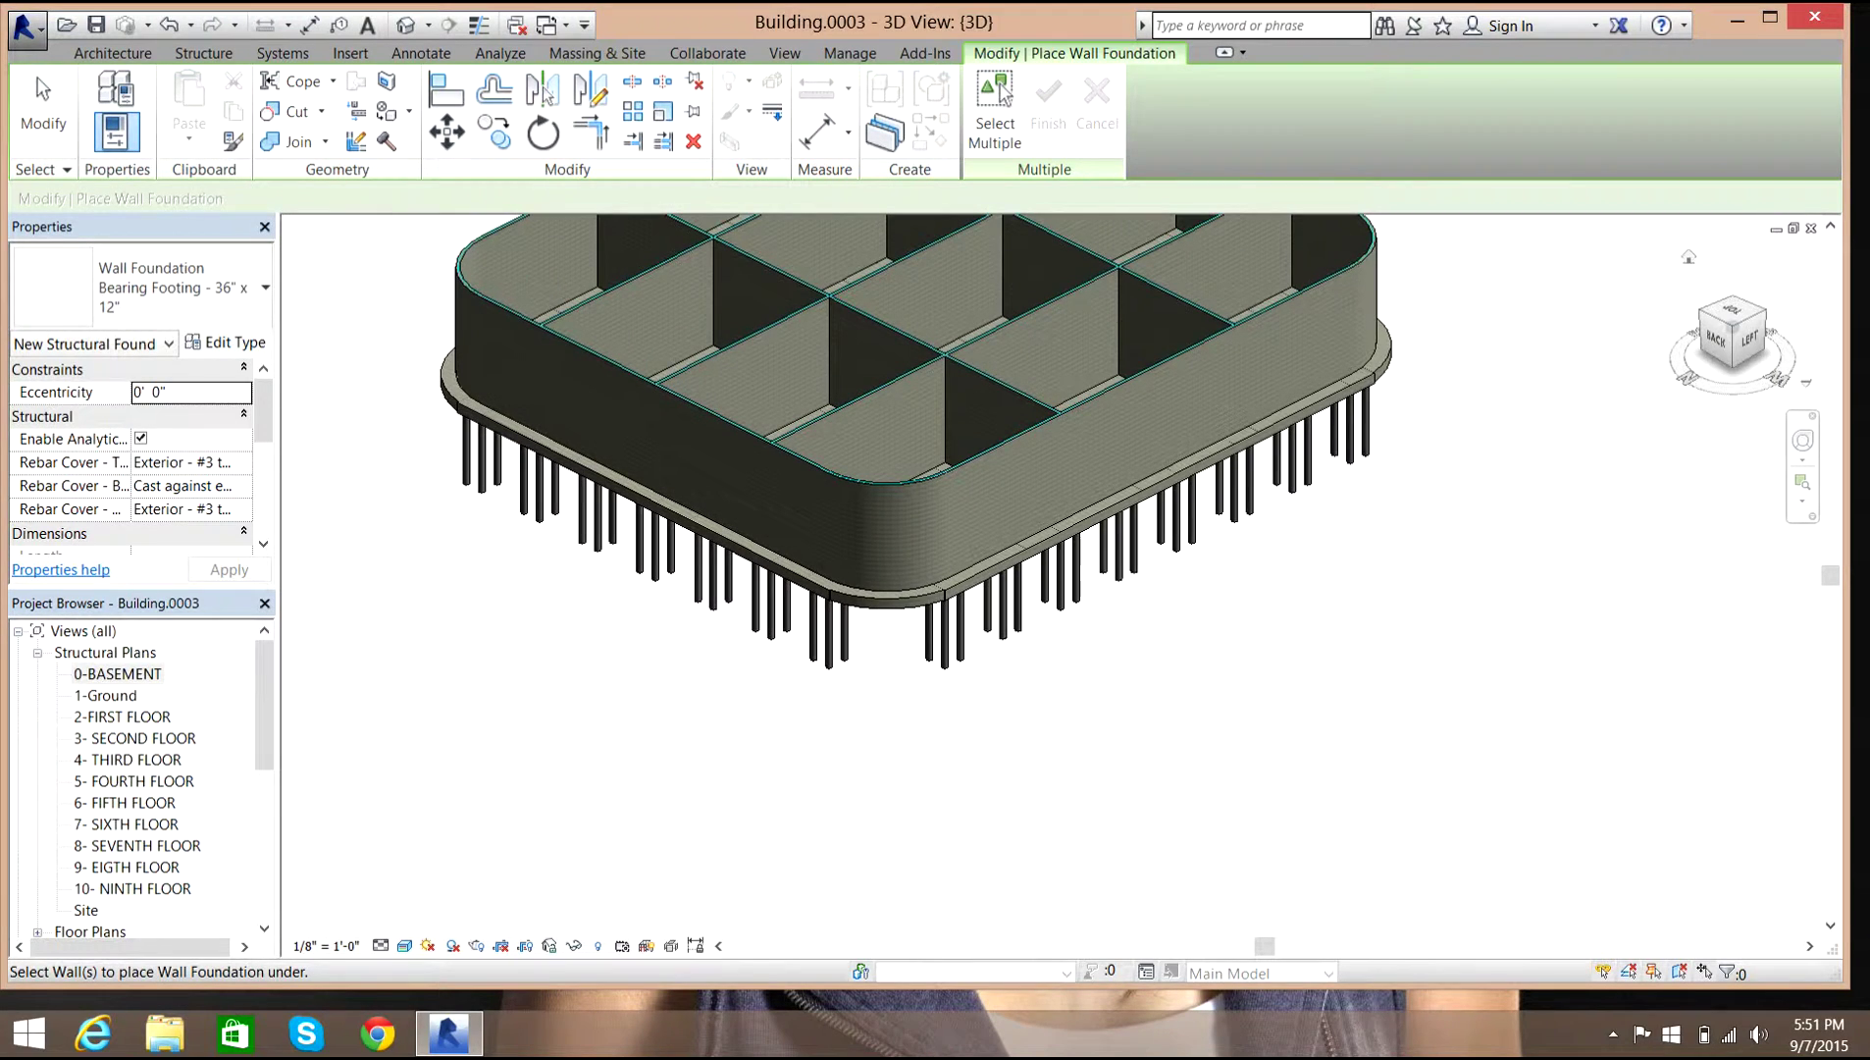
pyautogui.moveTo(1739, 344)
pyautogui.mouseDown()
pyautogui.moveTo(1670, 373)
pyautogui.moveTo(1670, 437)
pyautogui.moveTo(1670, 381)
pyautogui.moveTo(1631, 404)
pyautogui.mouseUp()
pyautogui.keyDown('shift'); pyautogui.moveTo(942, 314); pyautogui.dragTo(948, 365, button='middle'); pyautogui.keyUp('shift')
pyautogui.scroll(5, 1089, 476)
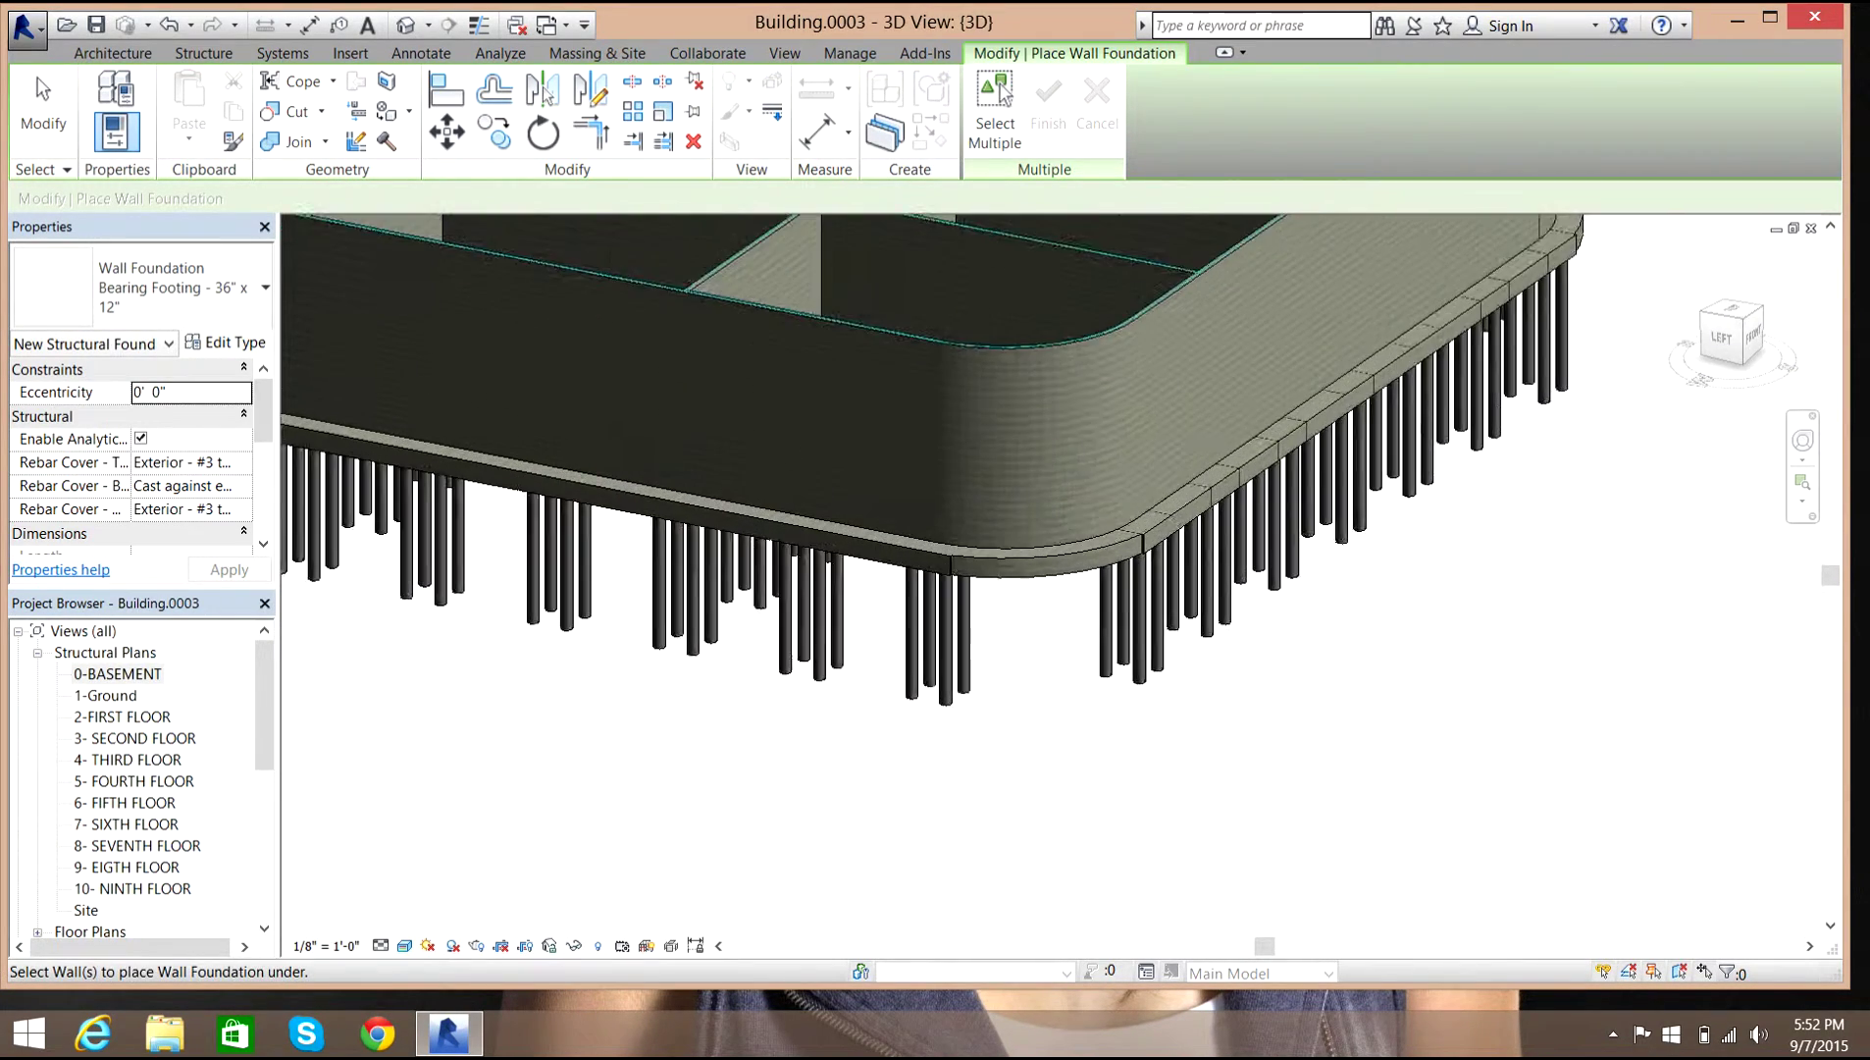
pyautogui.scroll(-1, 1030, 476)
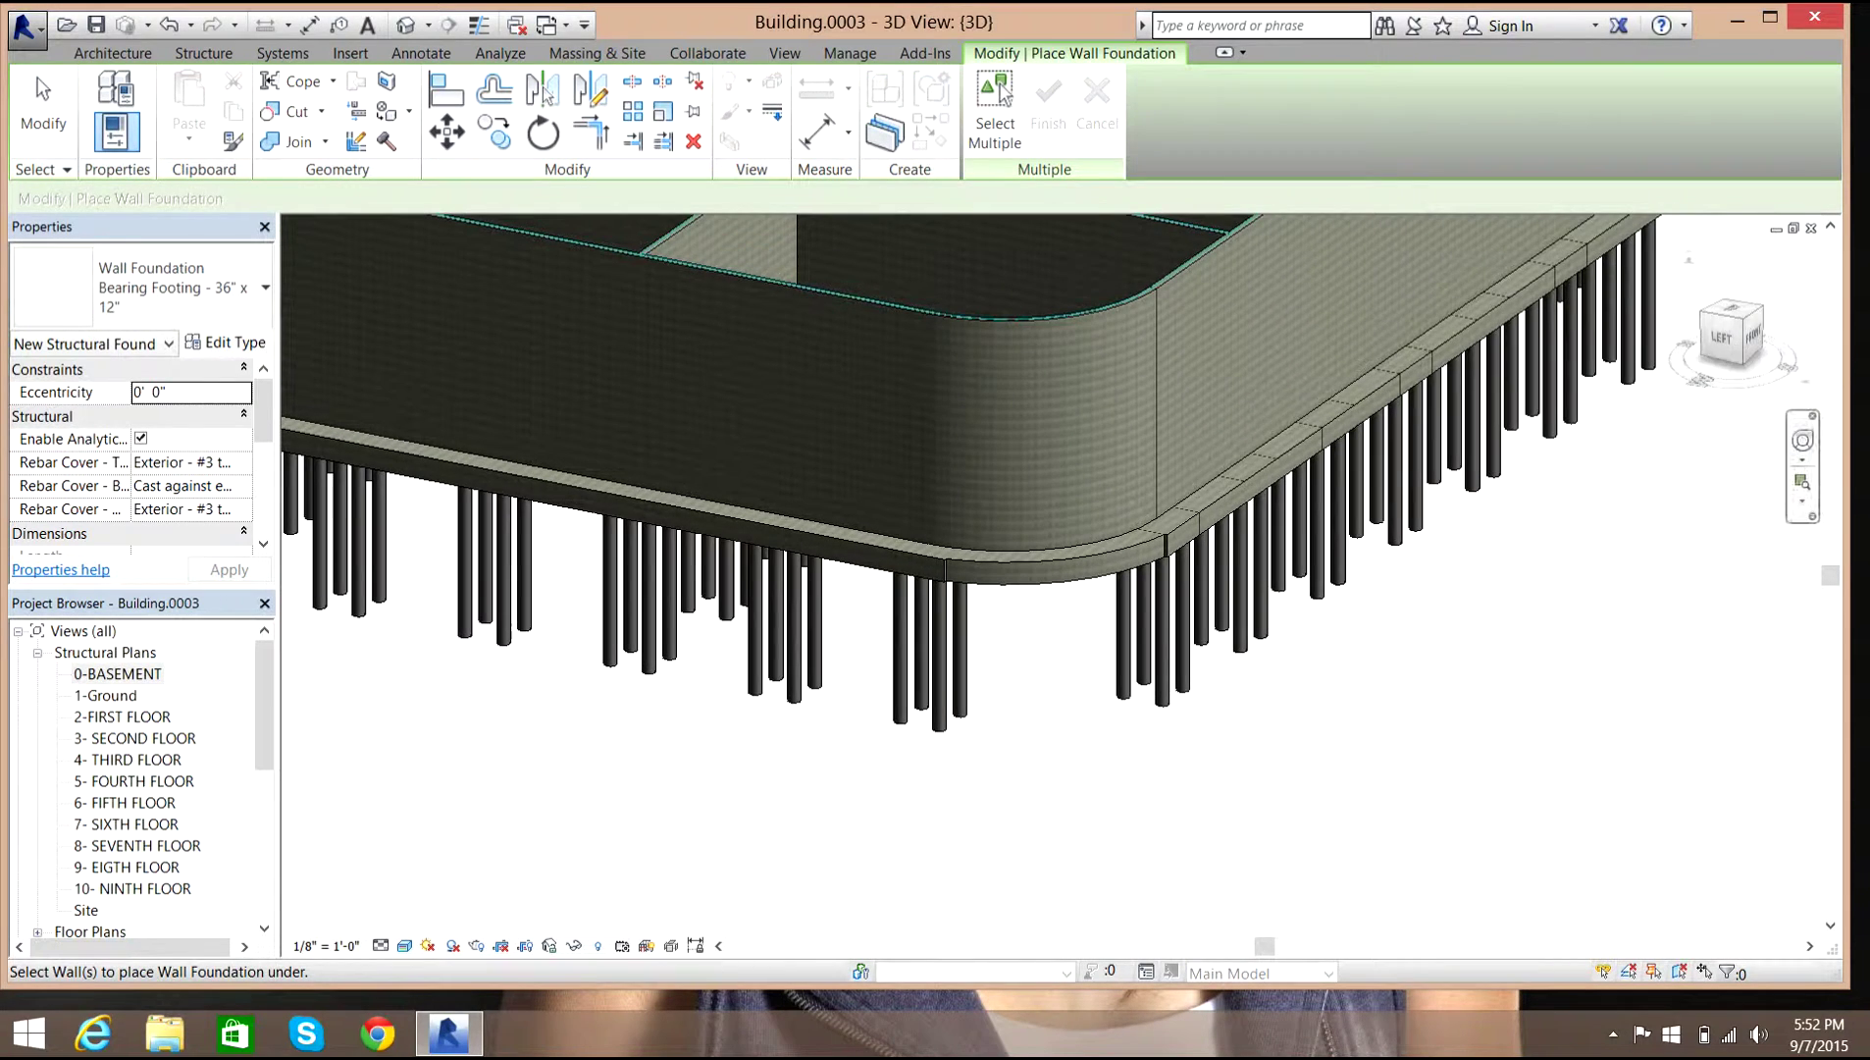
pyautogui.click(1735, 322)
pyautogui.moveTo(949, 323)
pyautogui.keyDown('shift'); pyautogui.mouseDown(button='middle')
pyautogui.moveTo(950, 363)
pyautogui.moveTo(950, 240)
pyautogui.moveTo(950, 324)
pyautogui.mouseUp(button='middle'); pyautogui.keyUp('shift')
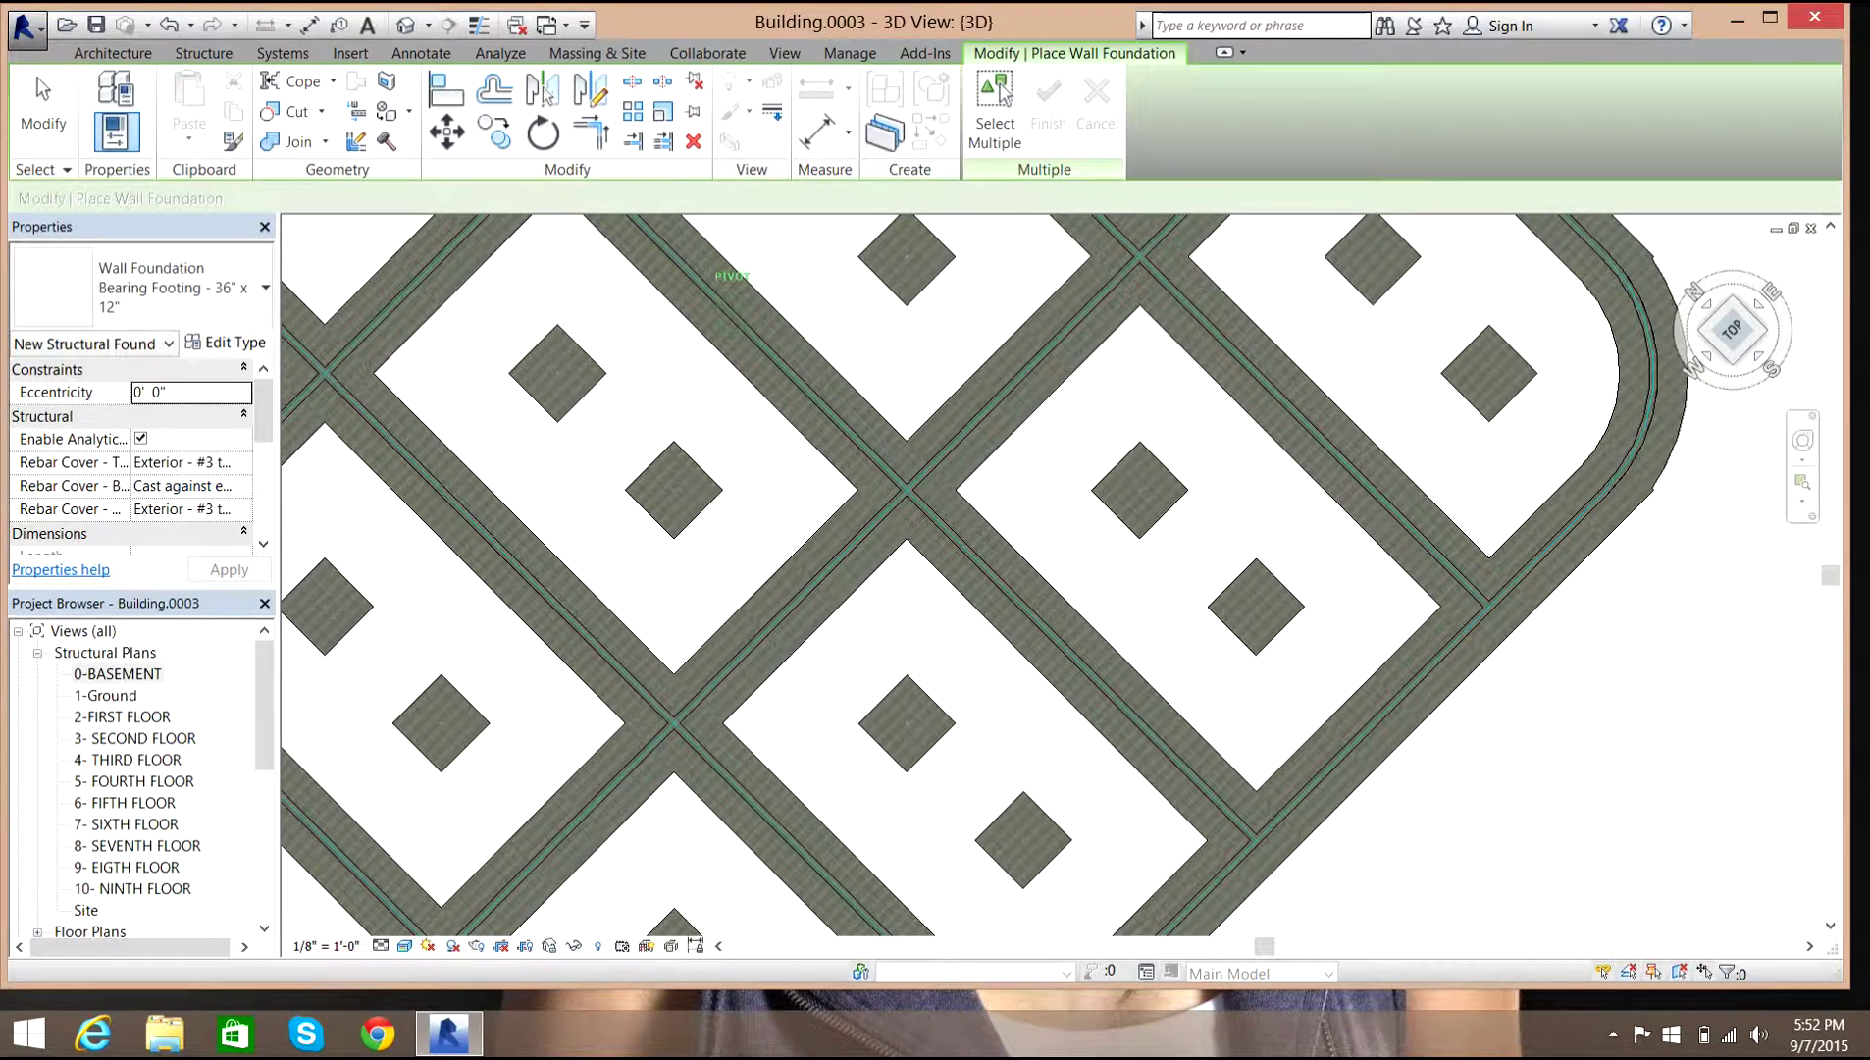
pyautogui.keyDown('shift'); pyautogui.moveTo(950, 221); pyautogui.dragTo(950, 314, button='middle'); pyautogui.keyUp('shift')
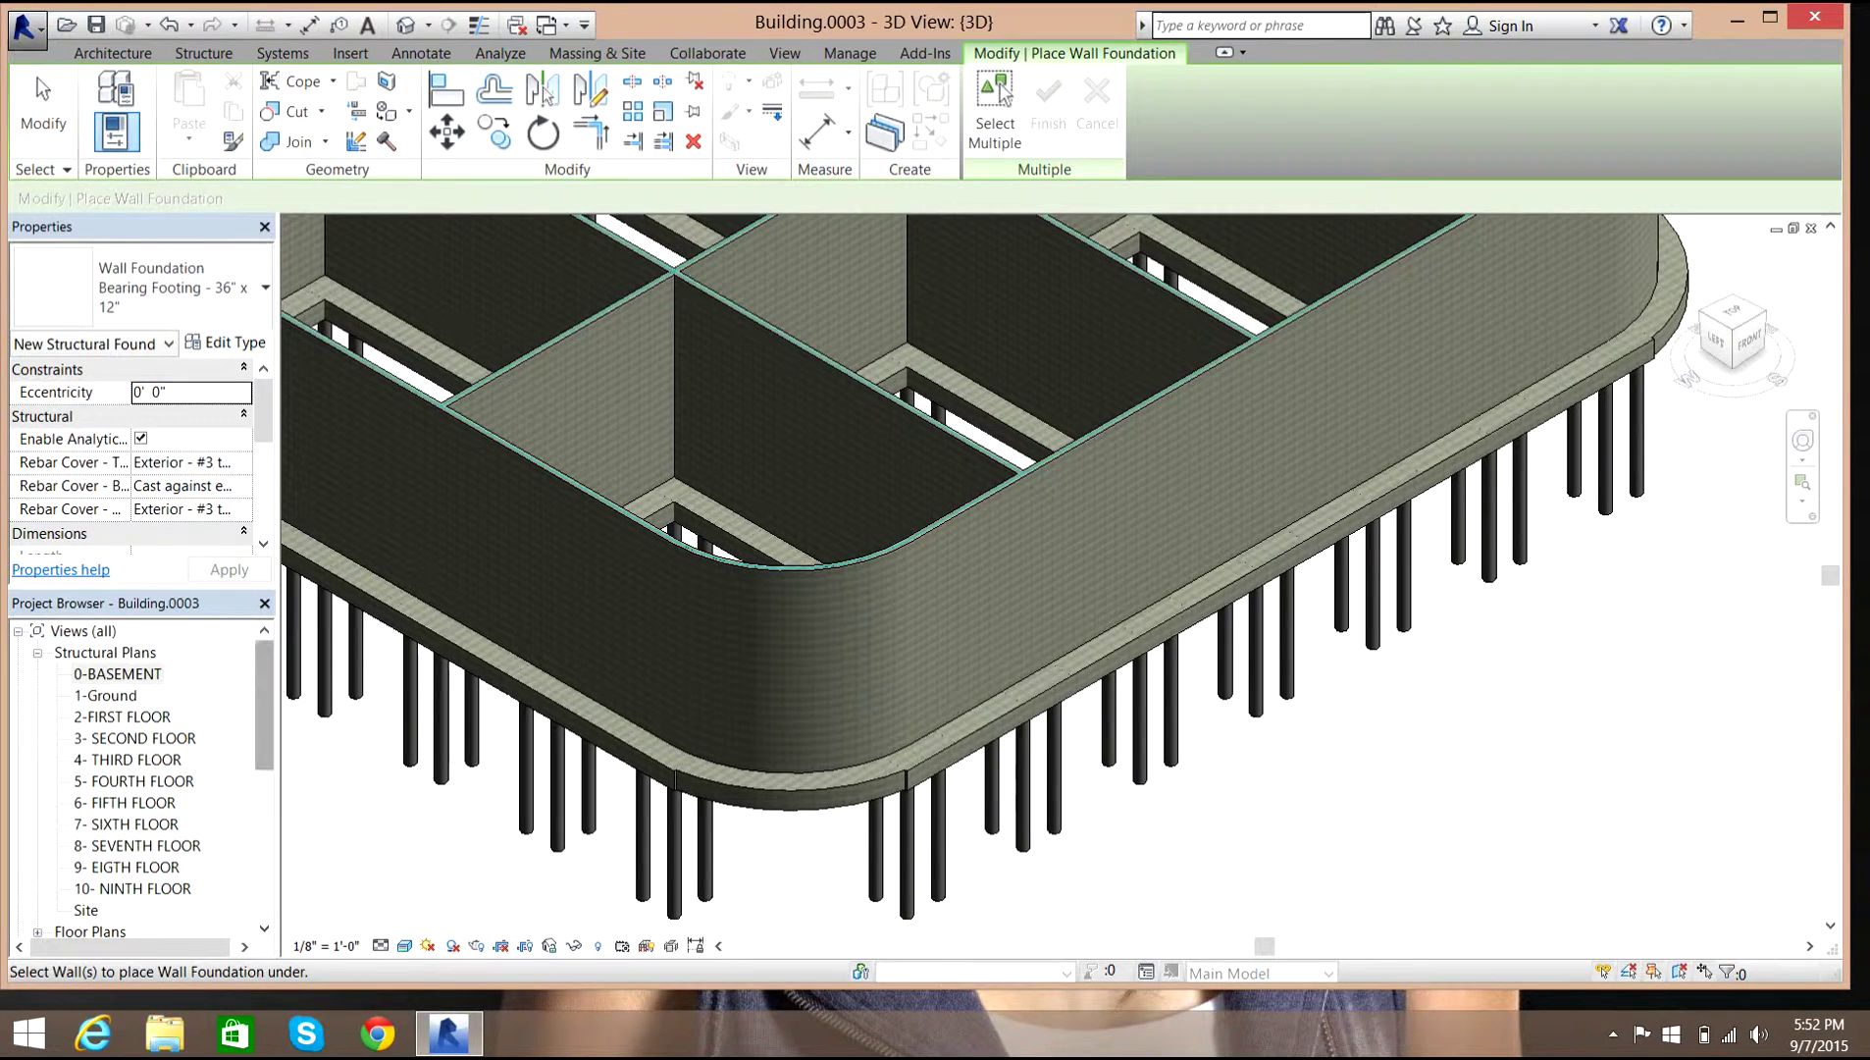
# Leave the wall foundation command and review the foundations in the East, North and South elevations.
pyautogui.moveTo(264, 704); pyautogui.dragTo(264, 785)
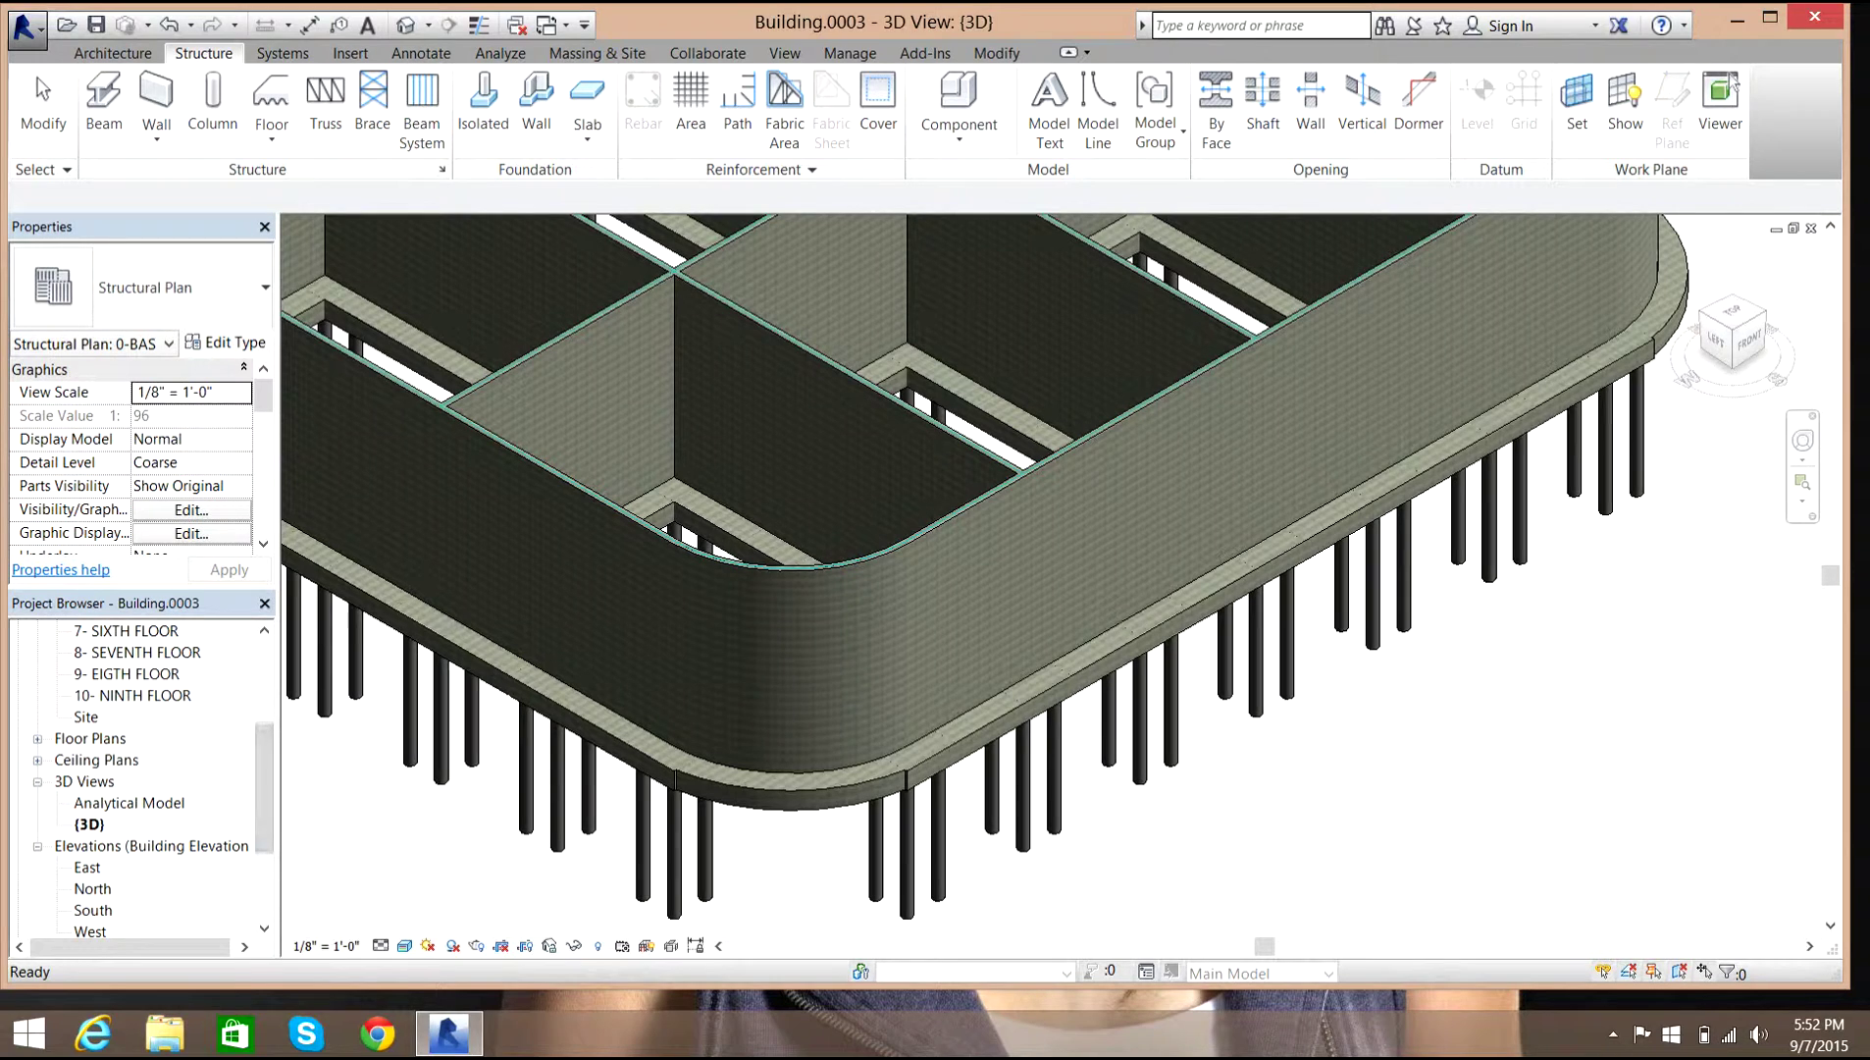
pyautogui.doubleClick(87, 868)
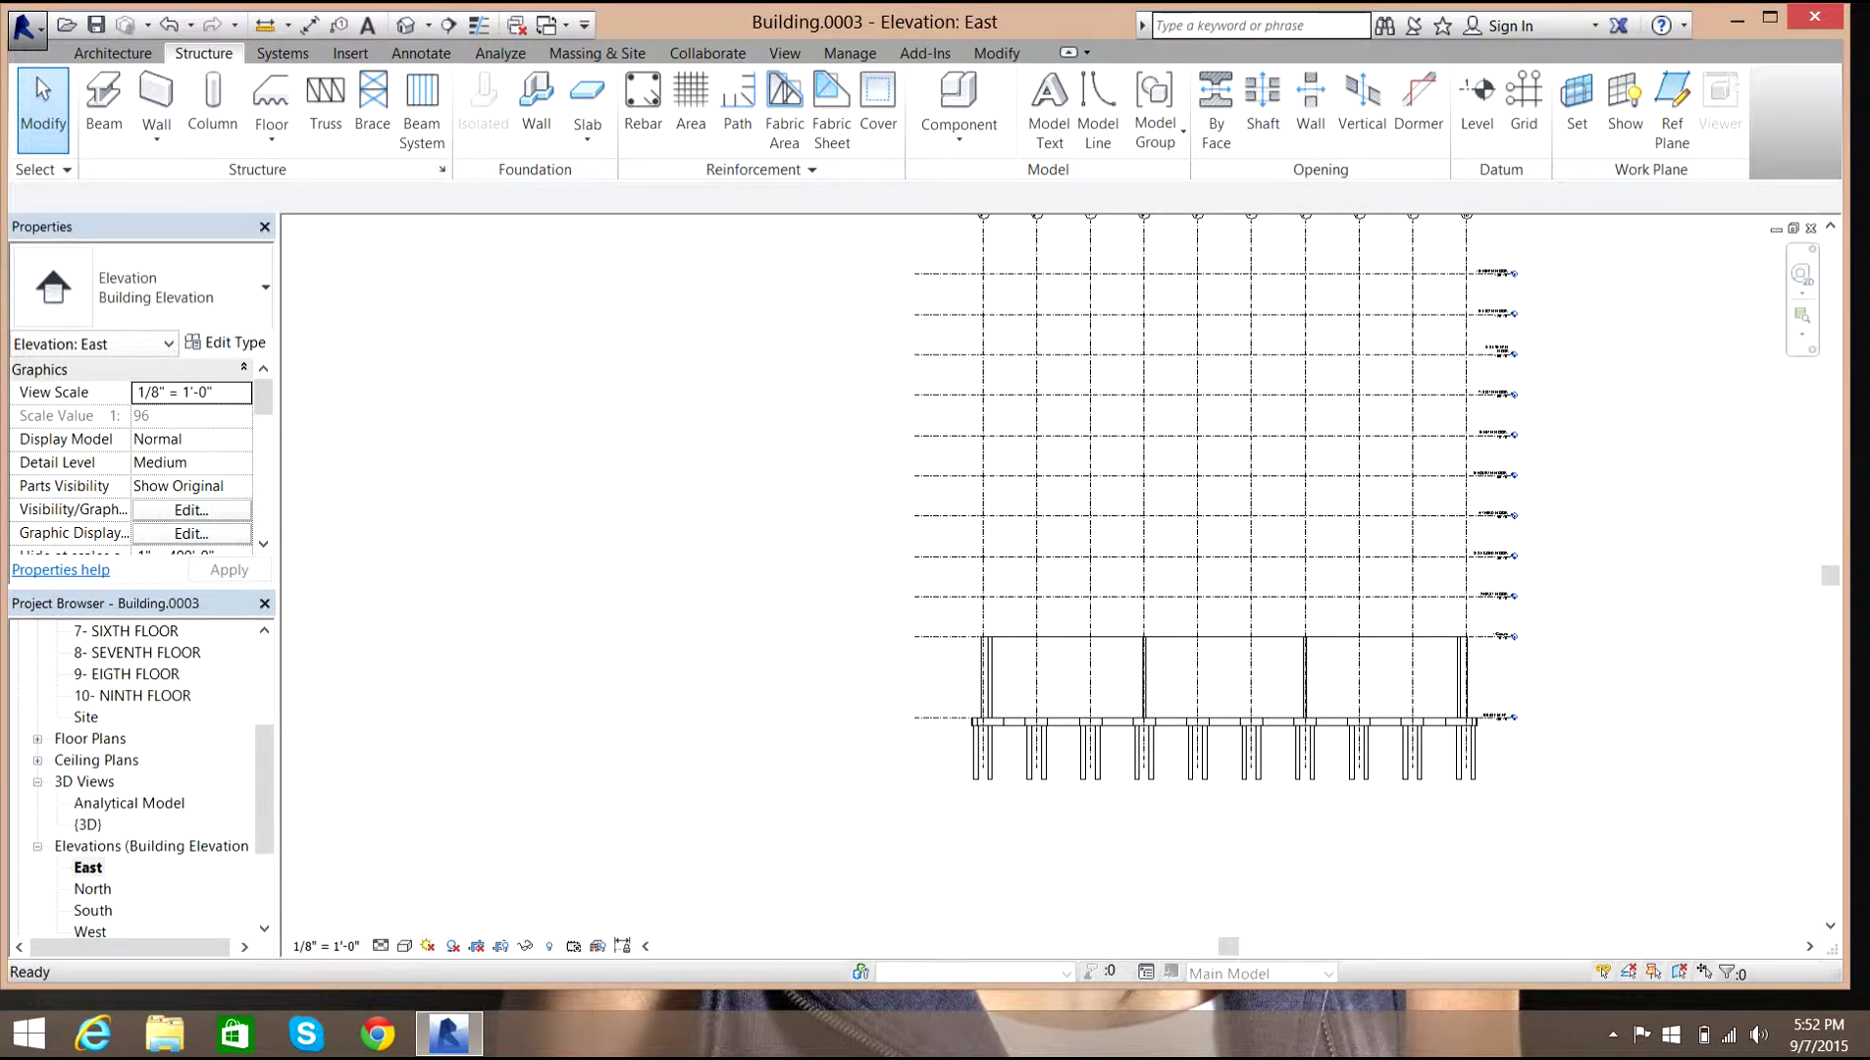
pyautogui.doubleClick(94, 889)
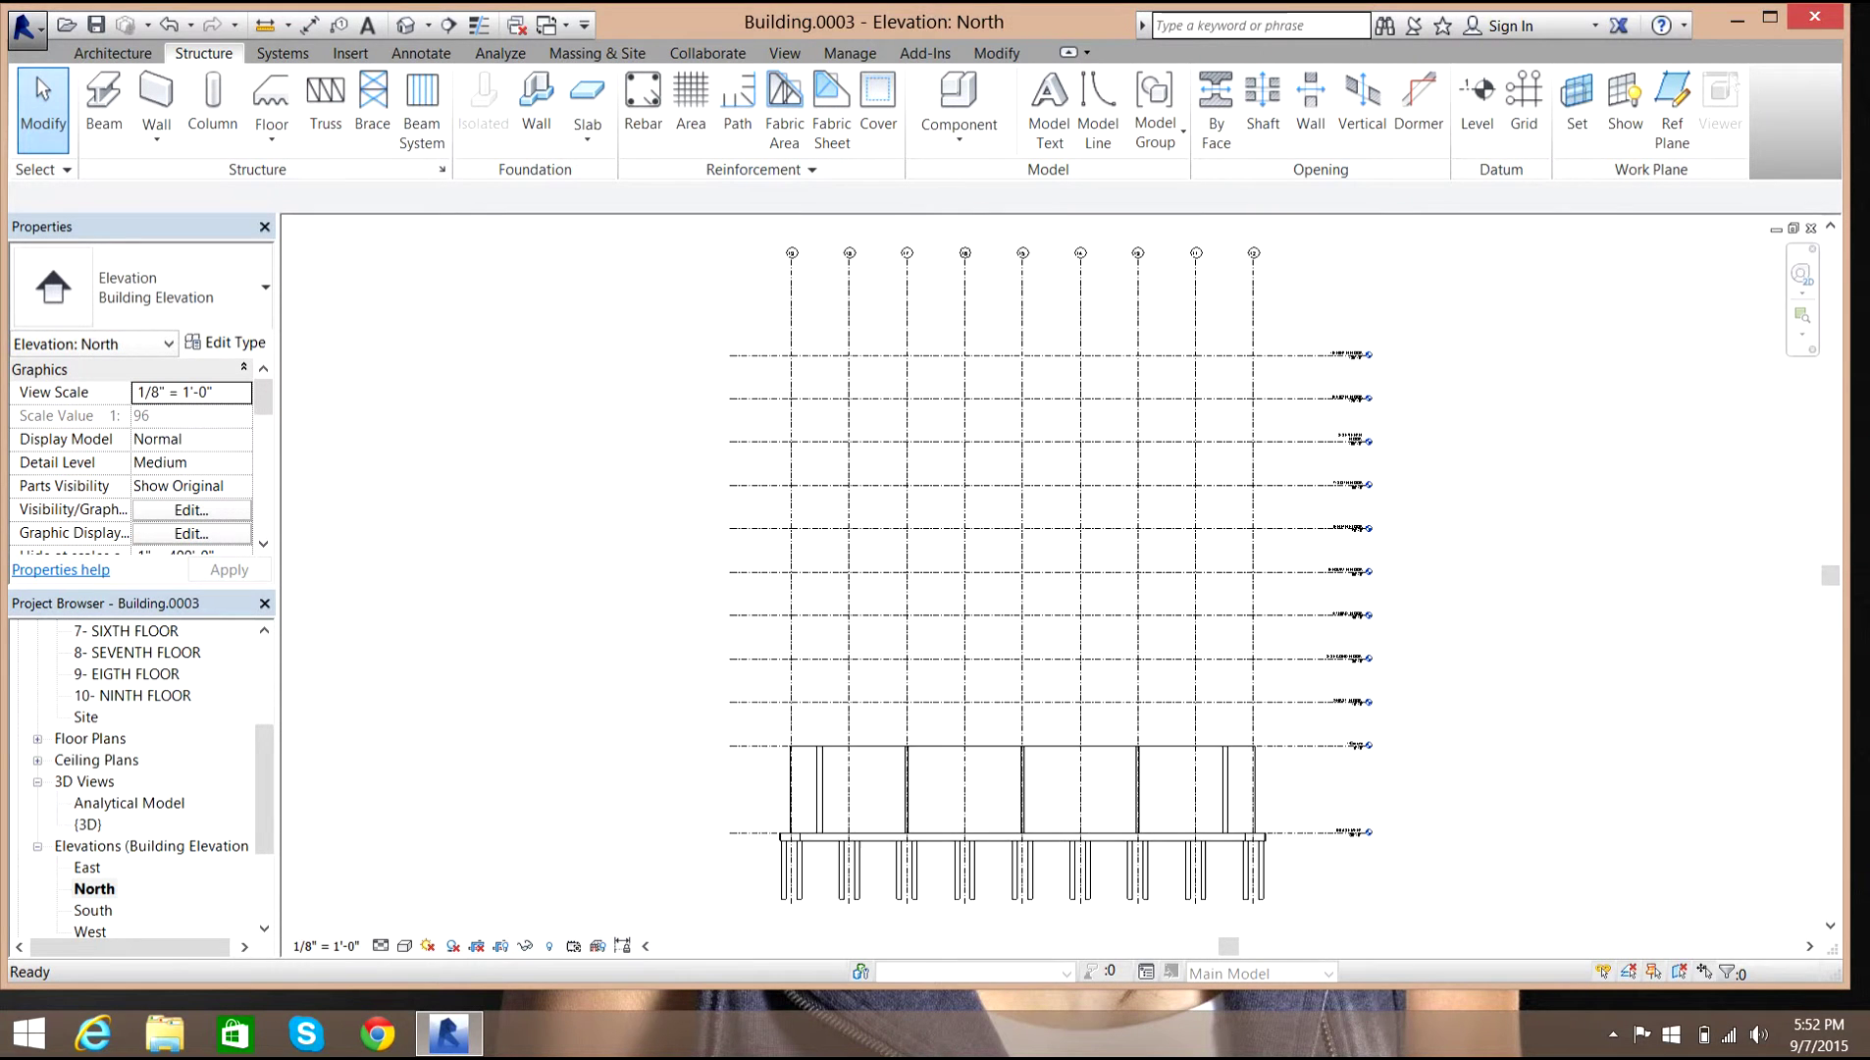
pyautogui.doubleClick(93, 910)
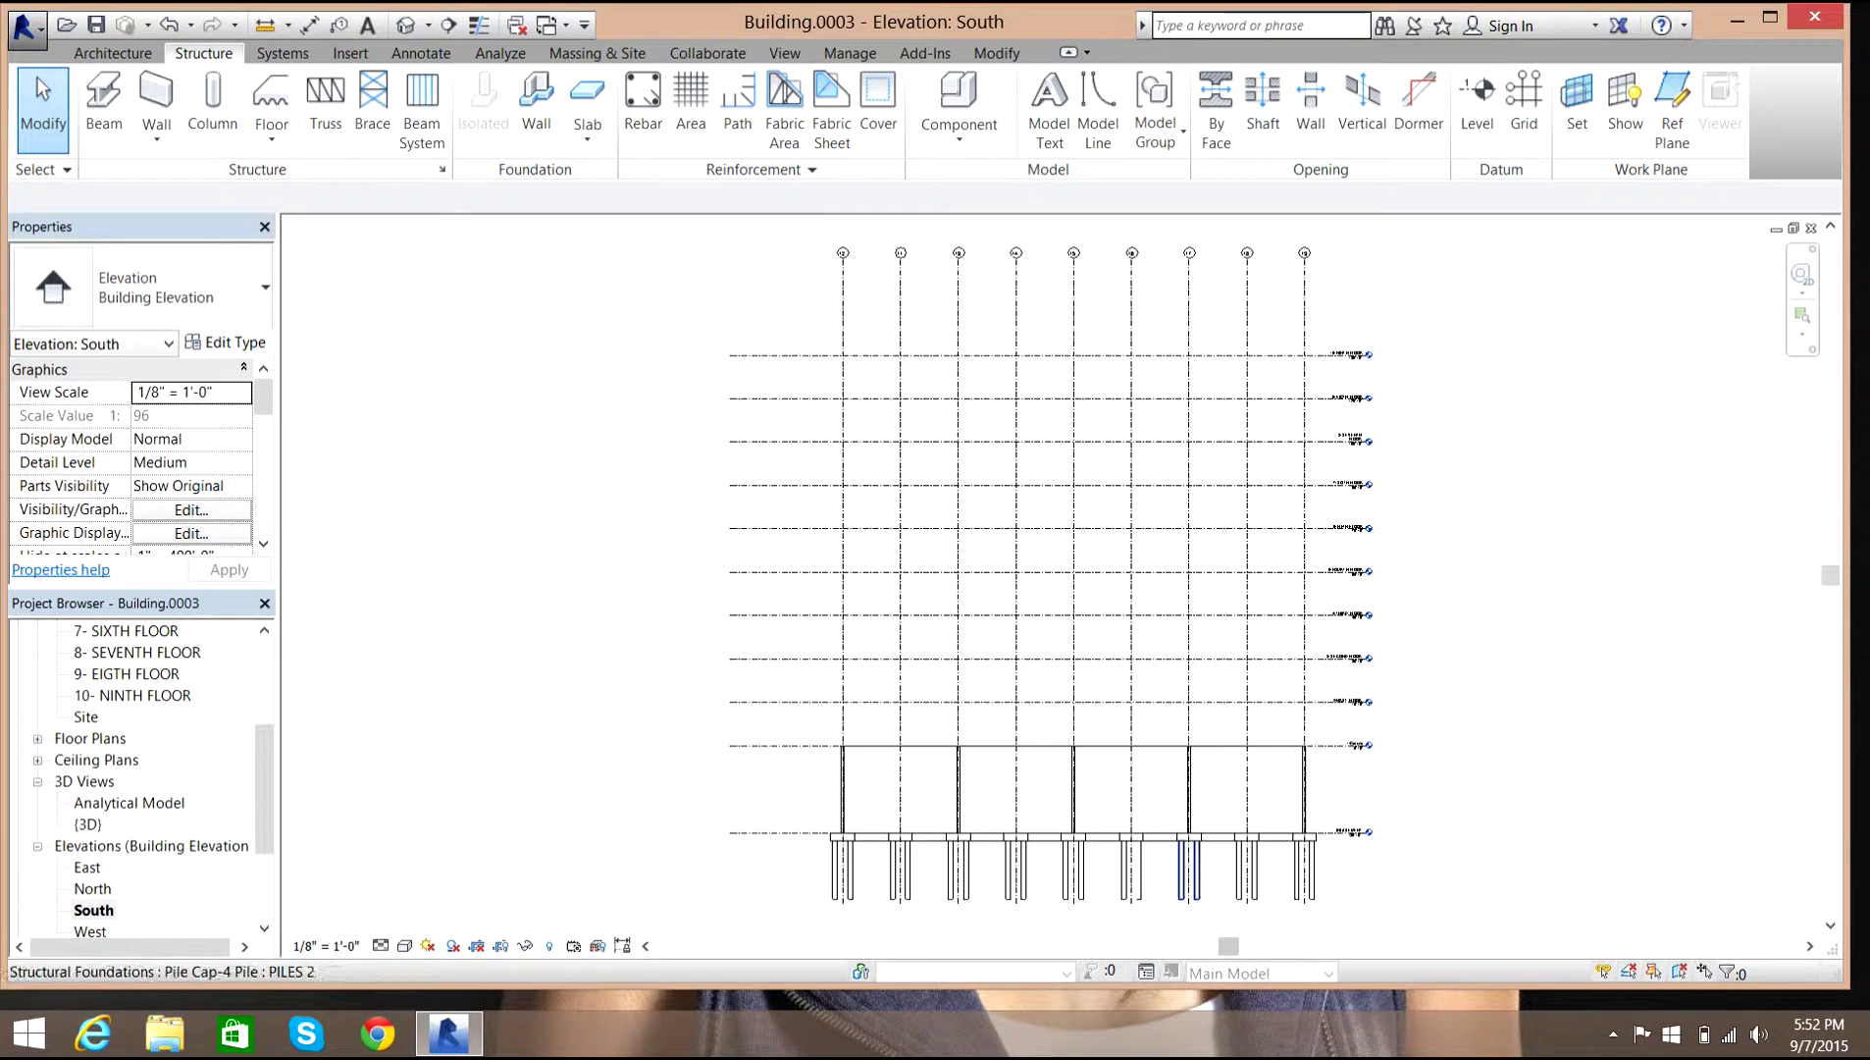
# Open the West elevation and set its visual style to Shaded.
pyautogui.doubleClick(90, 931)
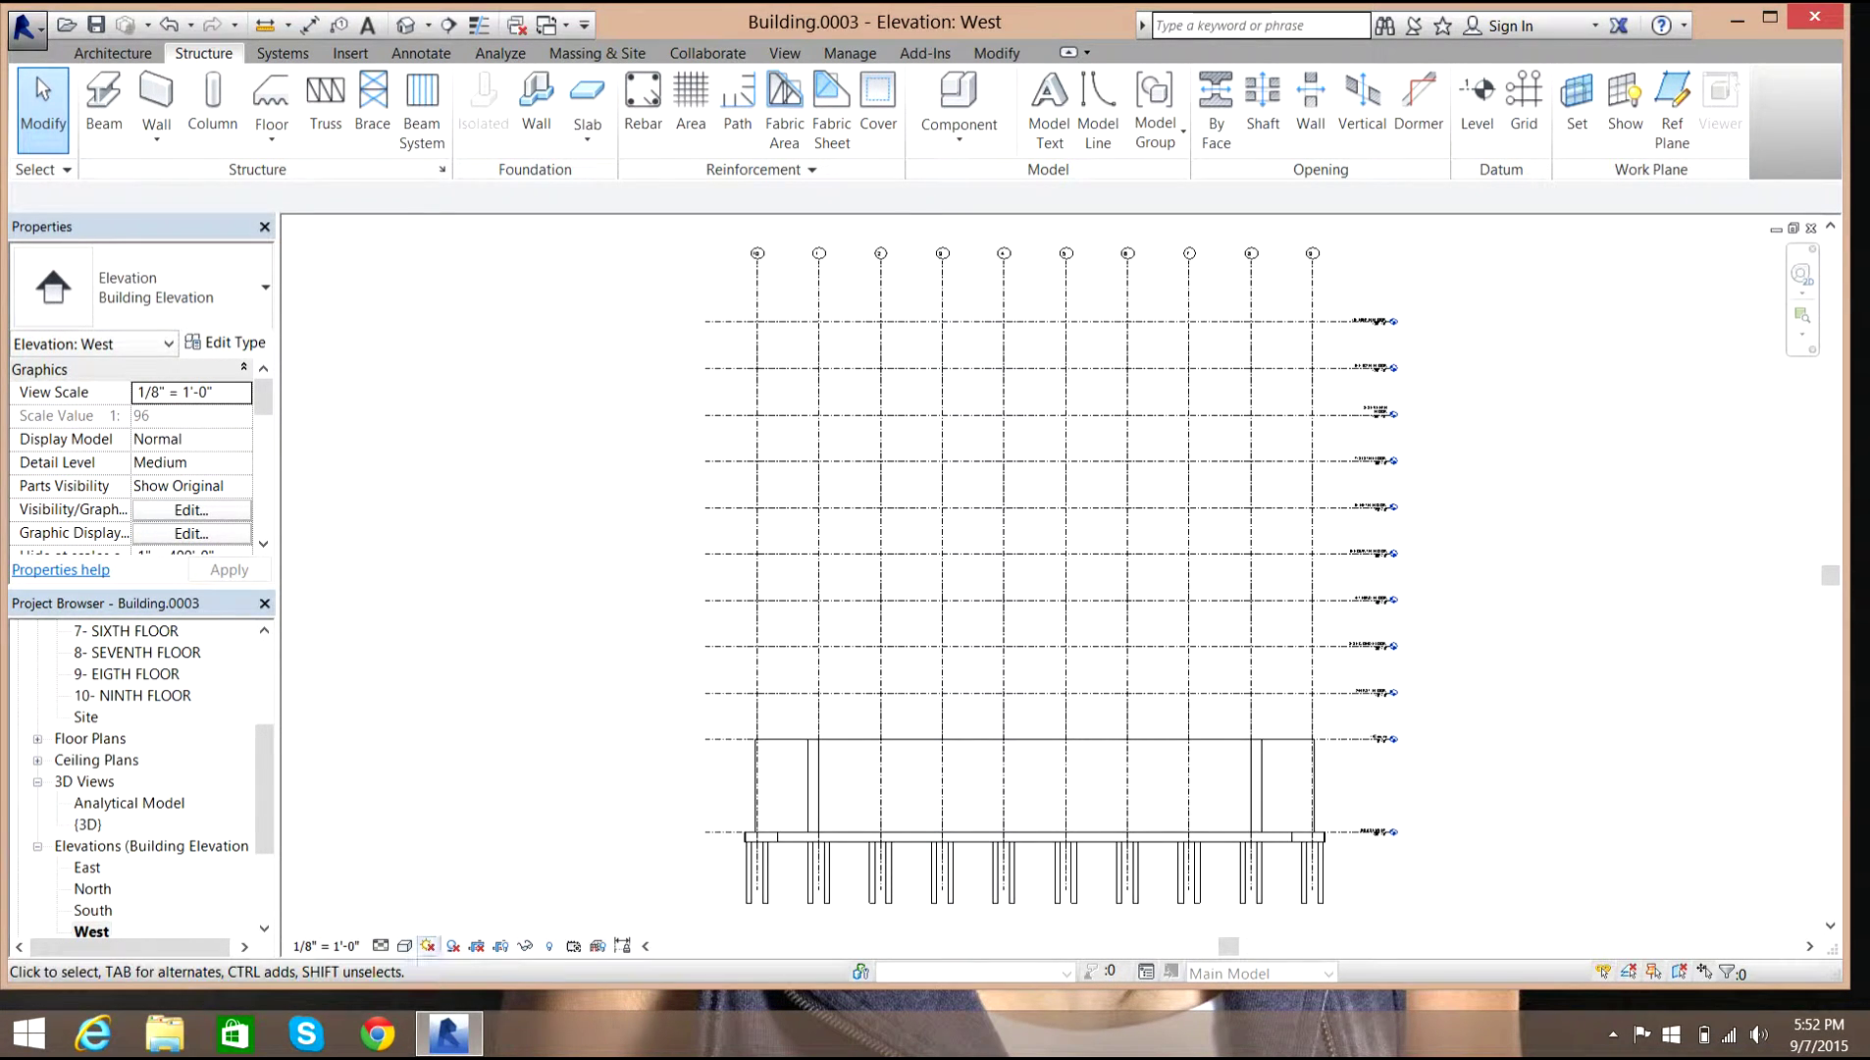
pyautogui.click(405, 945)
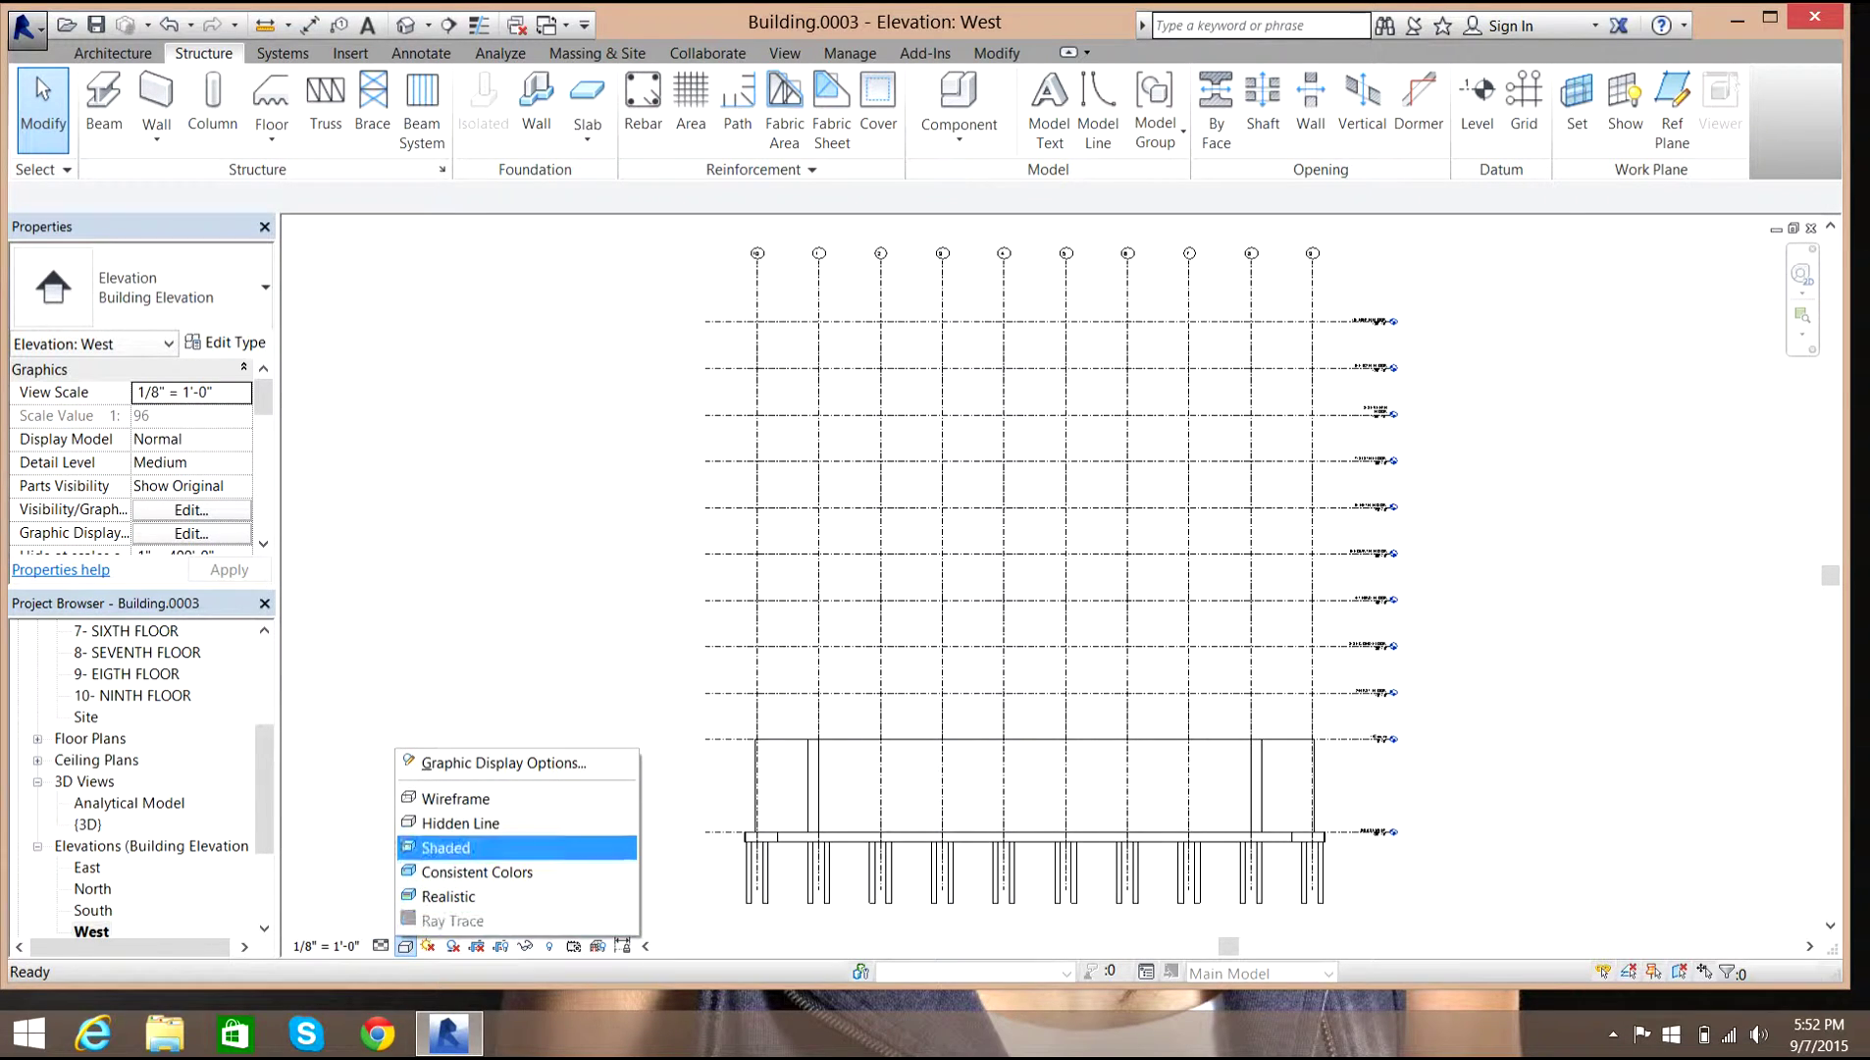
pyautogui.click(458, 847)
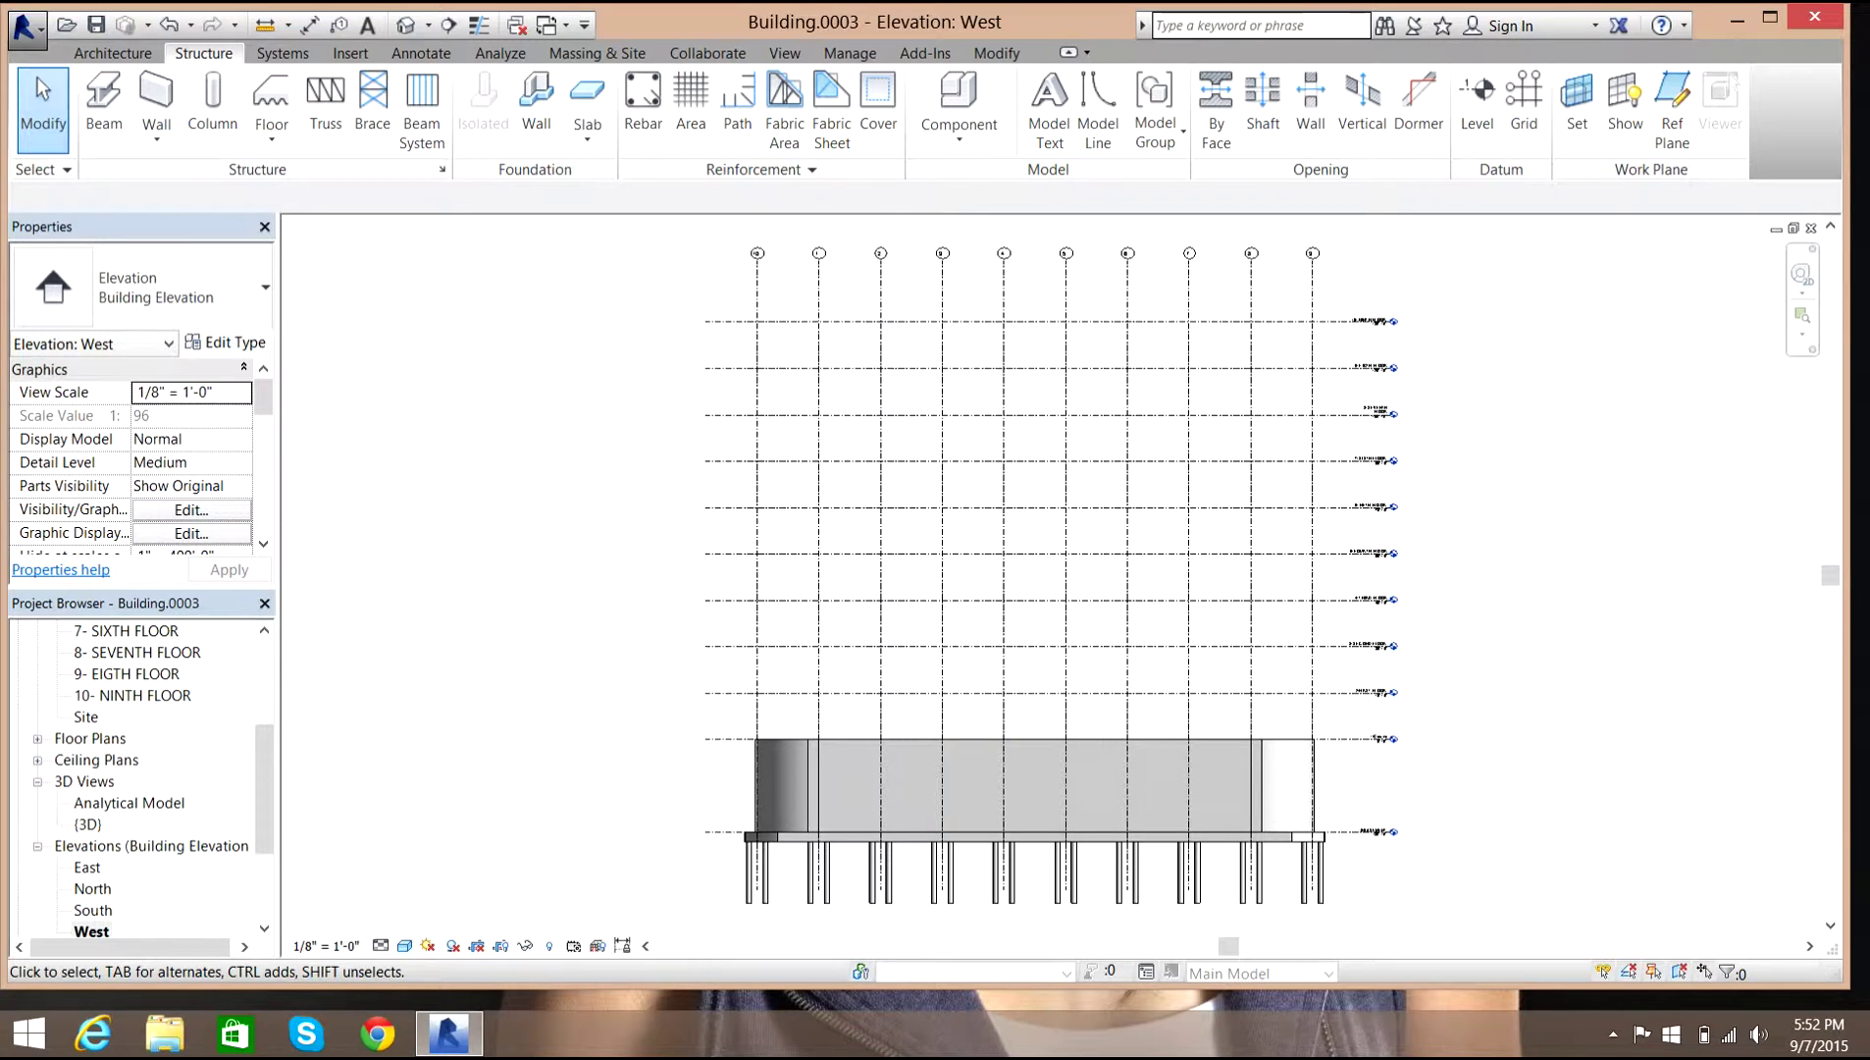
# Revisit the East elevation, and open the 0-BASEMENT structural plan to examine the footing at the upper-left rounded corner.
pyautogui.doubleClick(87, 867)
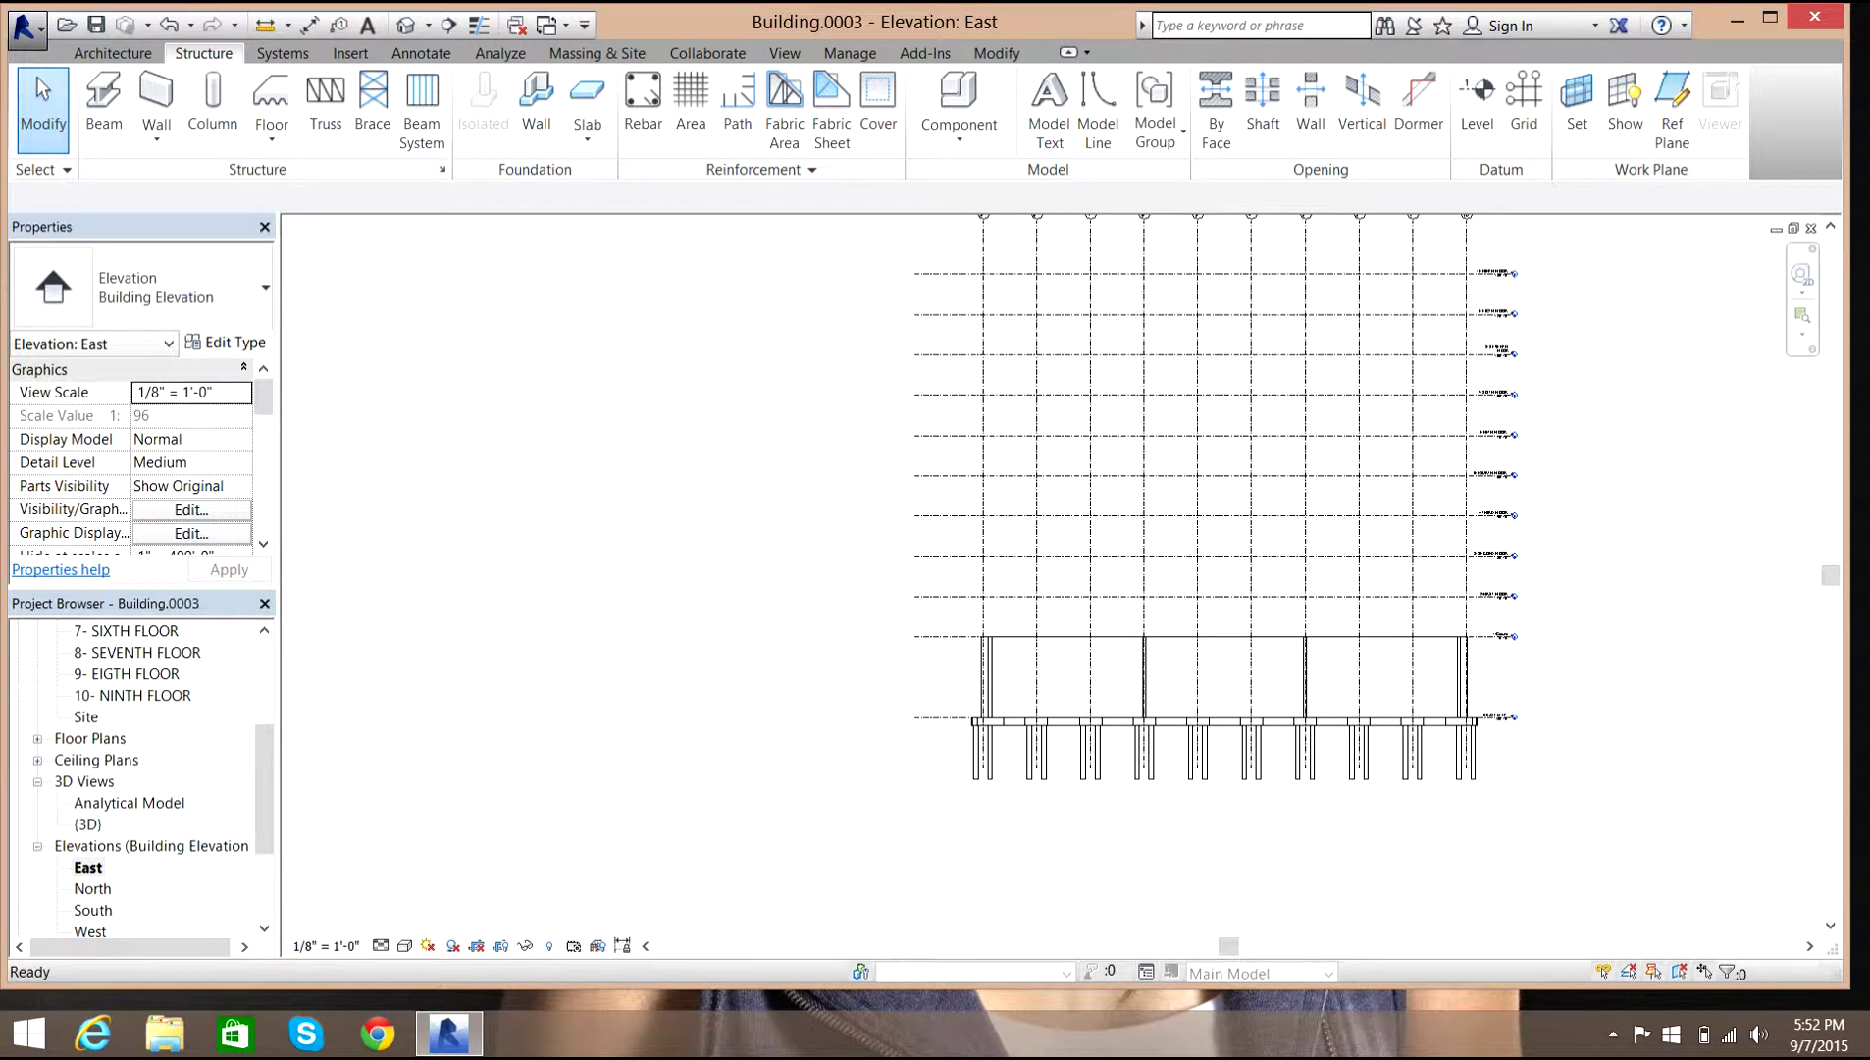
pyautogui.scroll(3, 137, 776)
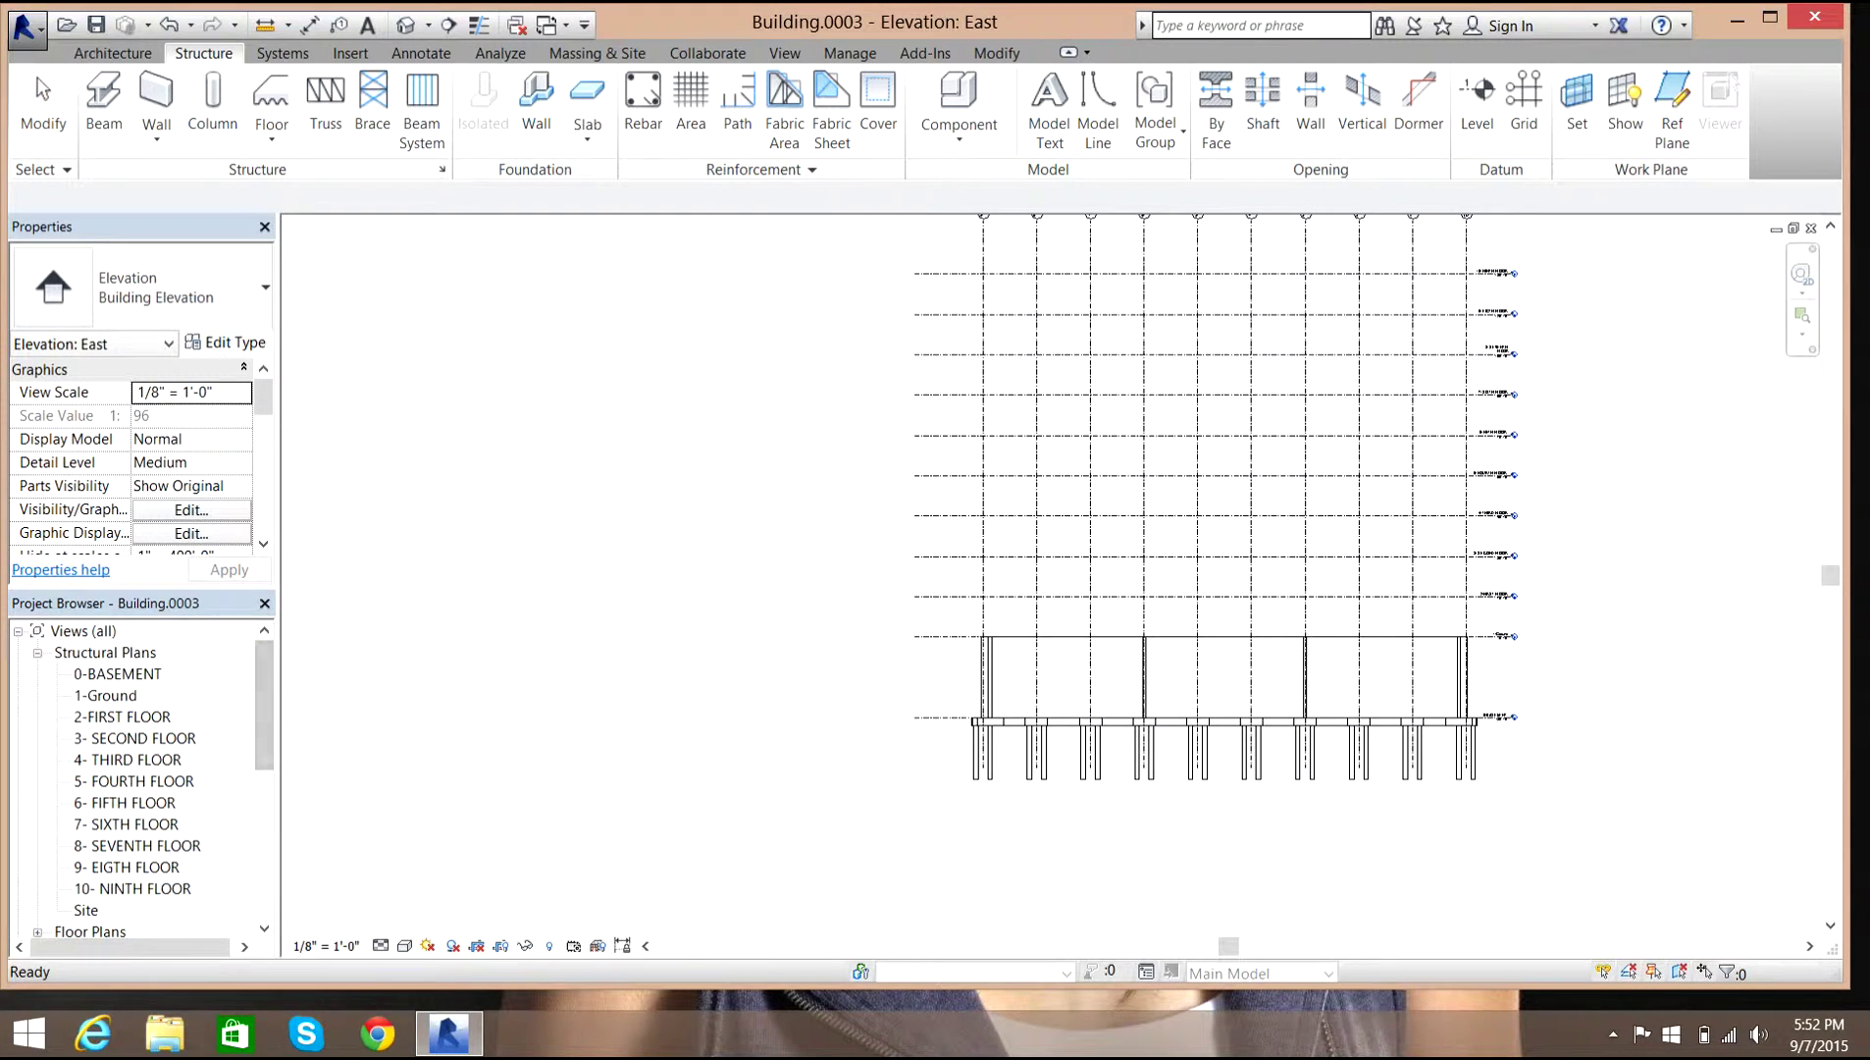
pyautogui.doubleClick(120, 673)
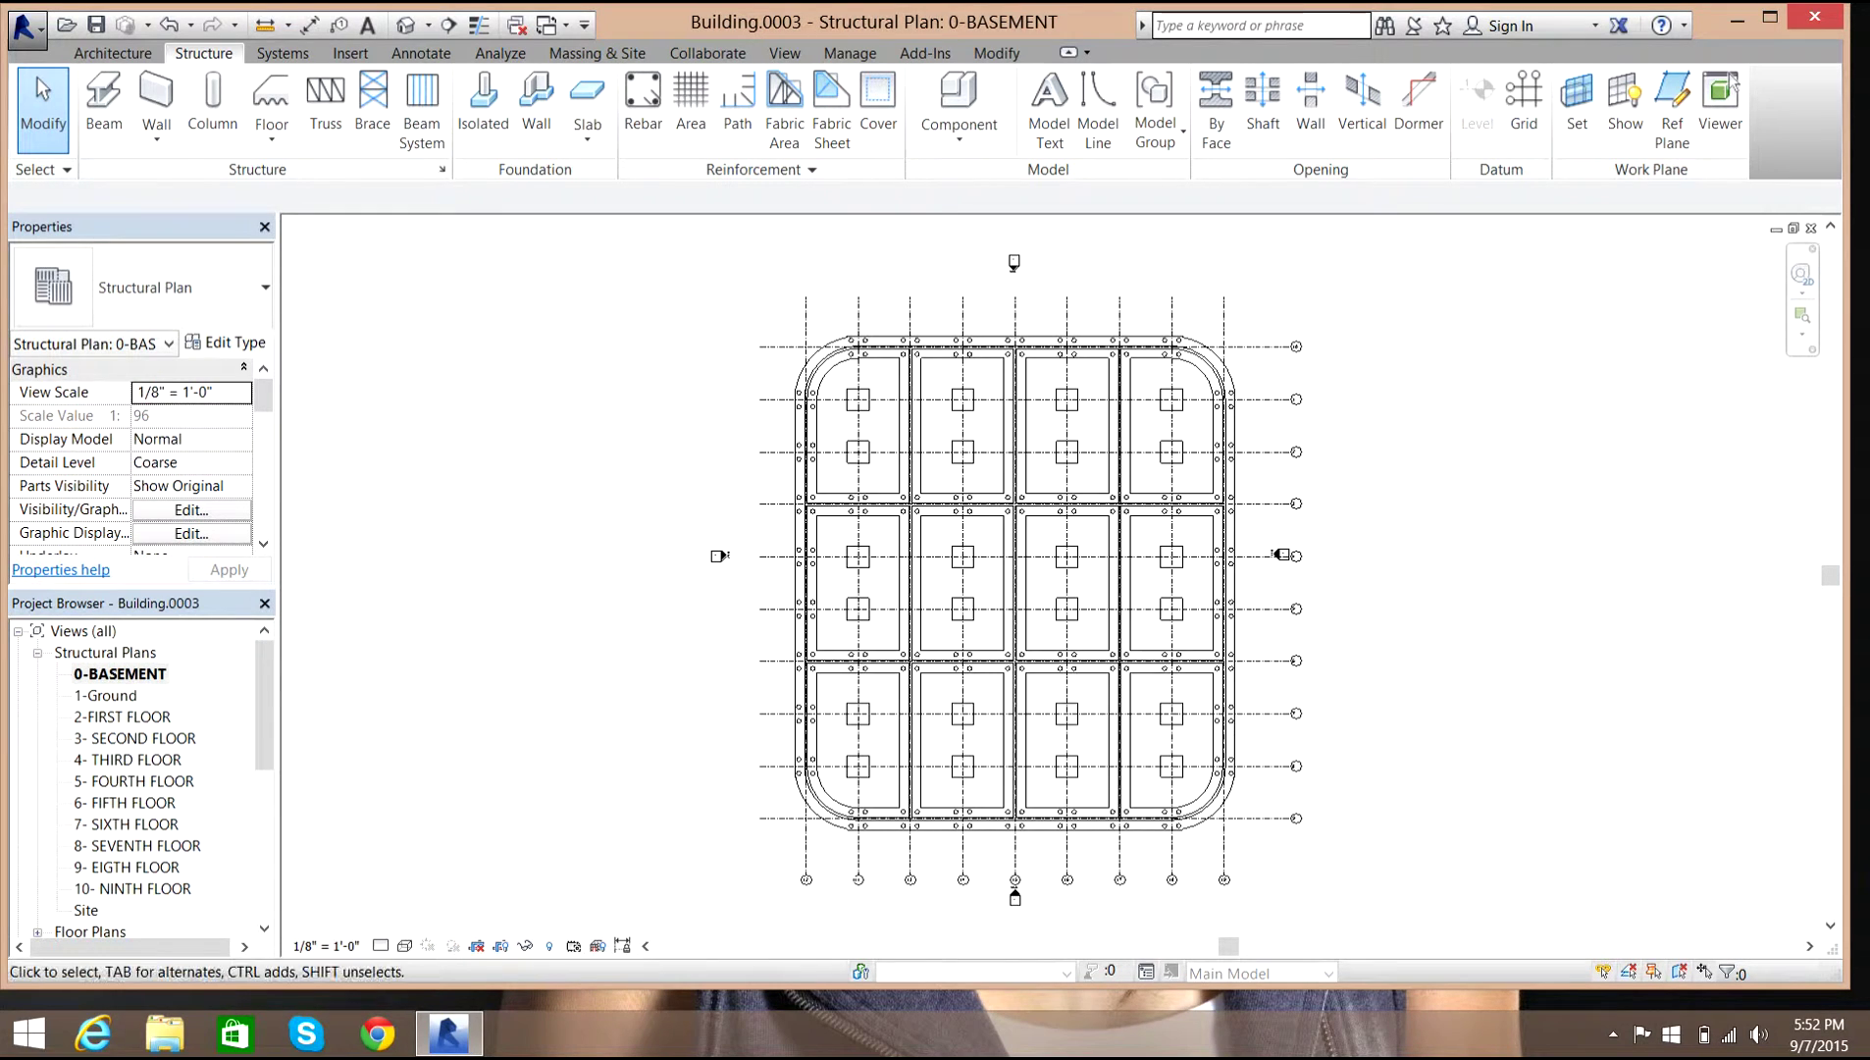
pyautogui.scroll(5, 799, 358)
pyautogui.scroll(-1, 822, 416)
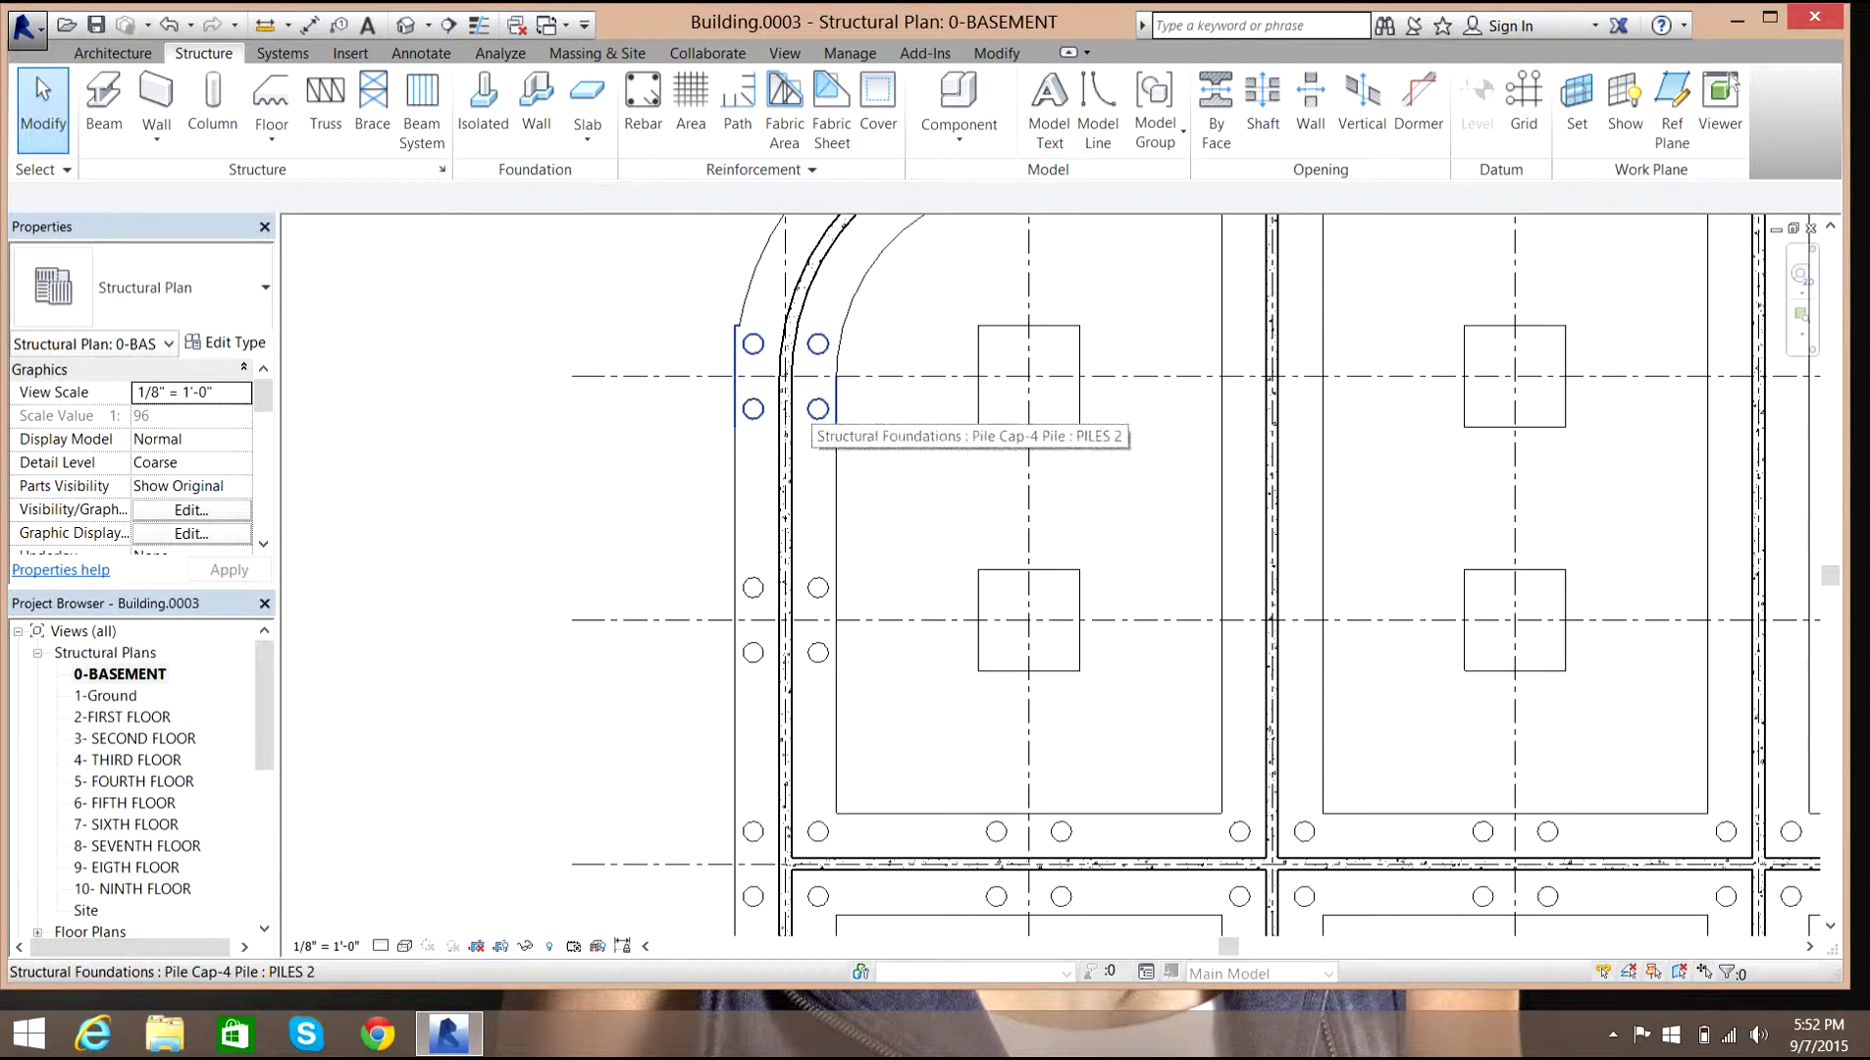
pyautogui.moveTo(820, 414); pyautogui.dragTo(812, 568, button='middle')
pyautogui.moveTo(805, 448); pyautogui.dragTo(791, 565, button='middle')
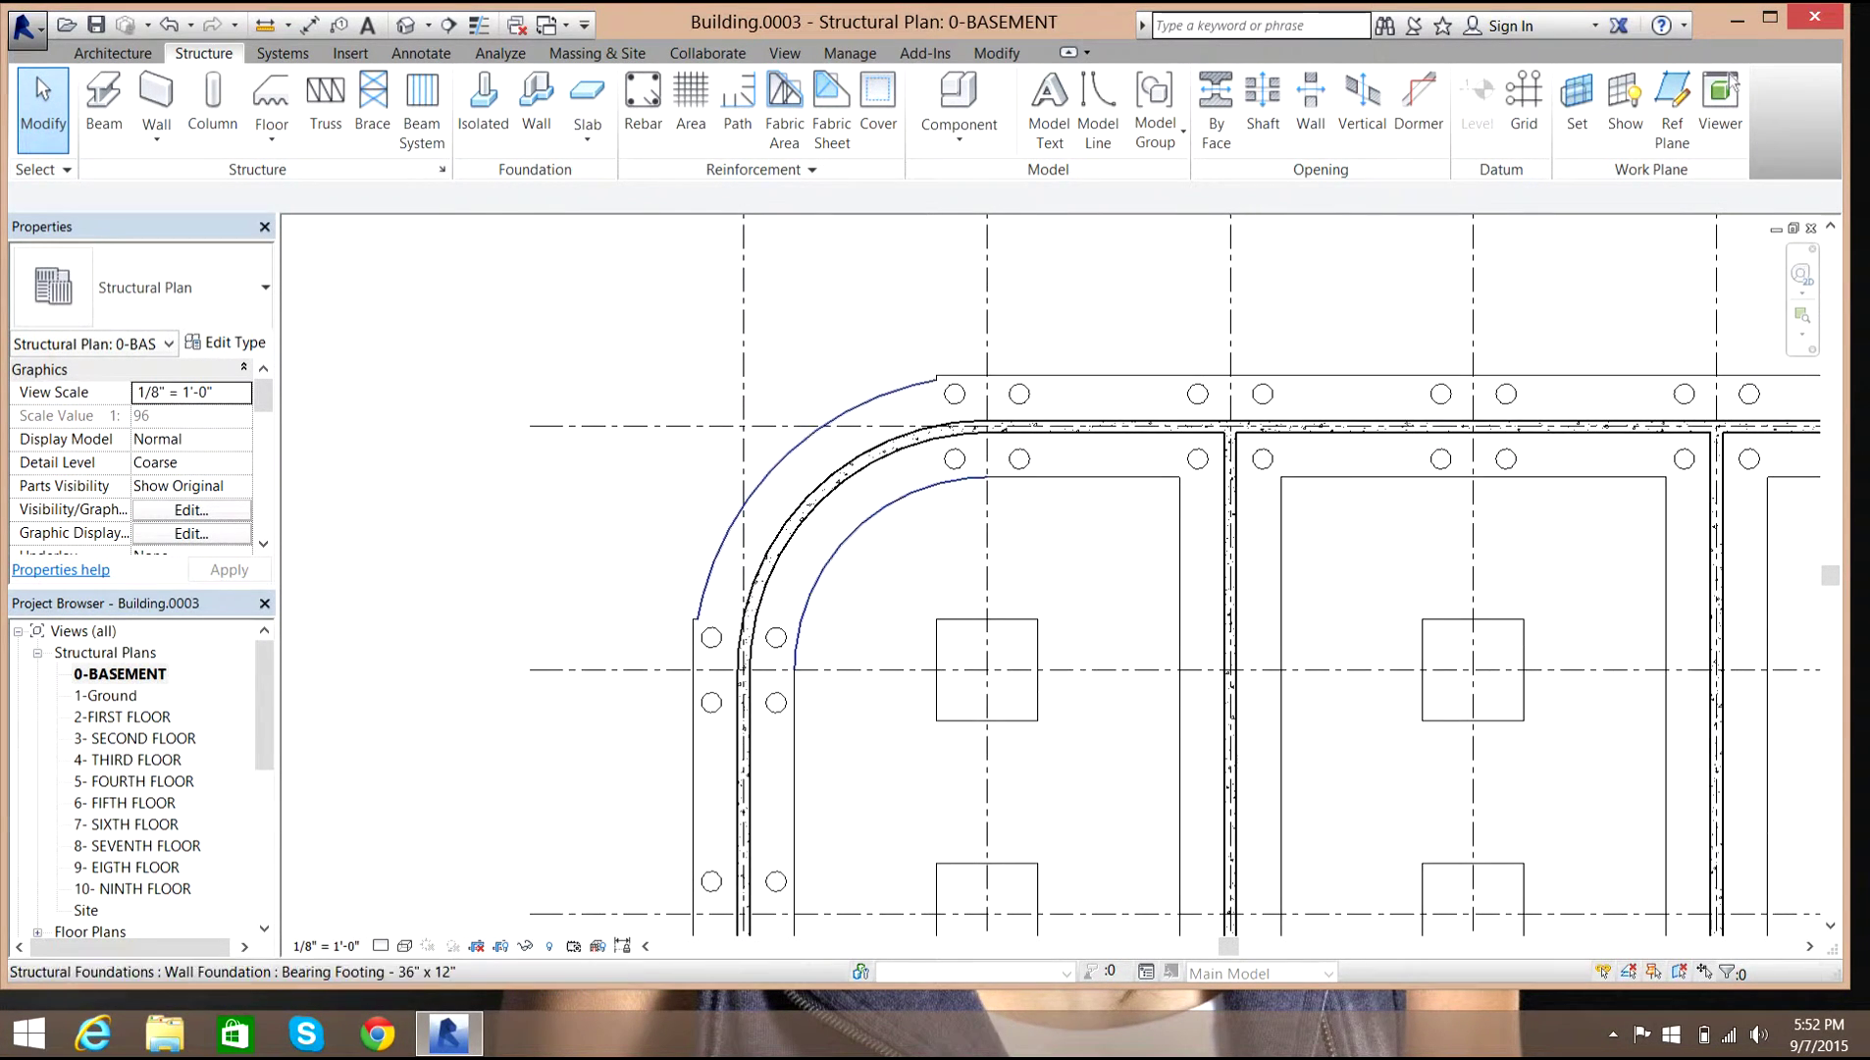
pyautogui.scroll(4, 1006, 373)
pyautogui.scroll(1, 961, 379)
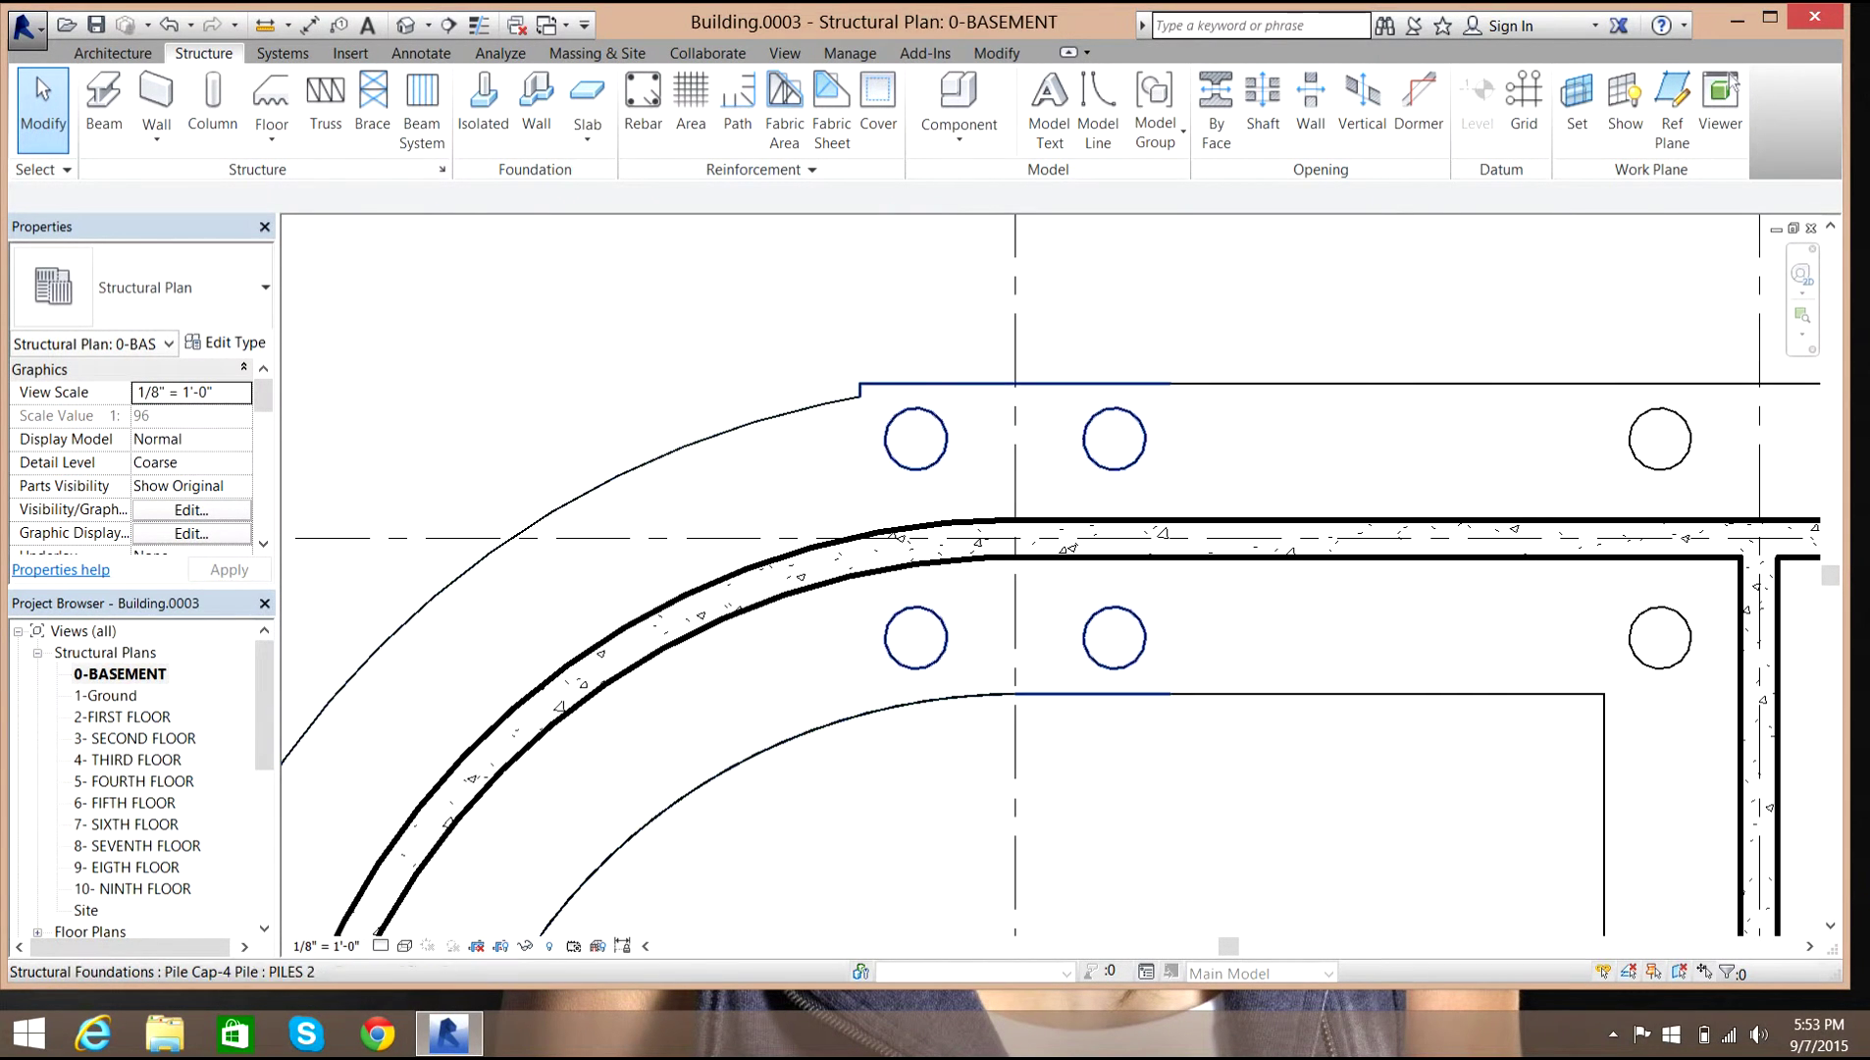
# Examine the footing layout across the rest of the basement plan and again in the default 3D view.
pyautogui.scroll(-2, 928, 509)
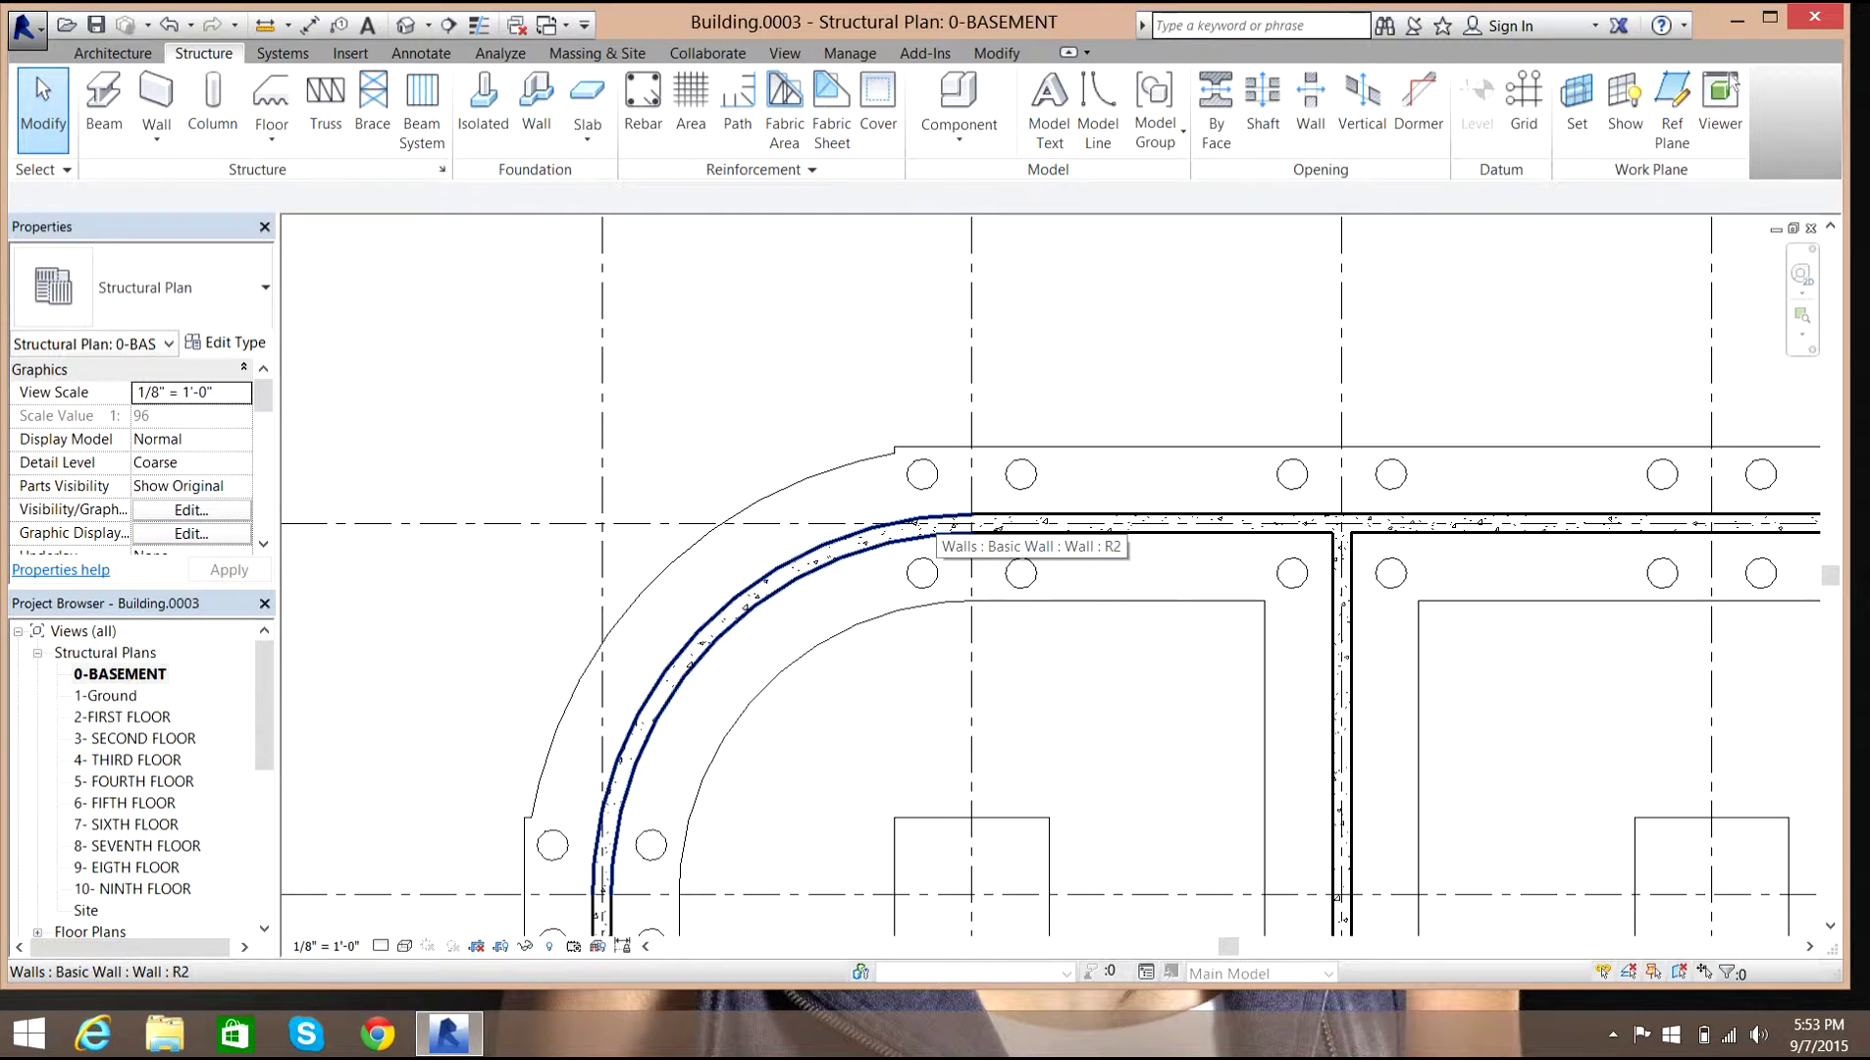
pyautogui.scroll(-1, 942, 515)
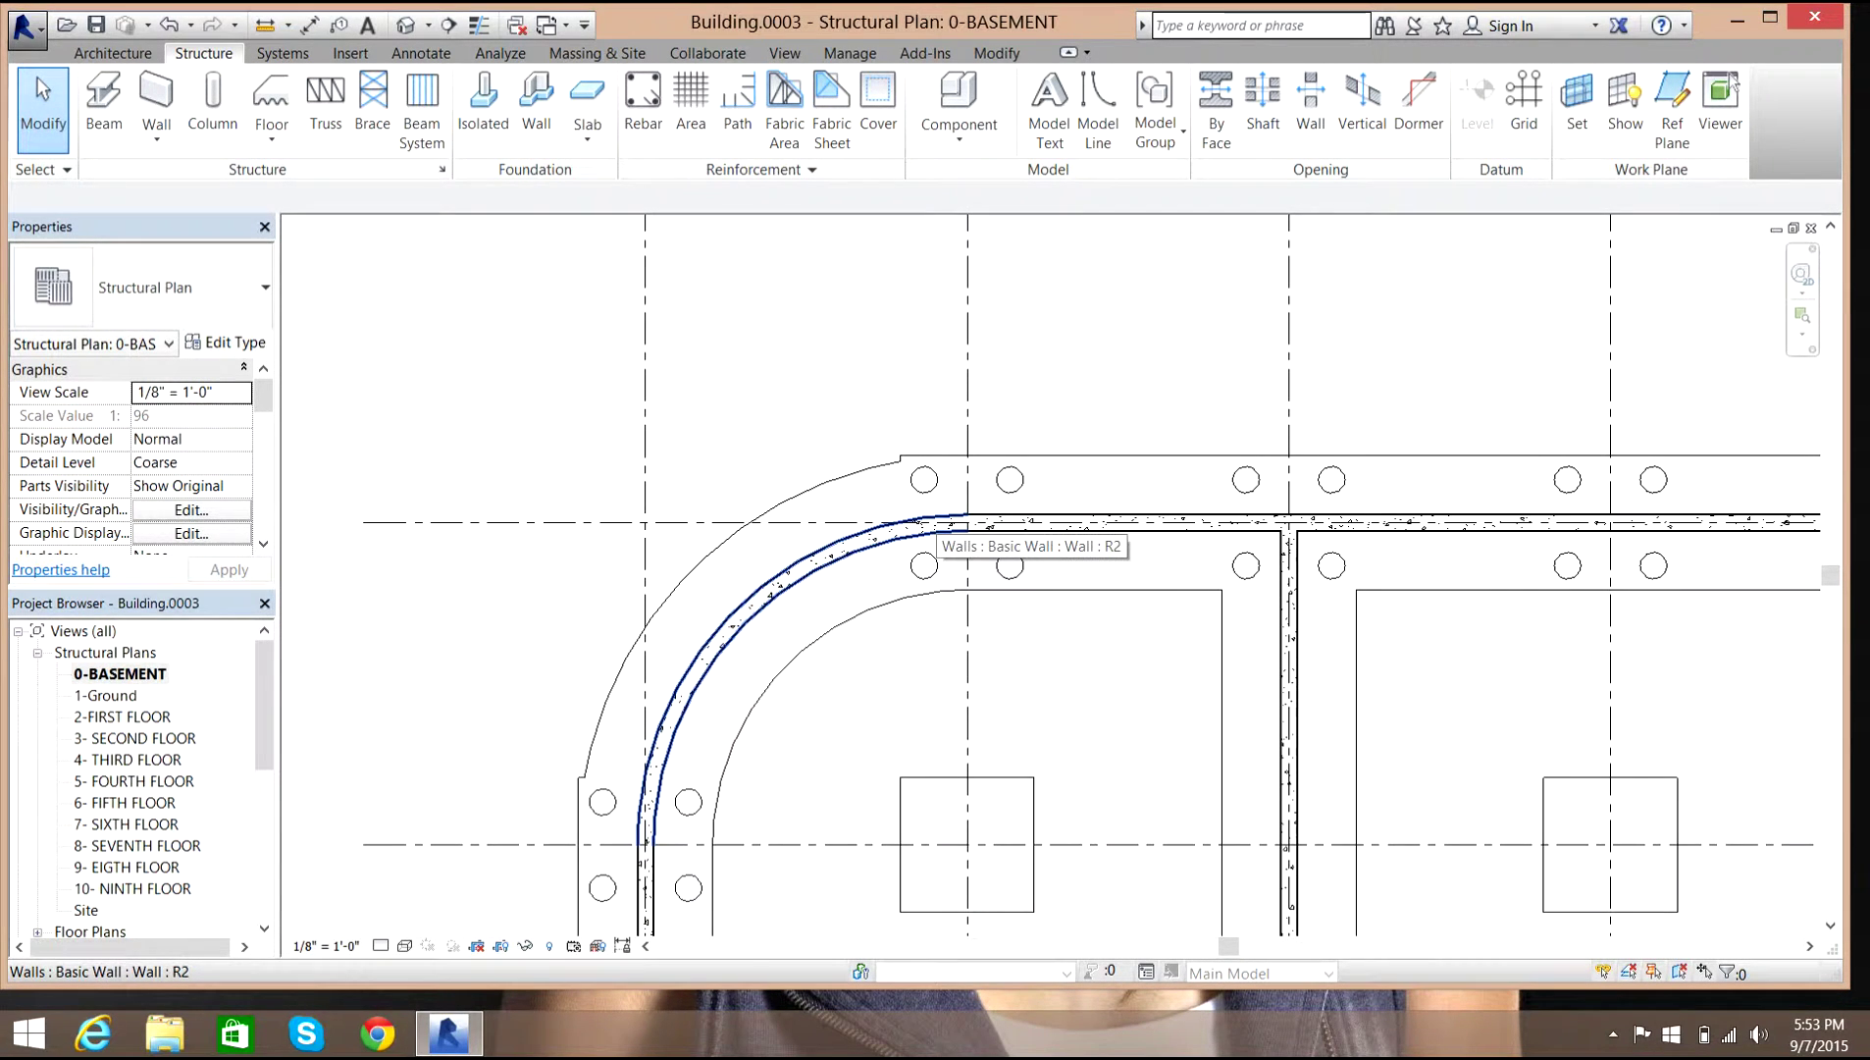
pyautogui.scroll(-5, 933, 521)
pyautogui.moveTo(967, 579); pyautogui.dragTo(798, 358, button='middle')
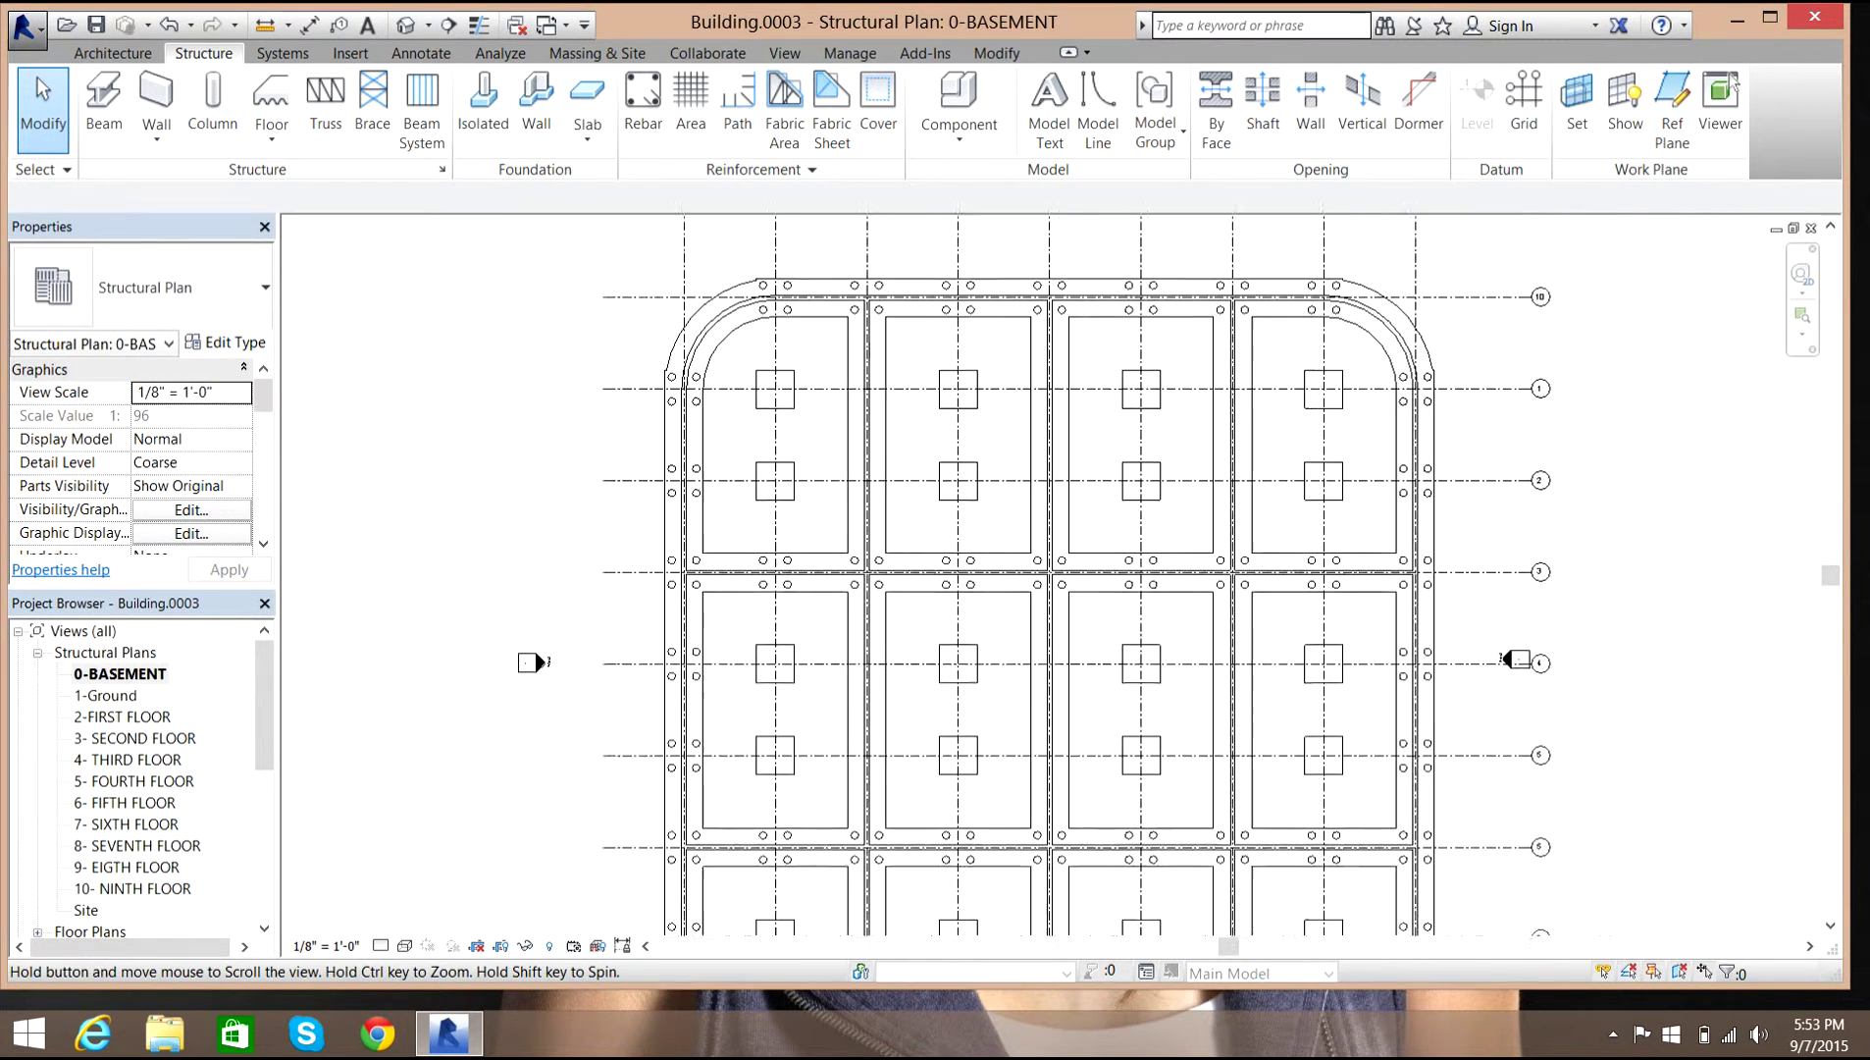
pyautogui.scroll(-3, 922, 351)
pyautogui.scroll(6, 936, 925)
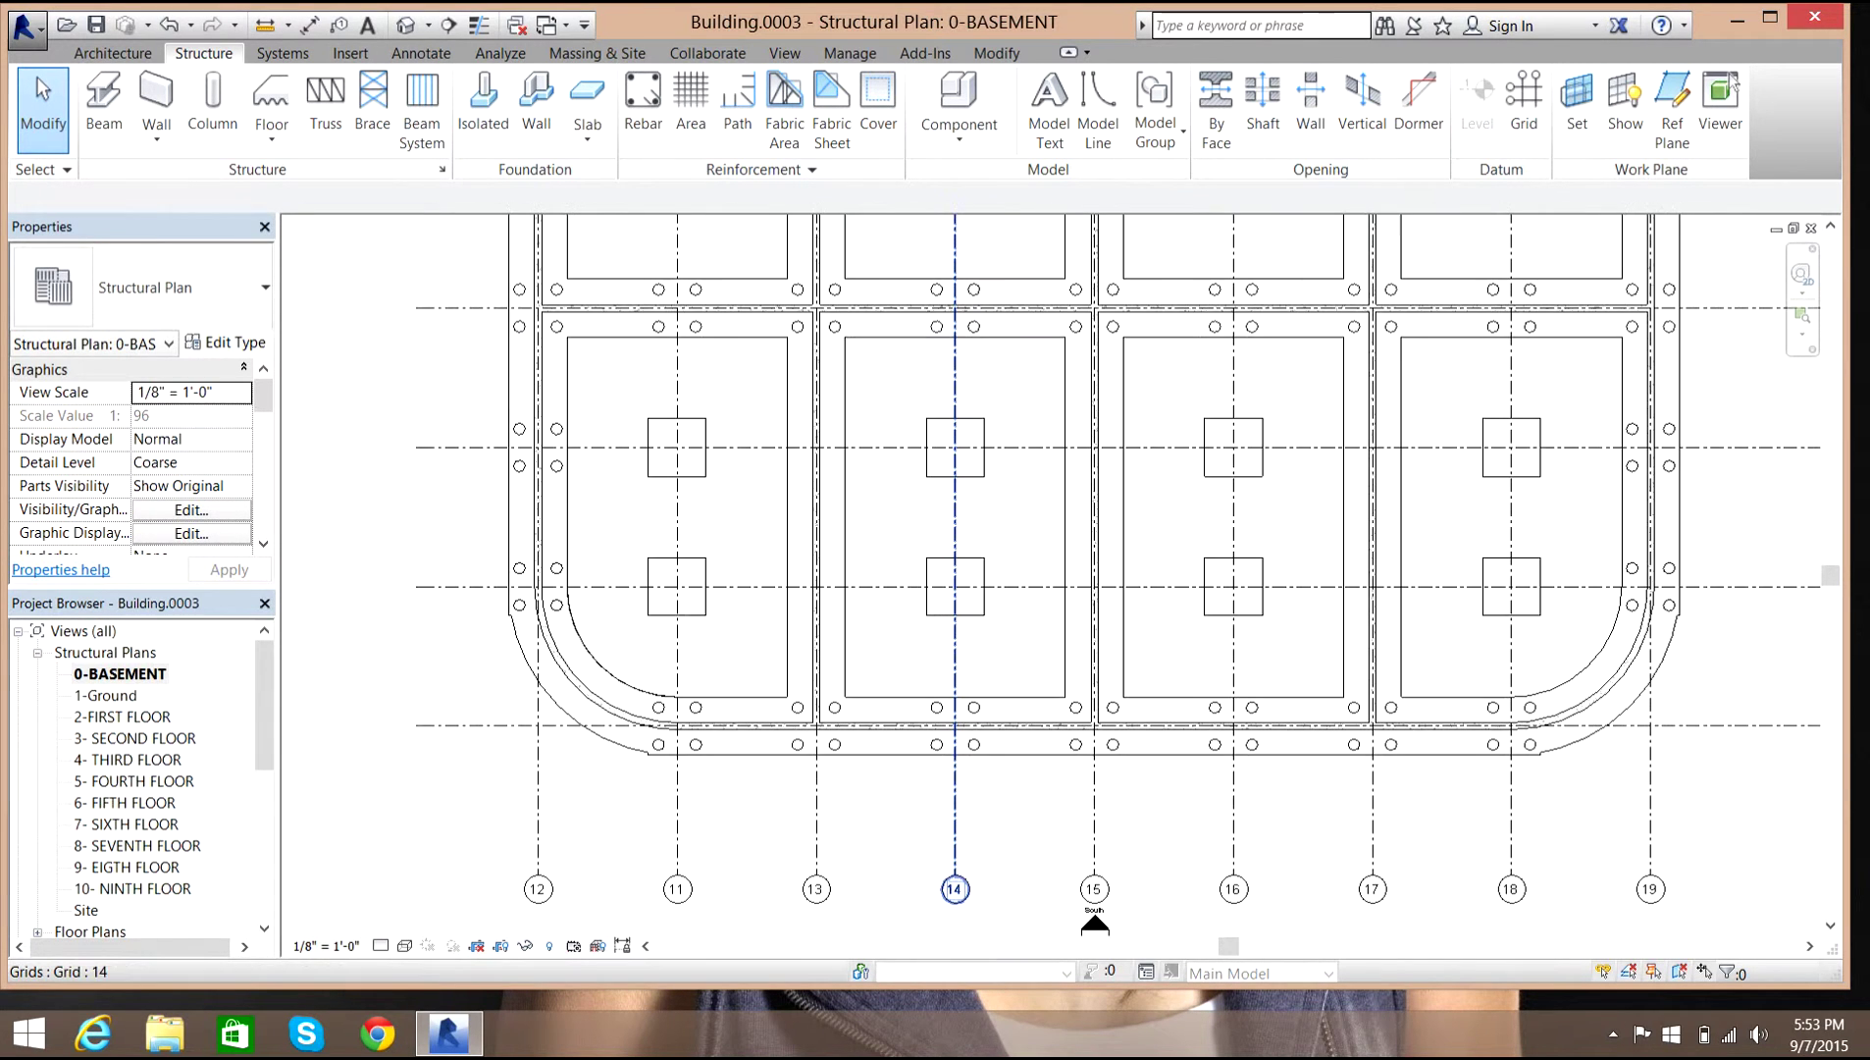
pyautogui.scroll(-3, 955, 883)
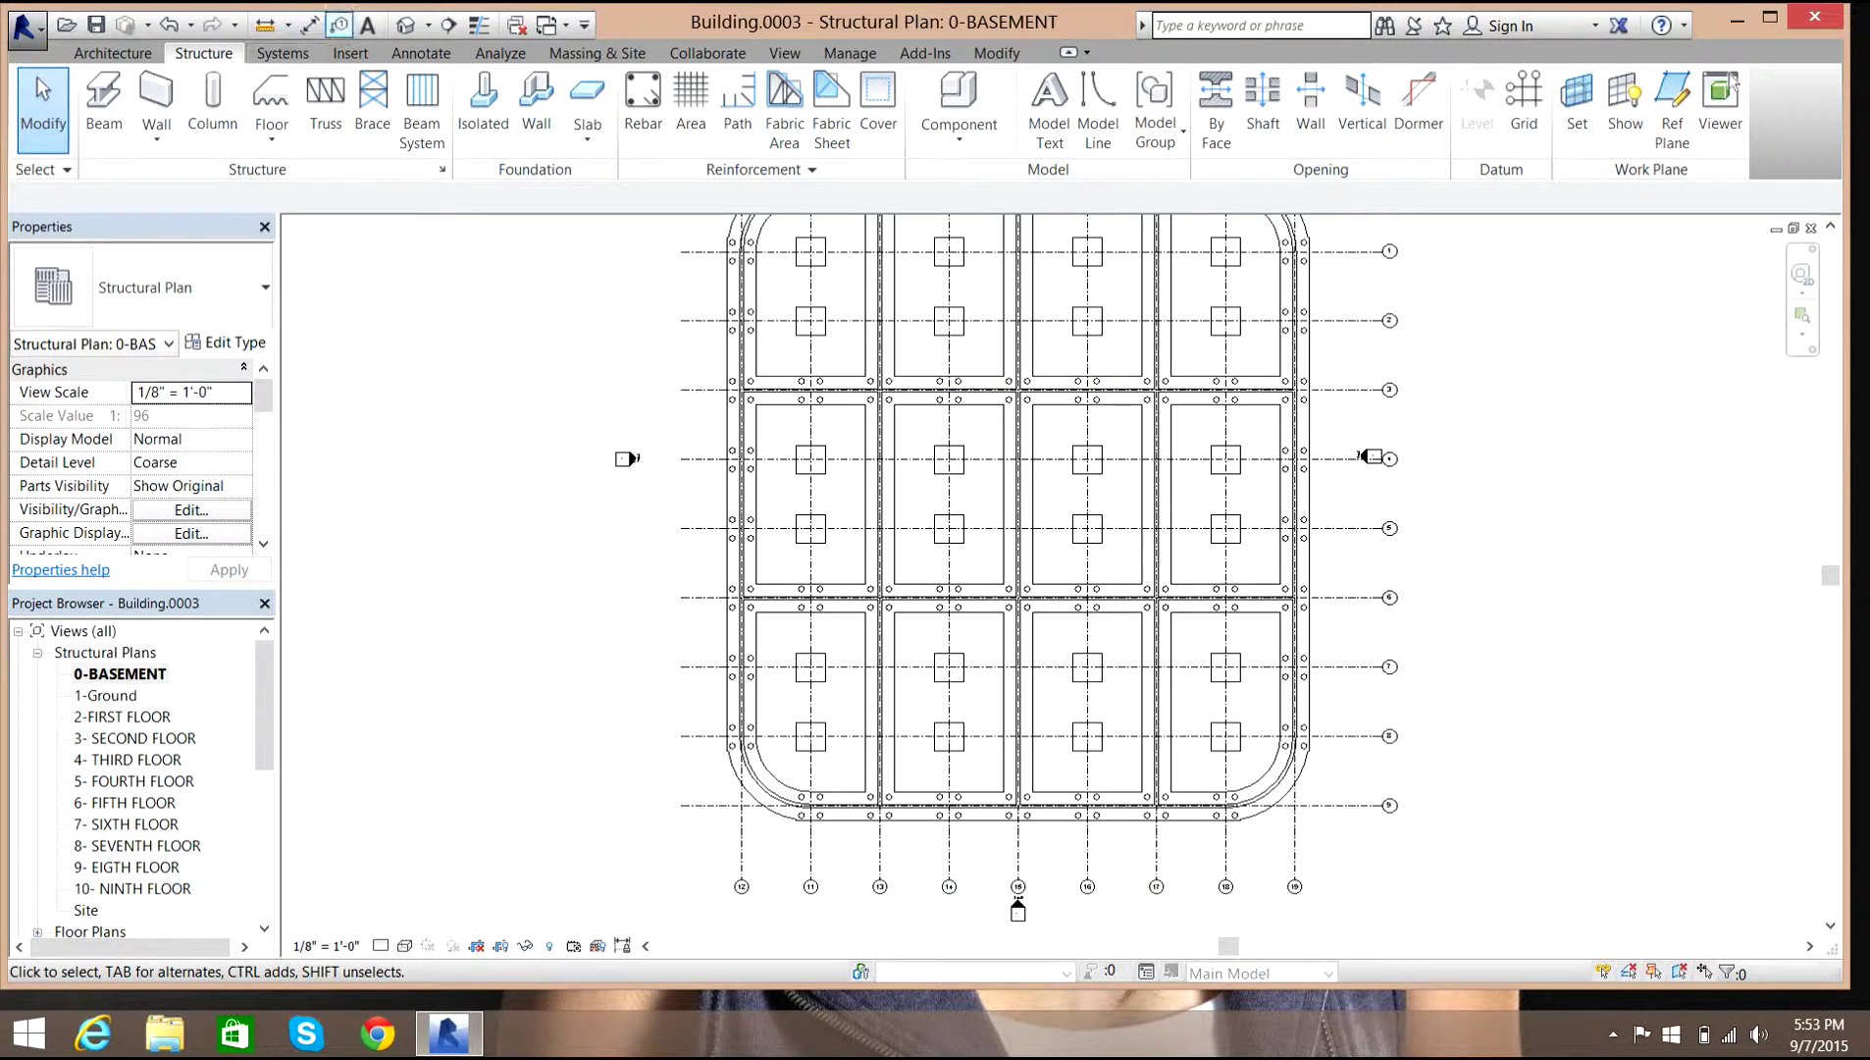
pyautogui.click(406, 25)
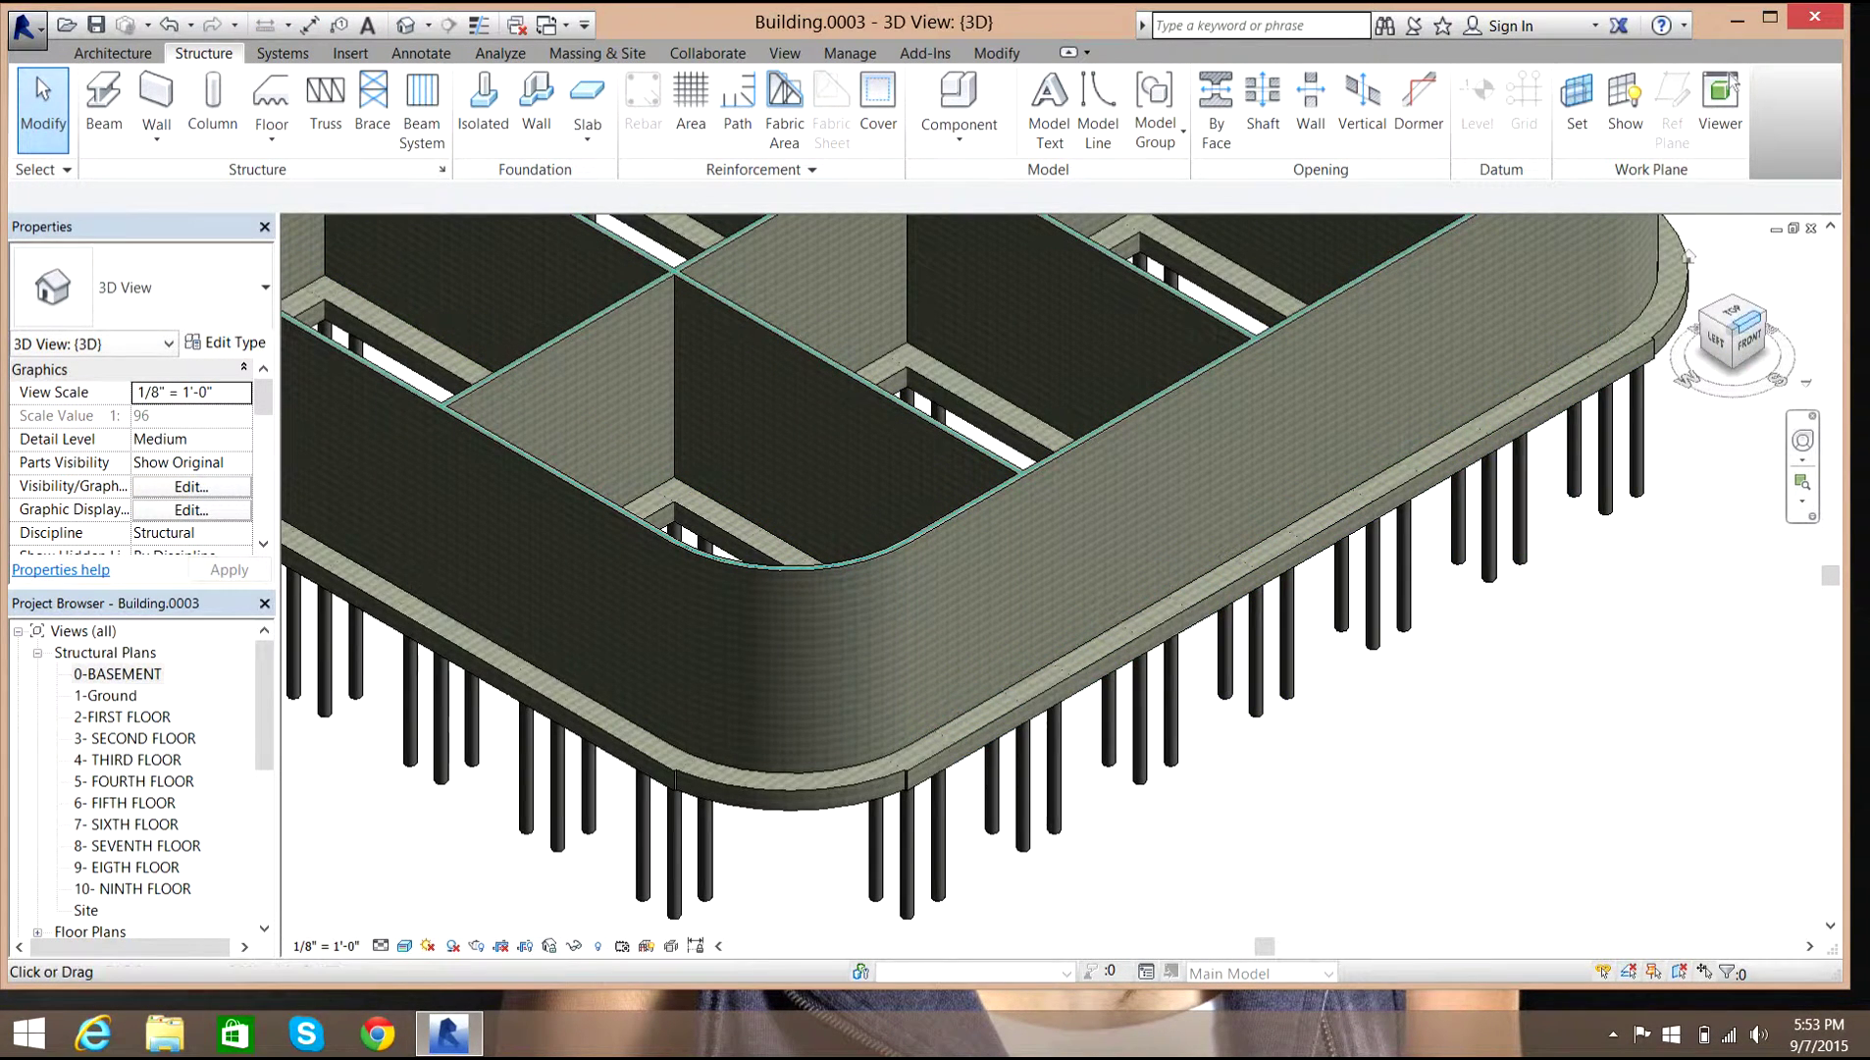
pyautogui.moveTo(1748, 329); pyautogui.dragTo(1757, 331)
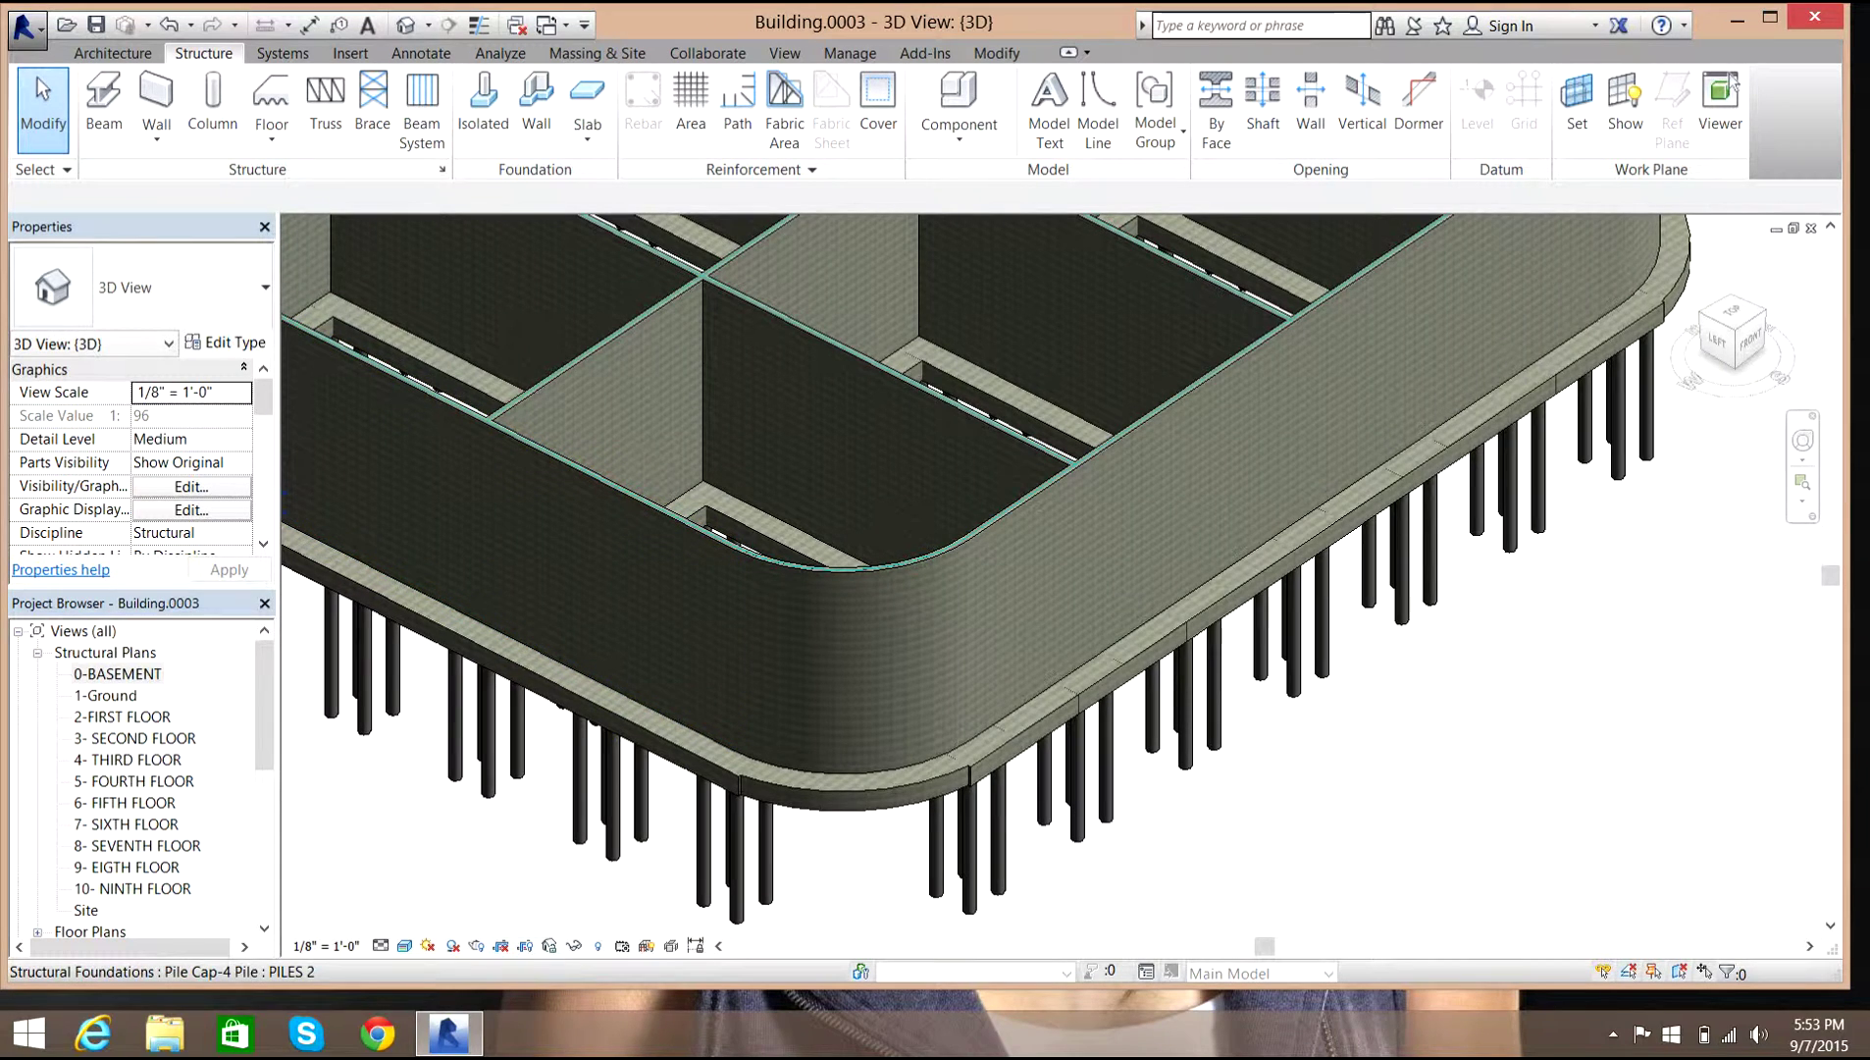
# Select the wall foundation along grid 12 in the 0-BASEMENT plan and review its type properties, keeping Bearing Footing - 36" x 12".
pyautogui.doubleClick(118, 673)
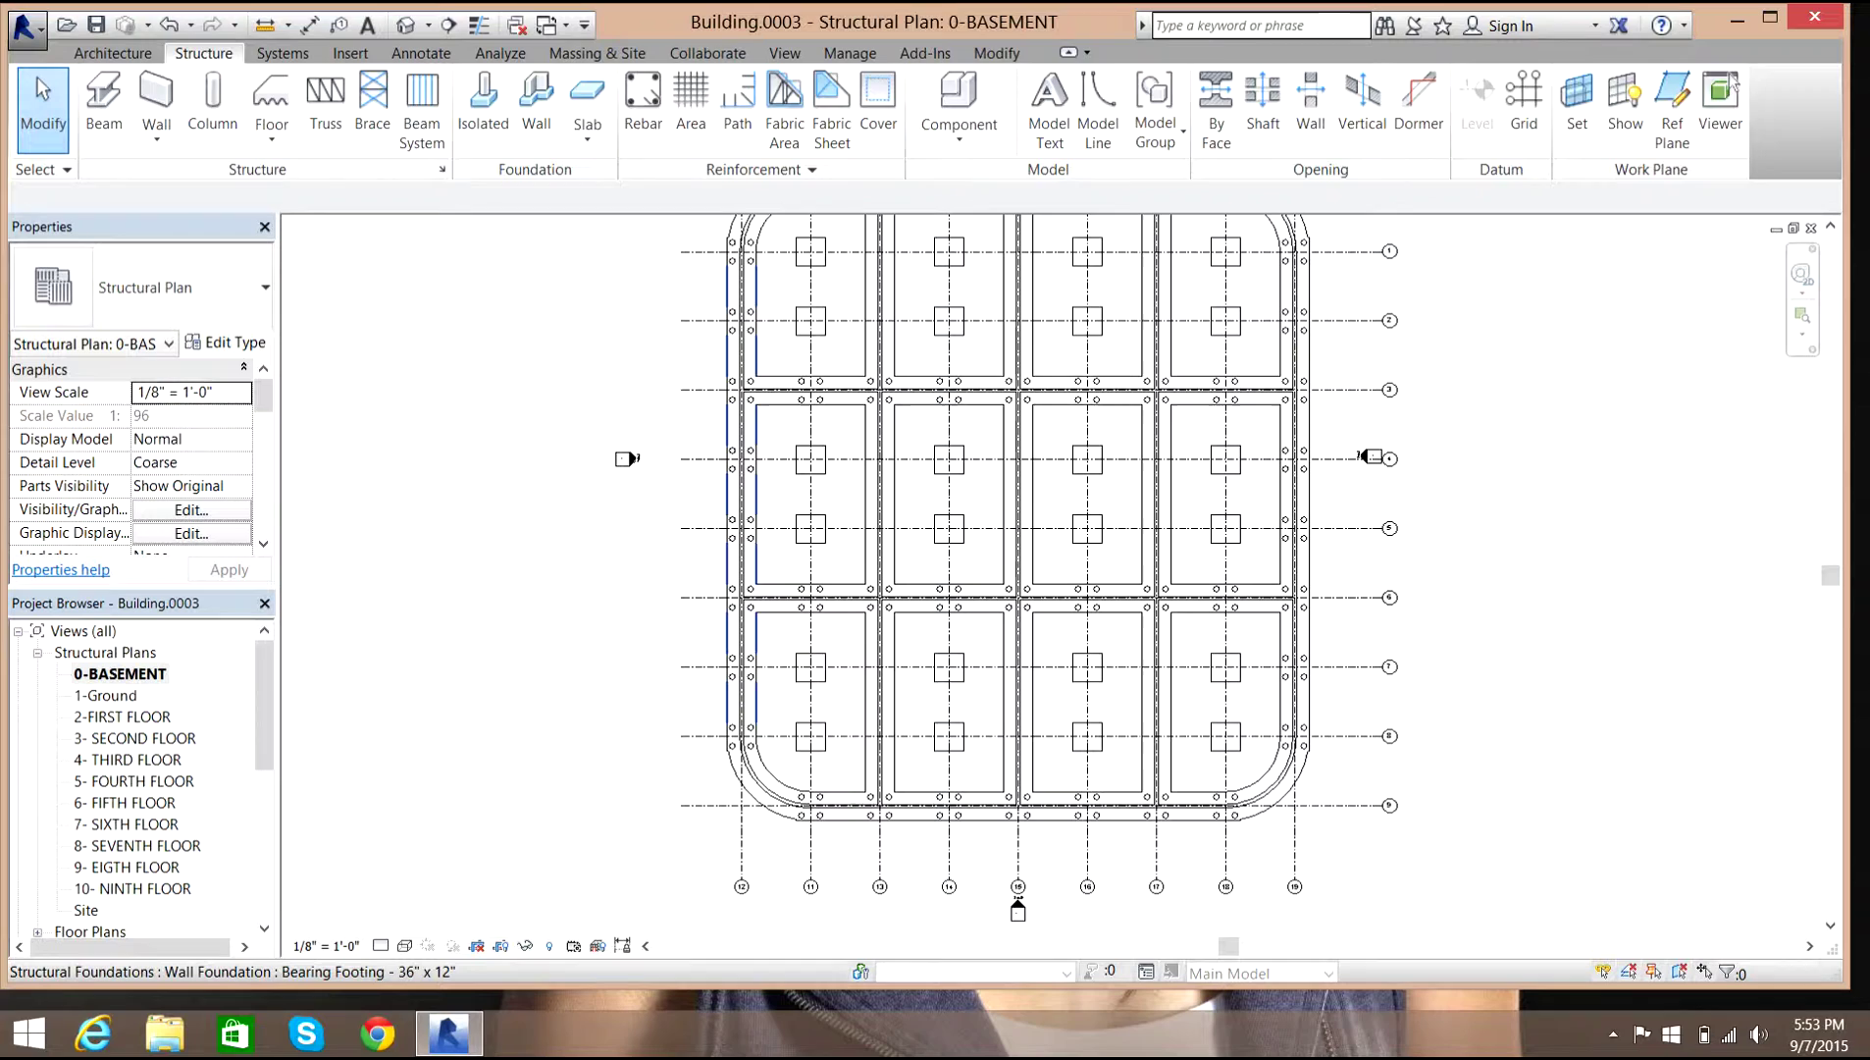
pyautogui.click(729, 628)
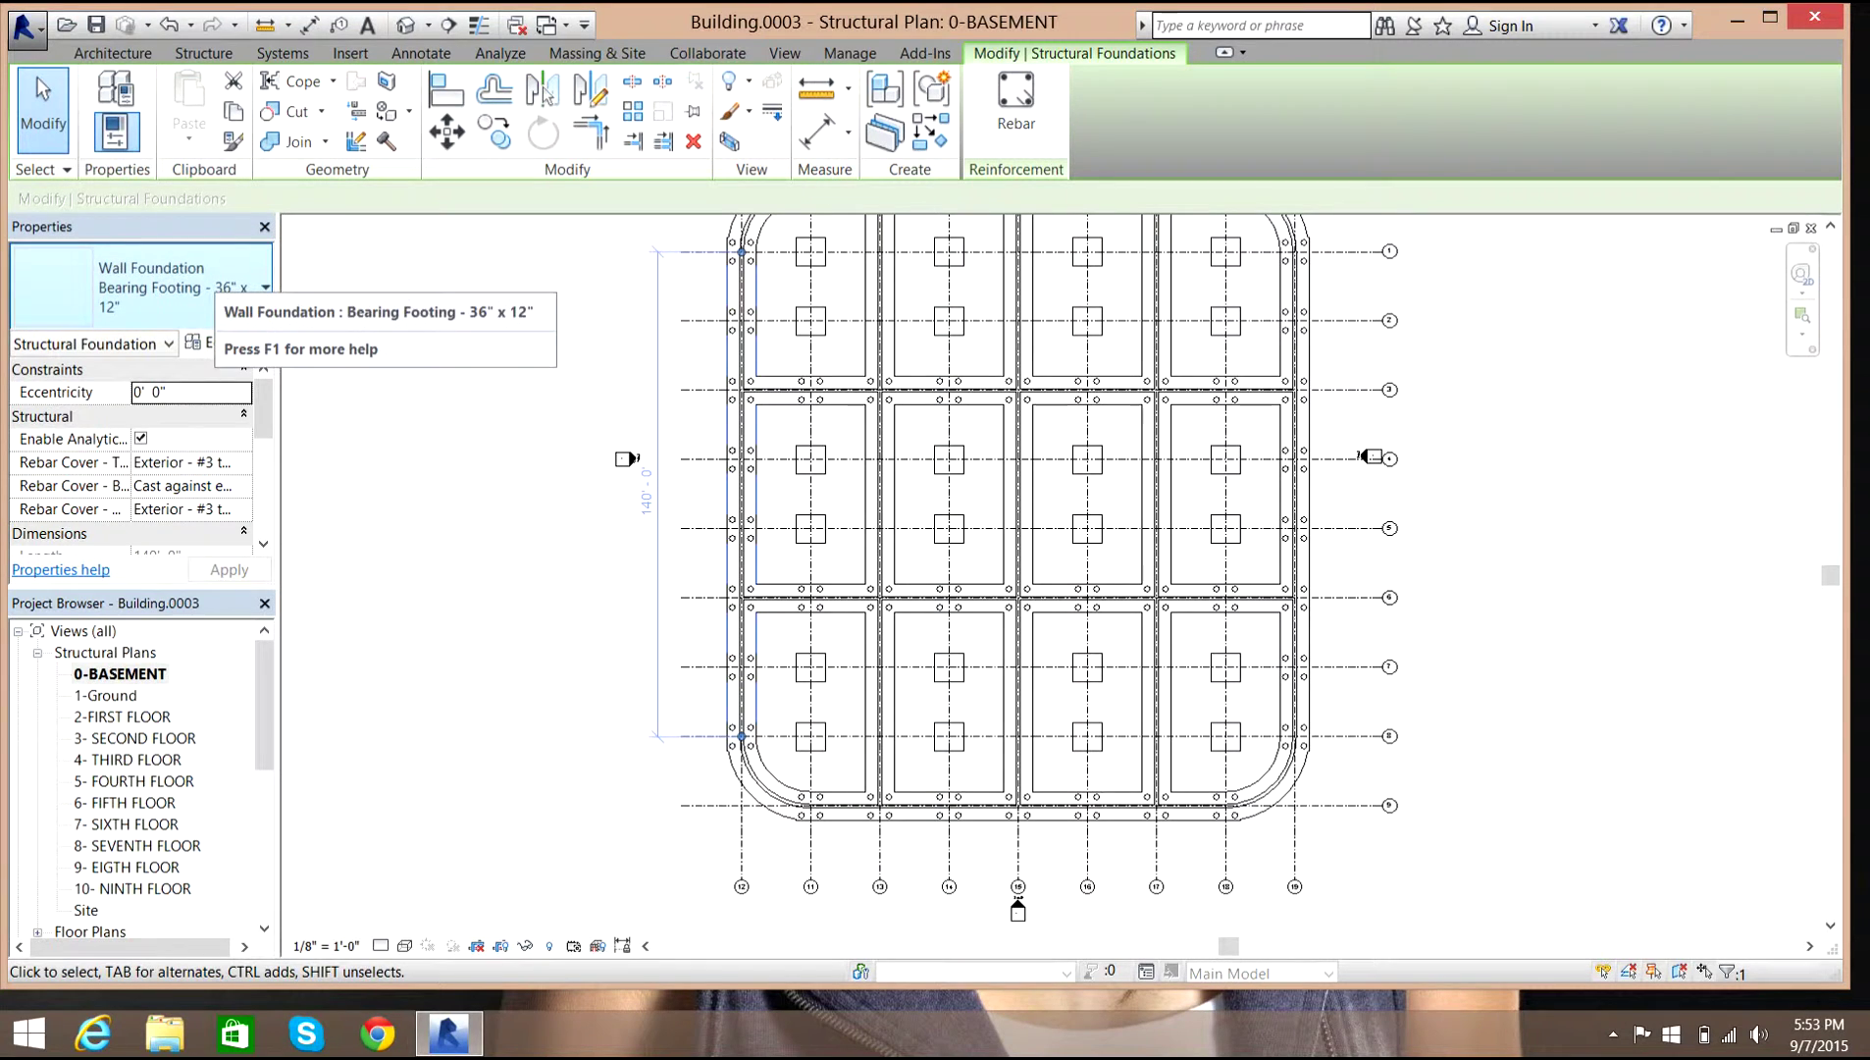
pyautogui.click(226, 341)
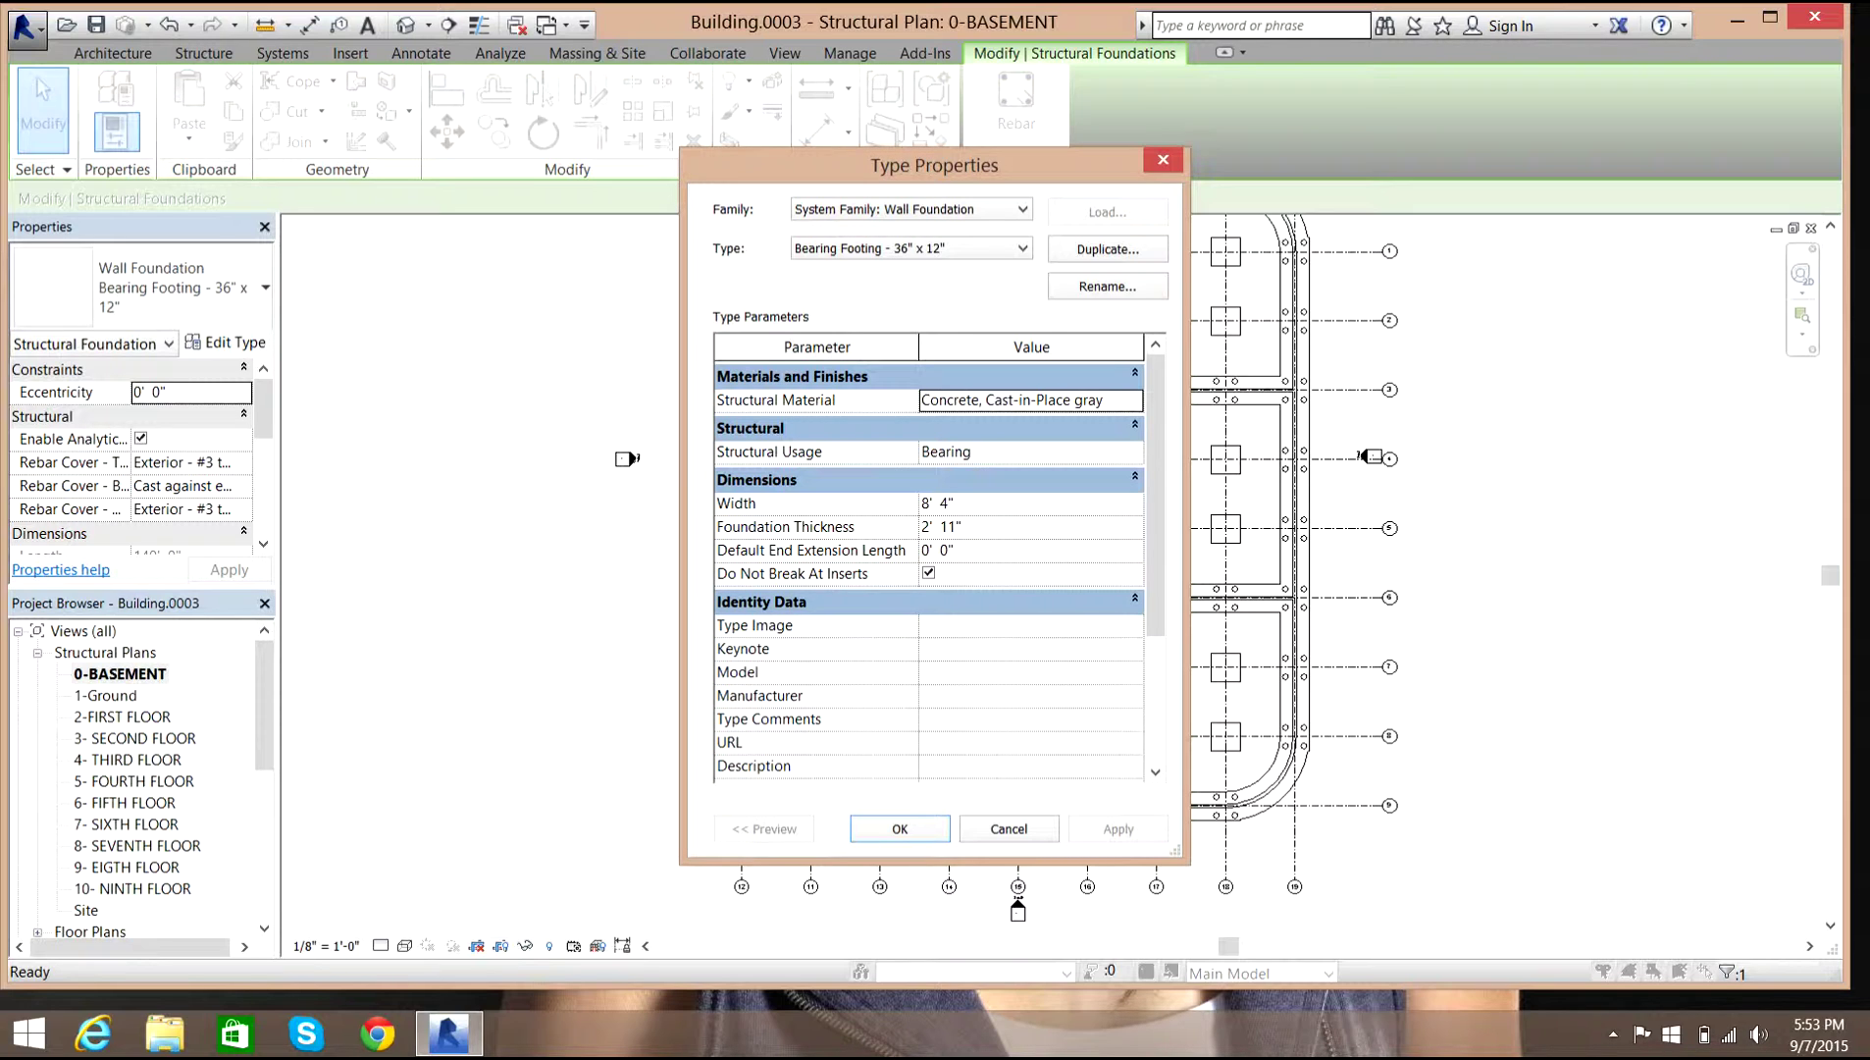
pyautogui.click(1022, 248)
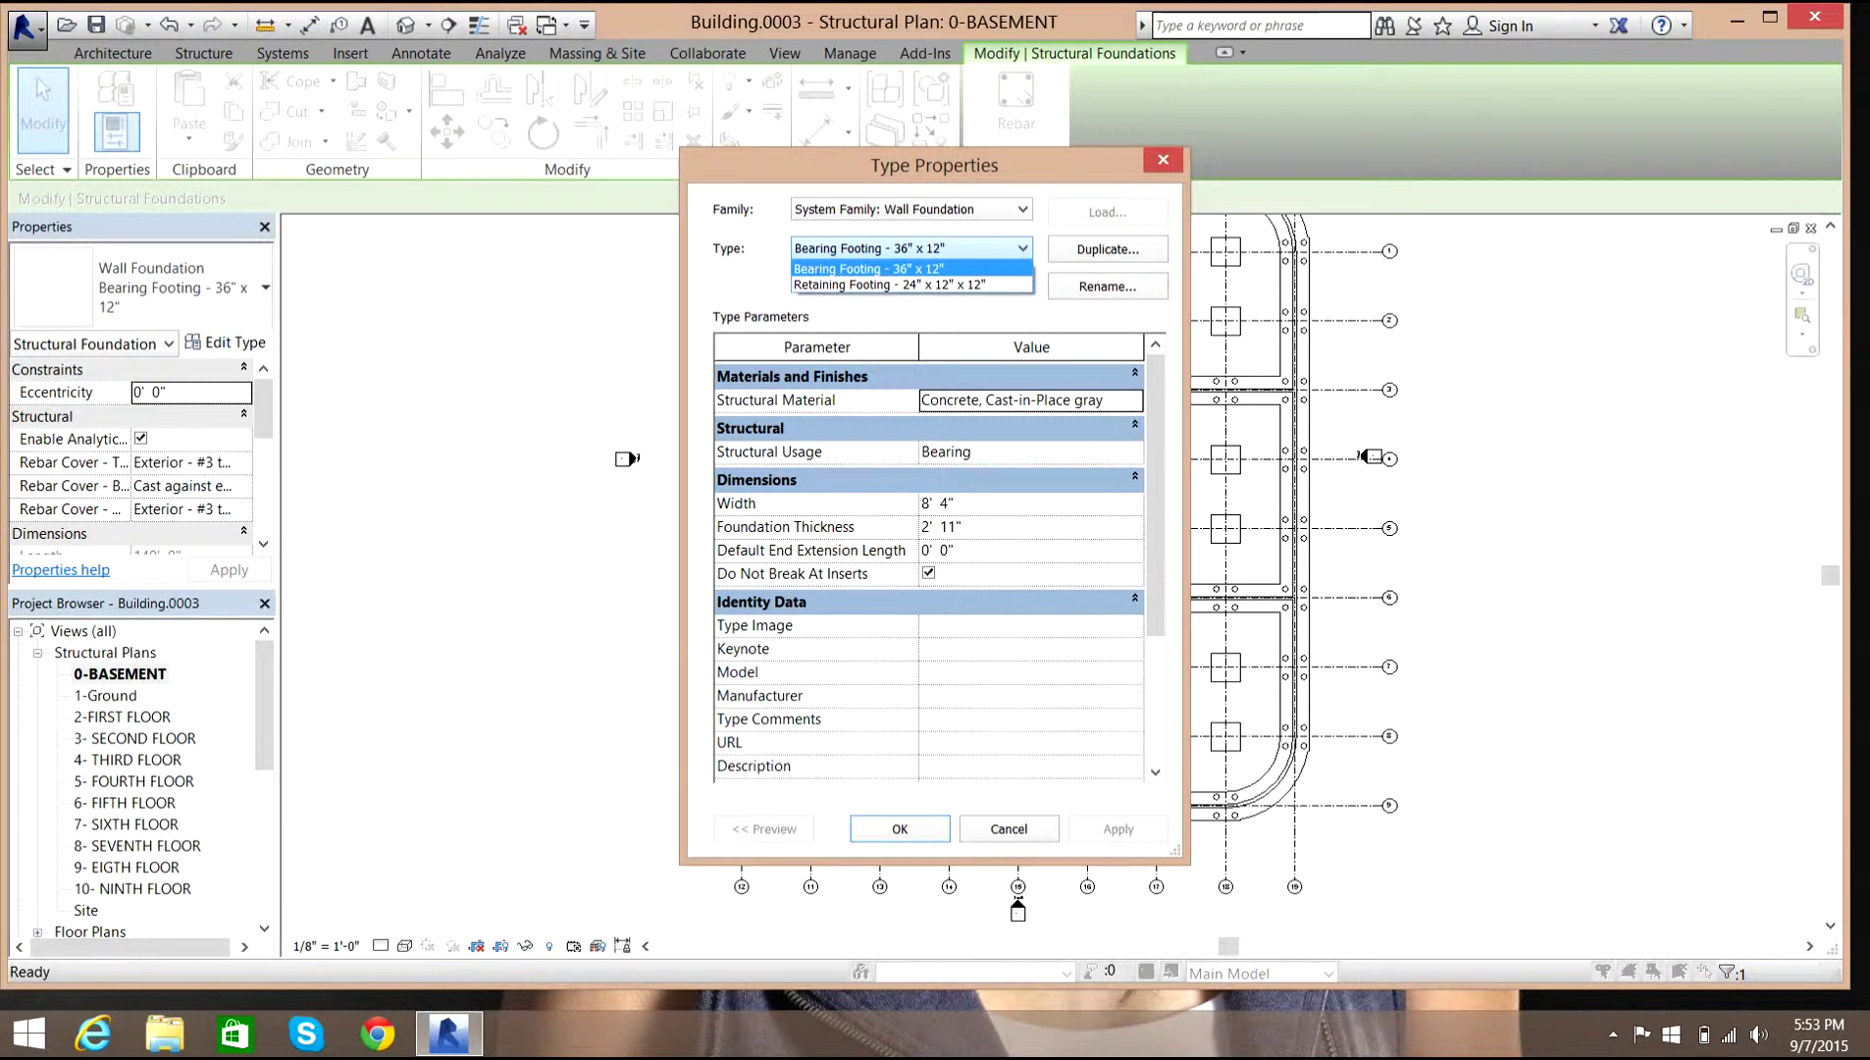
pyautogui.click(913, 268)
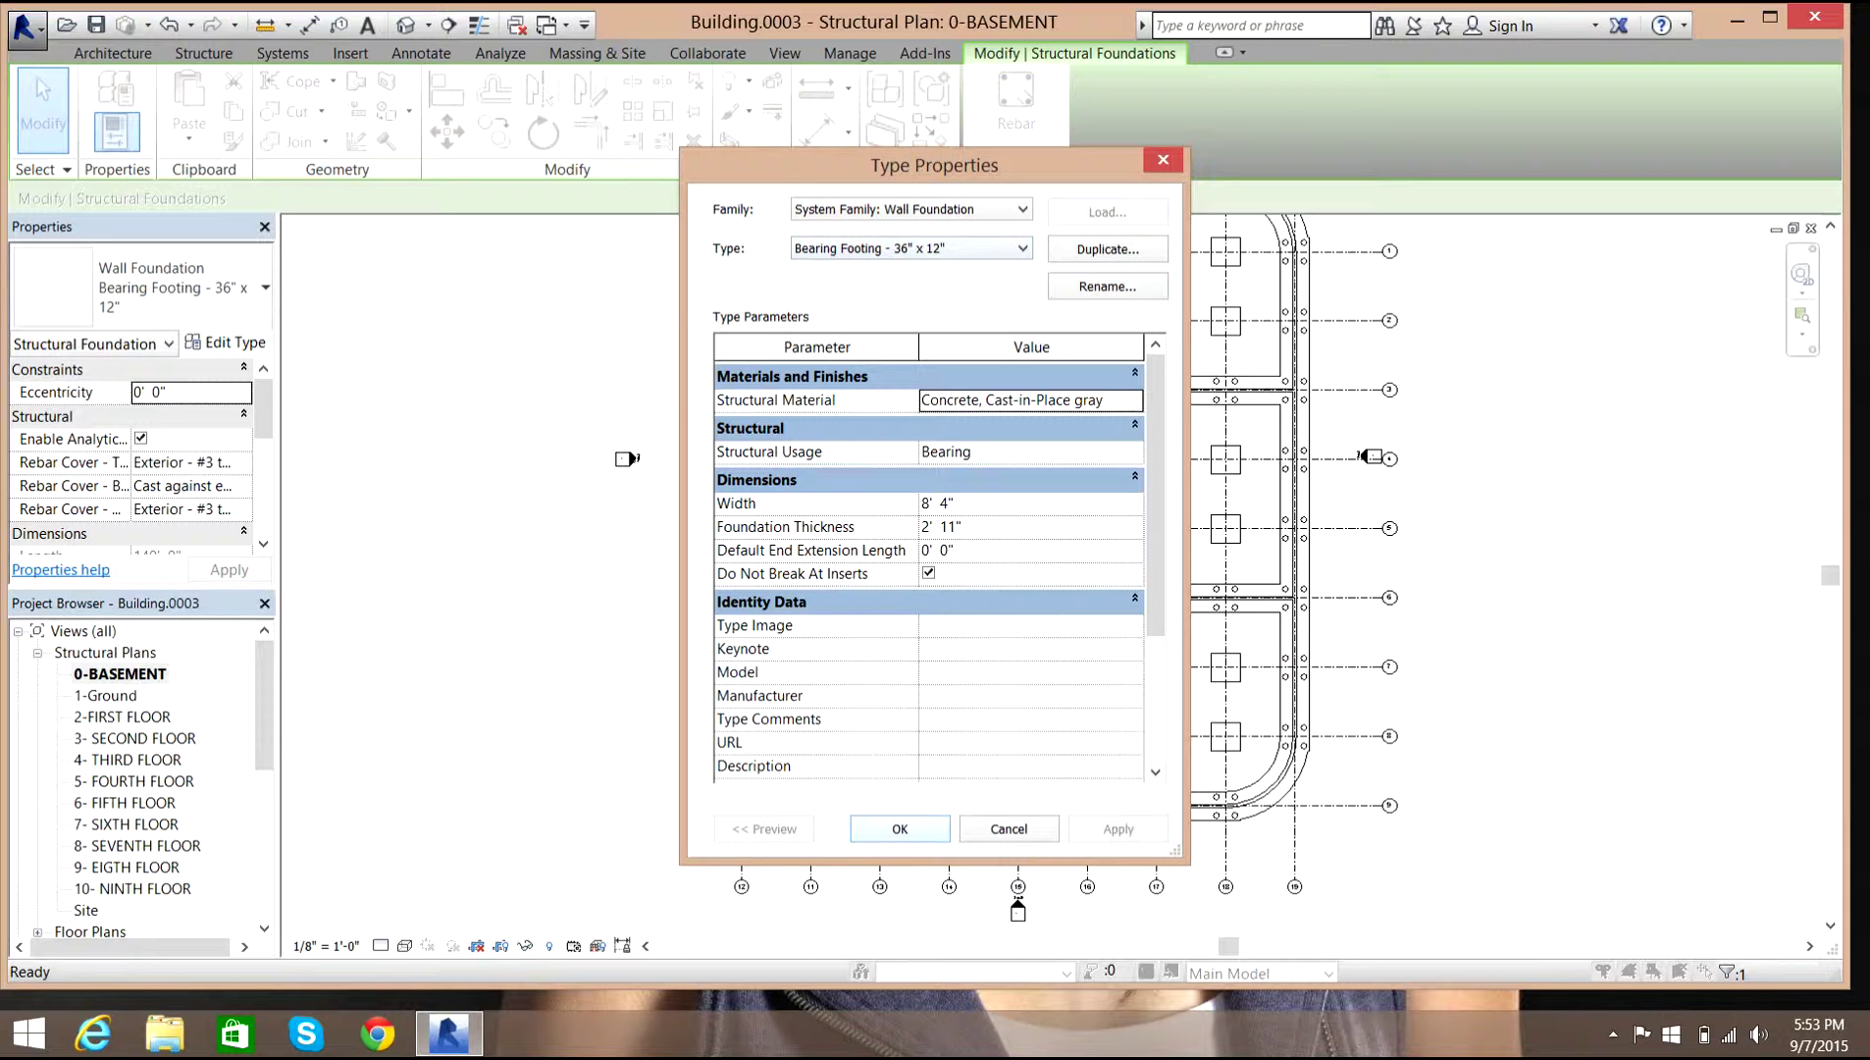
pyautogui.click(900, 828)
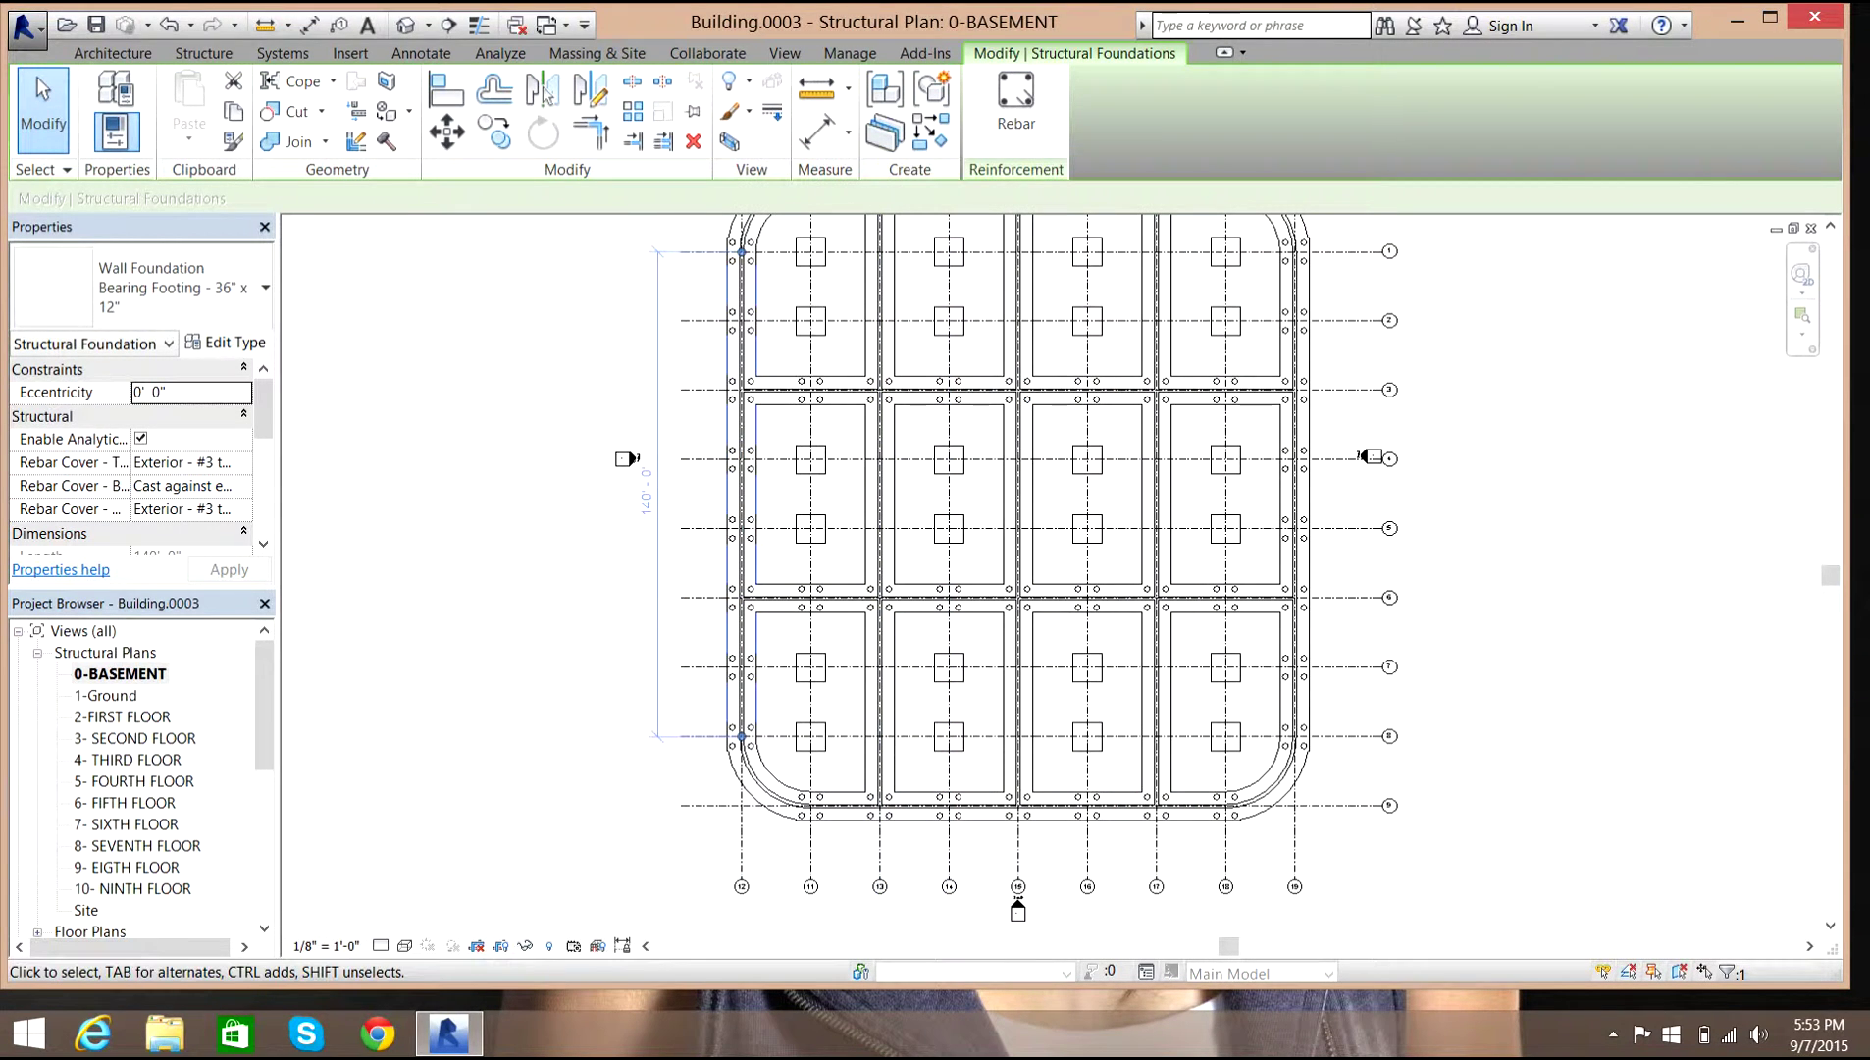
pyautogui.scroll(-2, 523, 591)
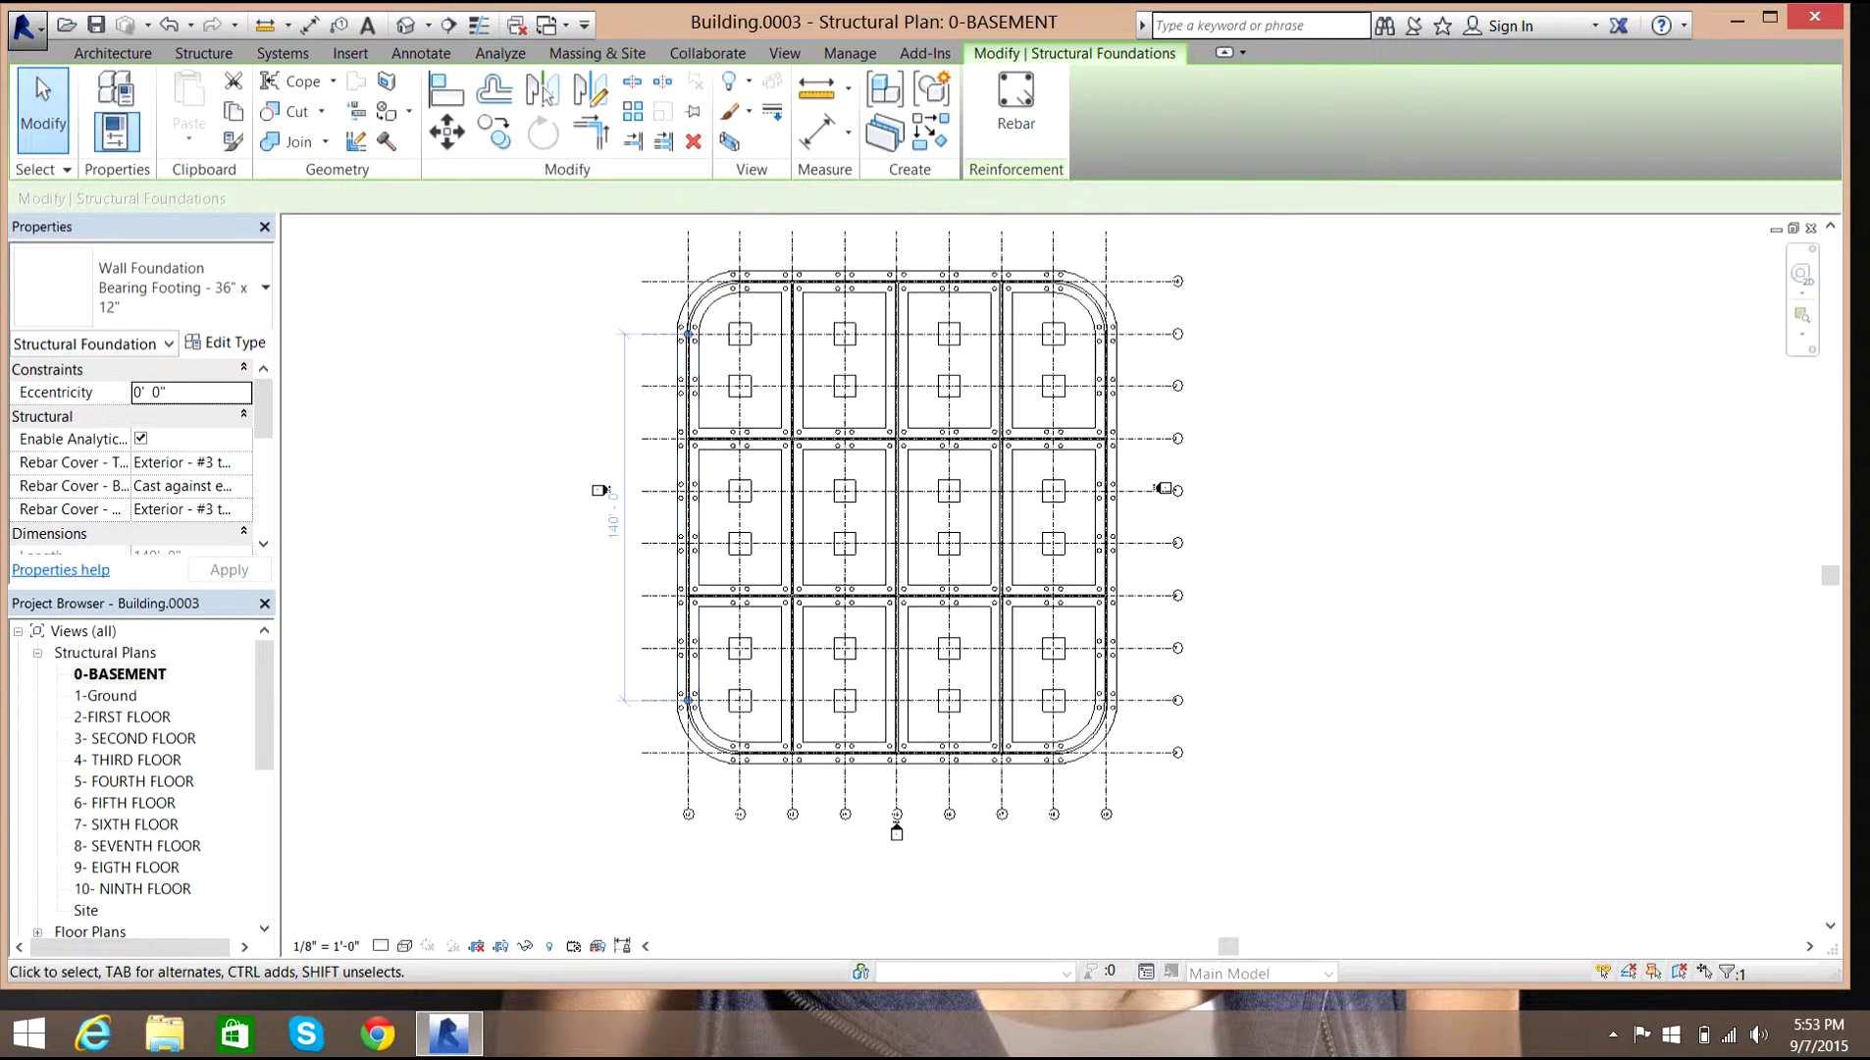